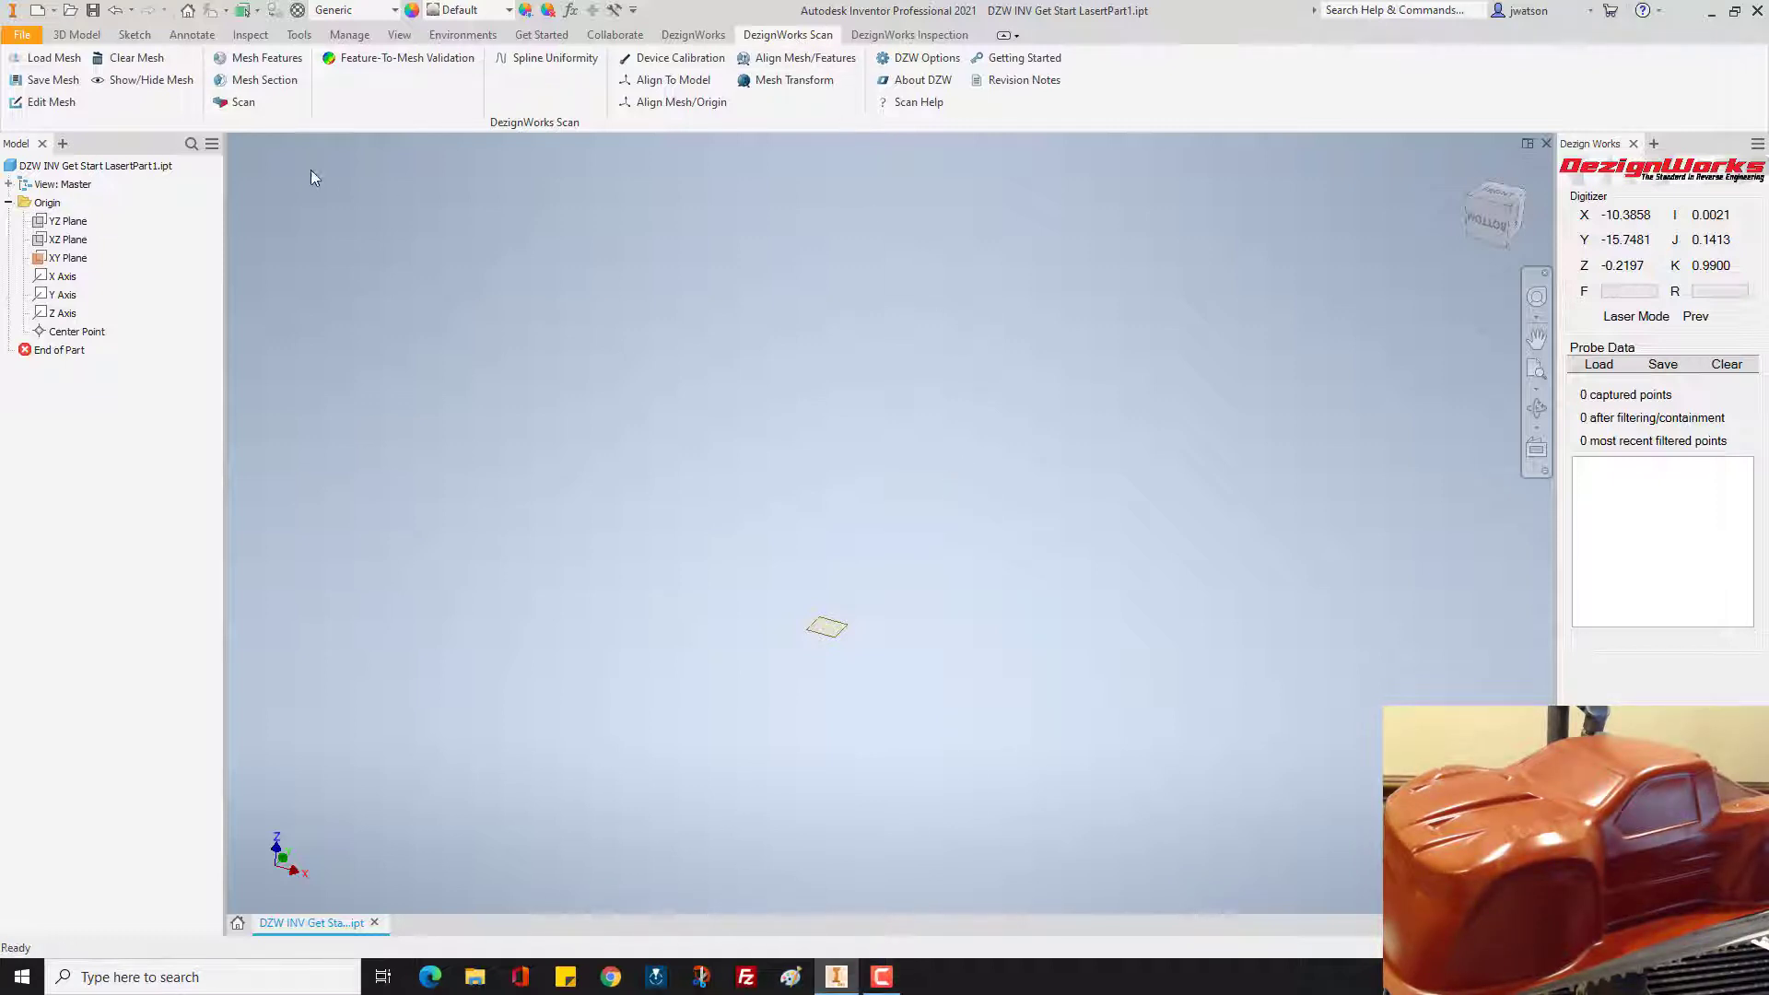
Step: Scan the truck body into a preview mesh with a 0.030 in triangle size, then end the scan session
click(243, 102)
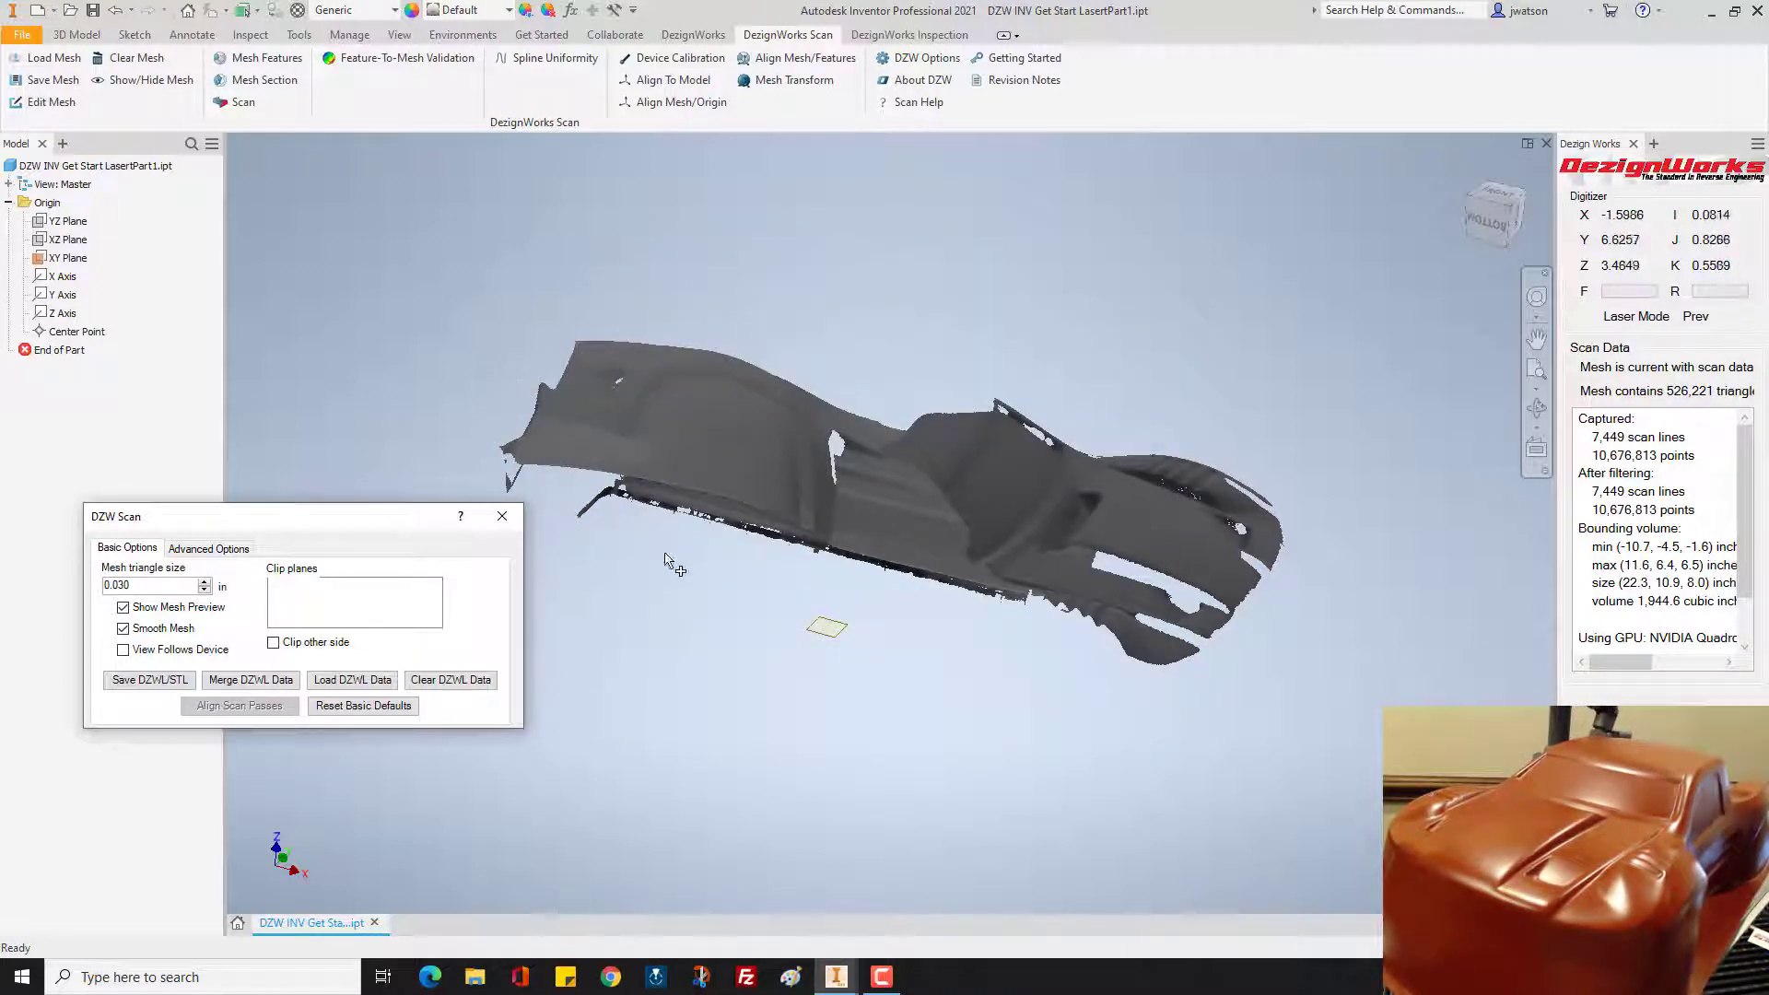
mouse_move(673, 564)
shift+middle_down()
mouse_move(679, 506)
mouse_move(675, 542)
shift+middle_up()
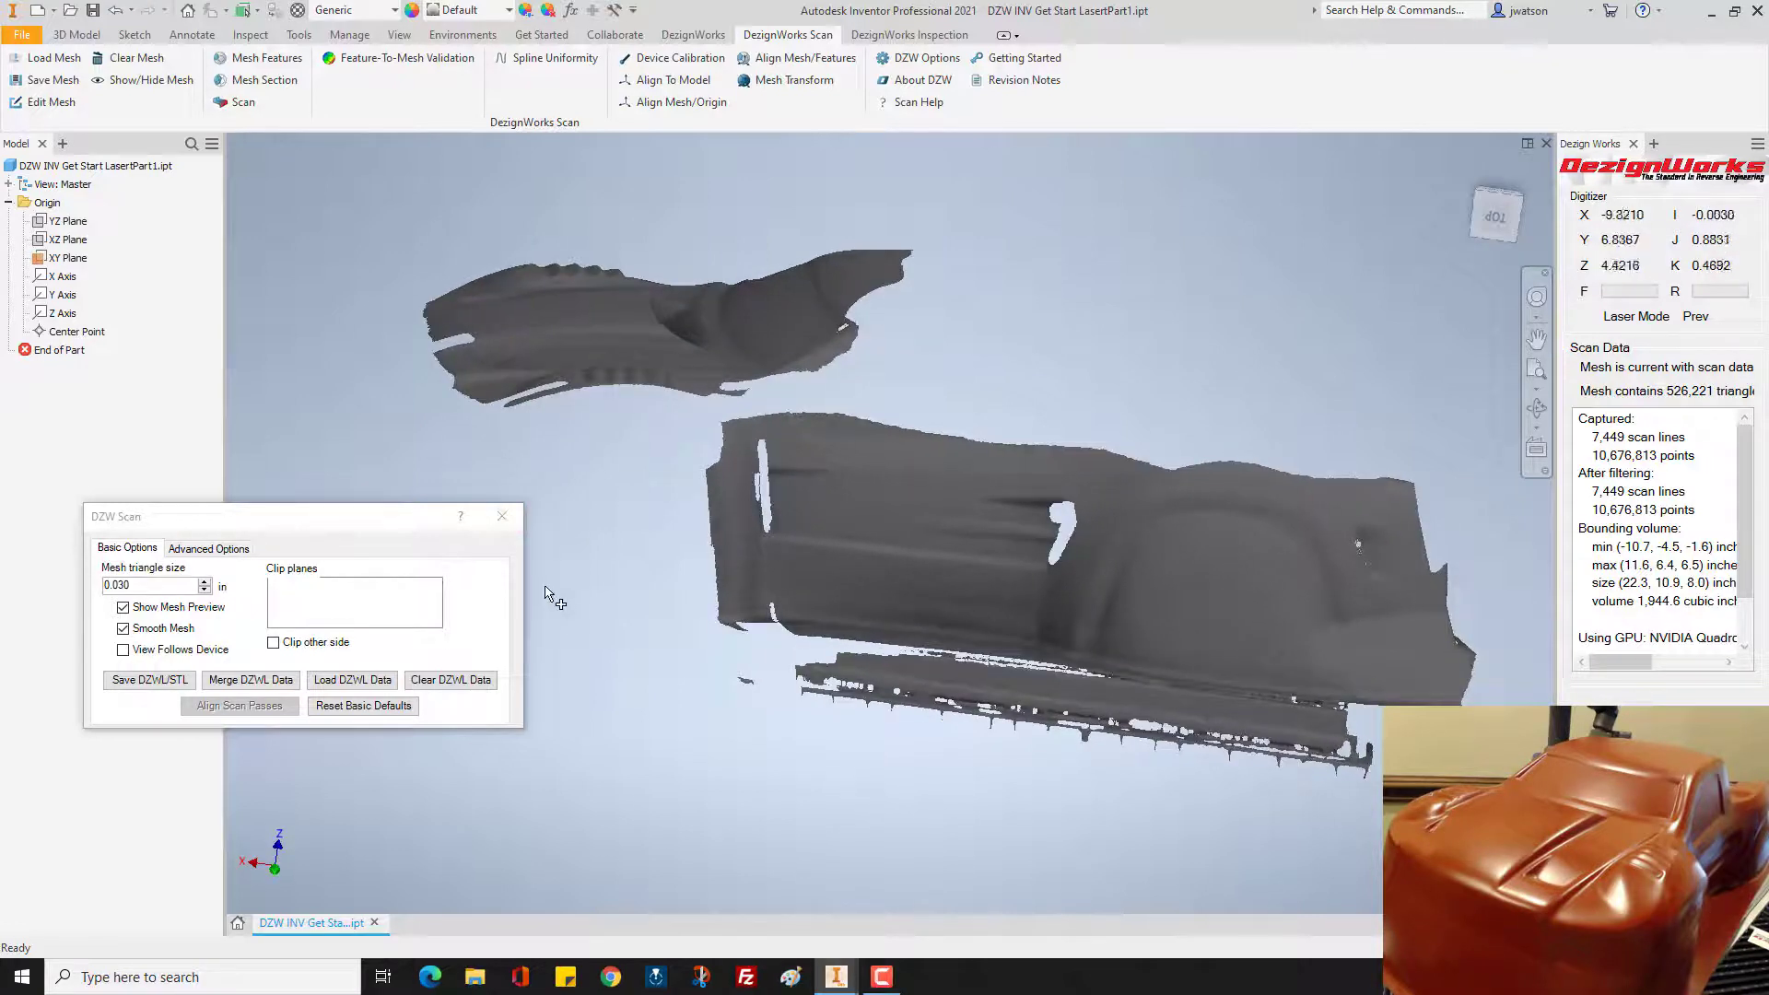
click(497, 520)
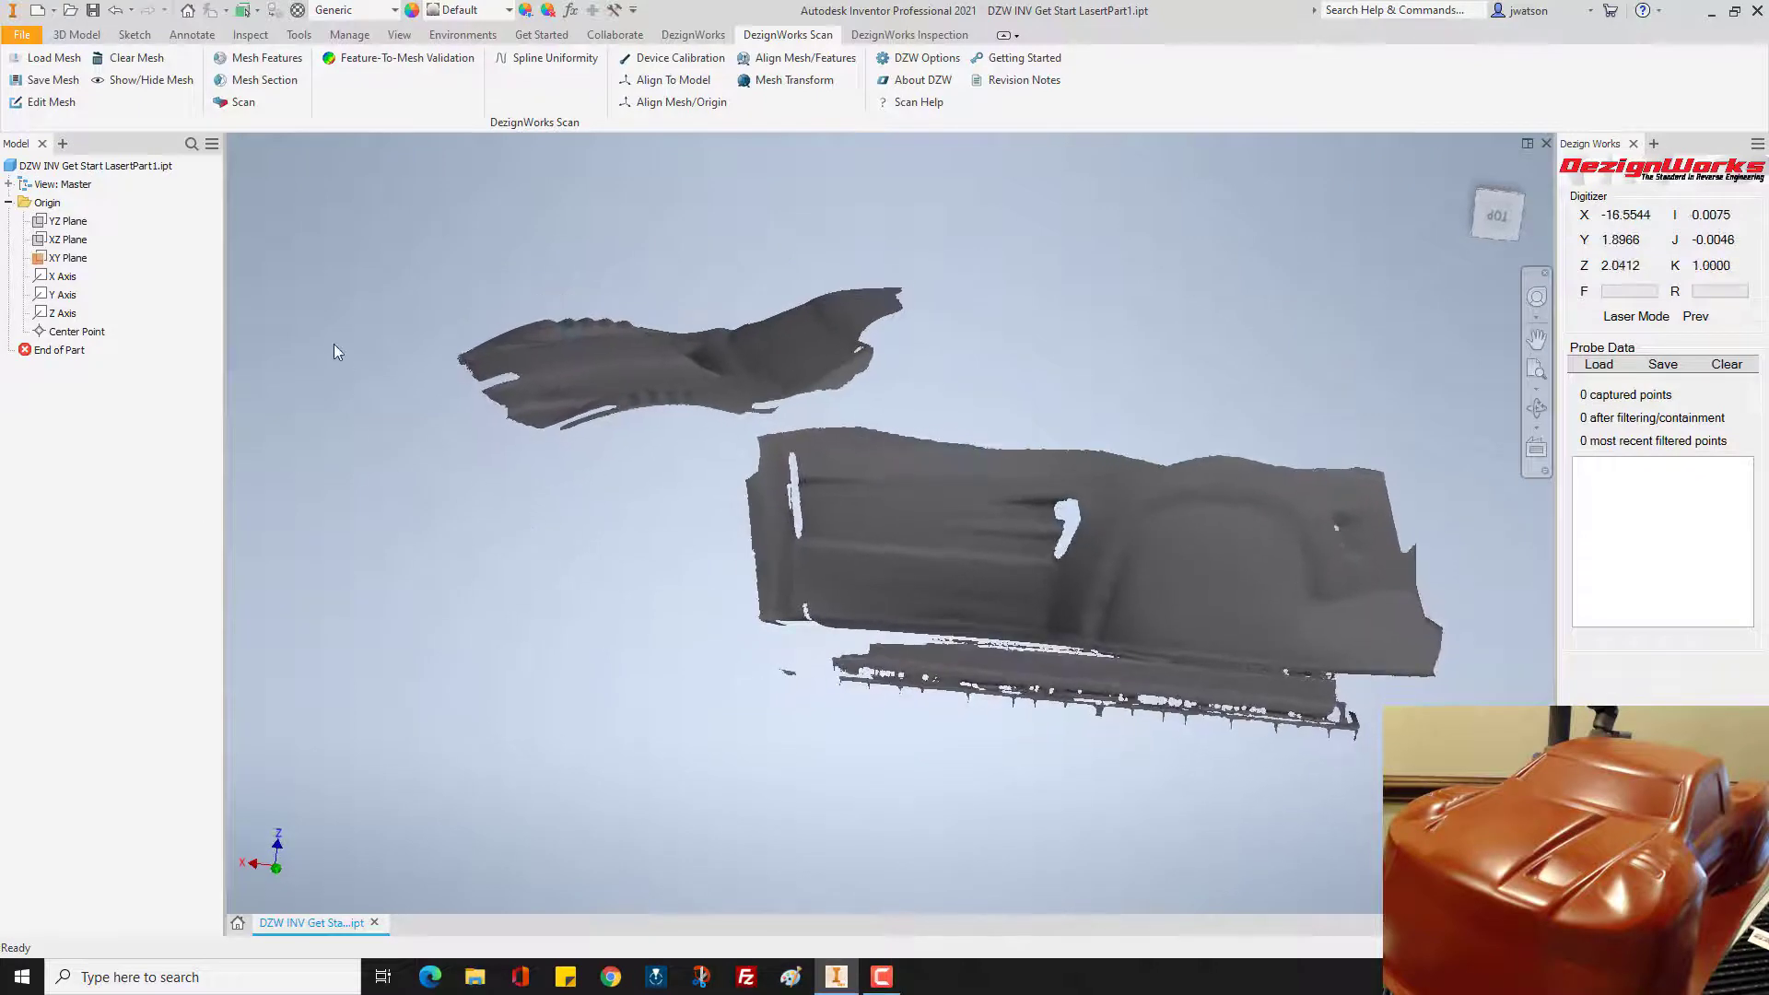
Step: Create a work plane offset 0.125 in from the XY Plane, just above the scanning table
click(68, 258)
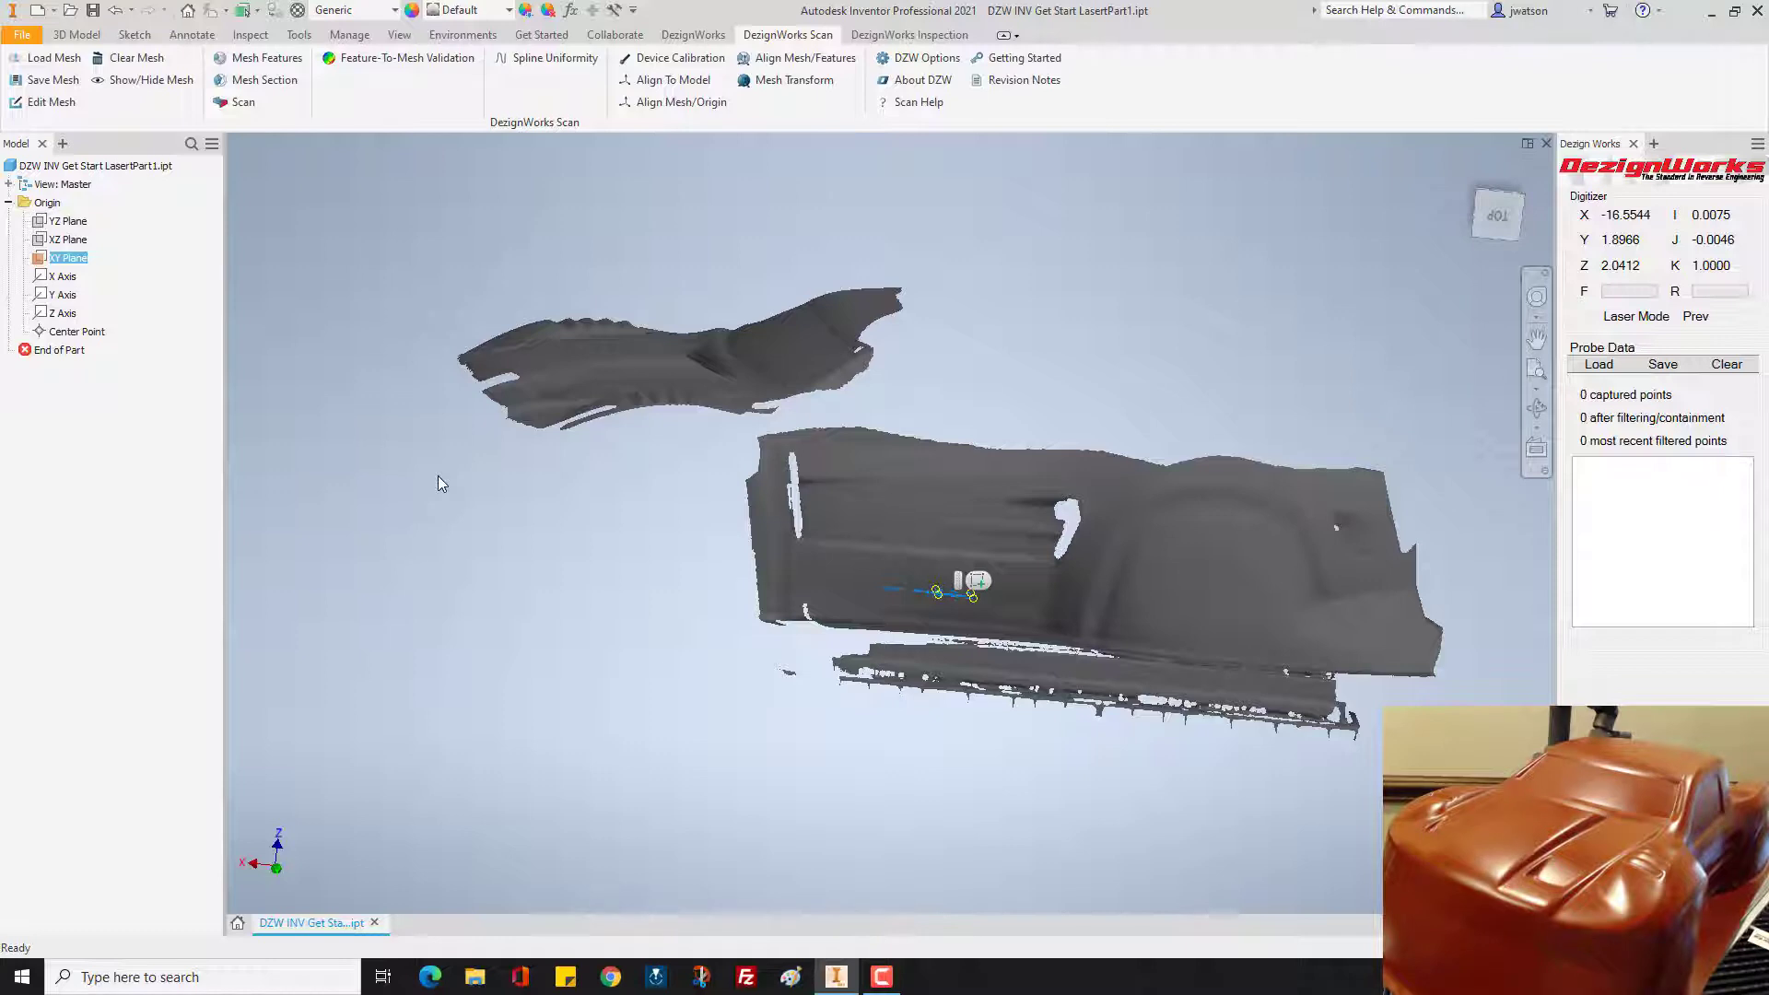
middle_drag(1020, 624, 1013, 590)
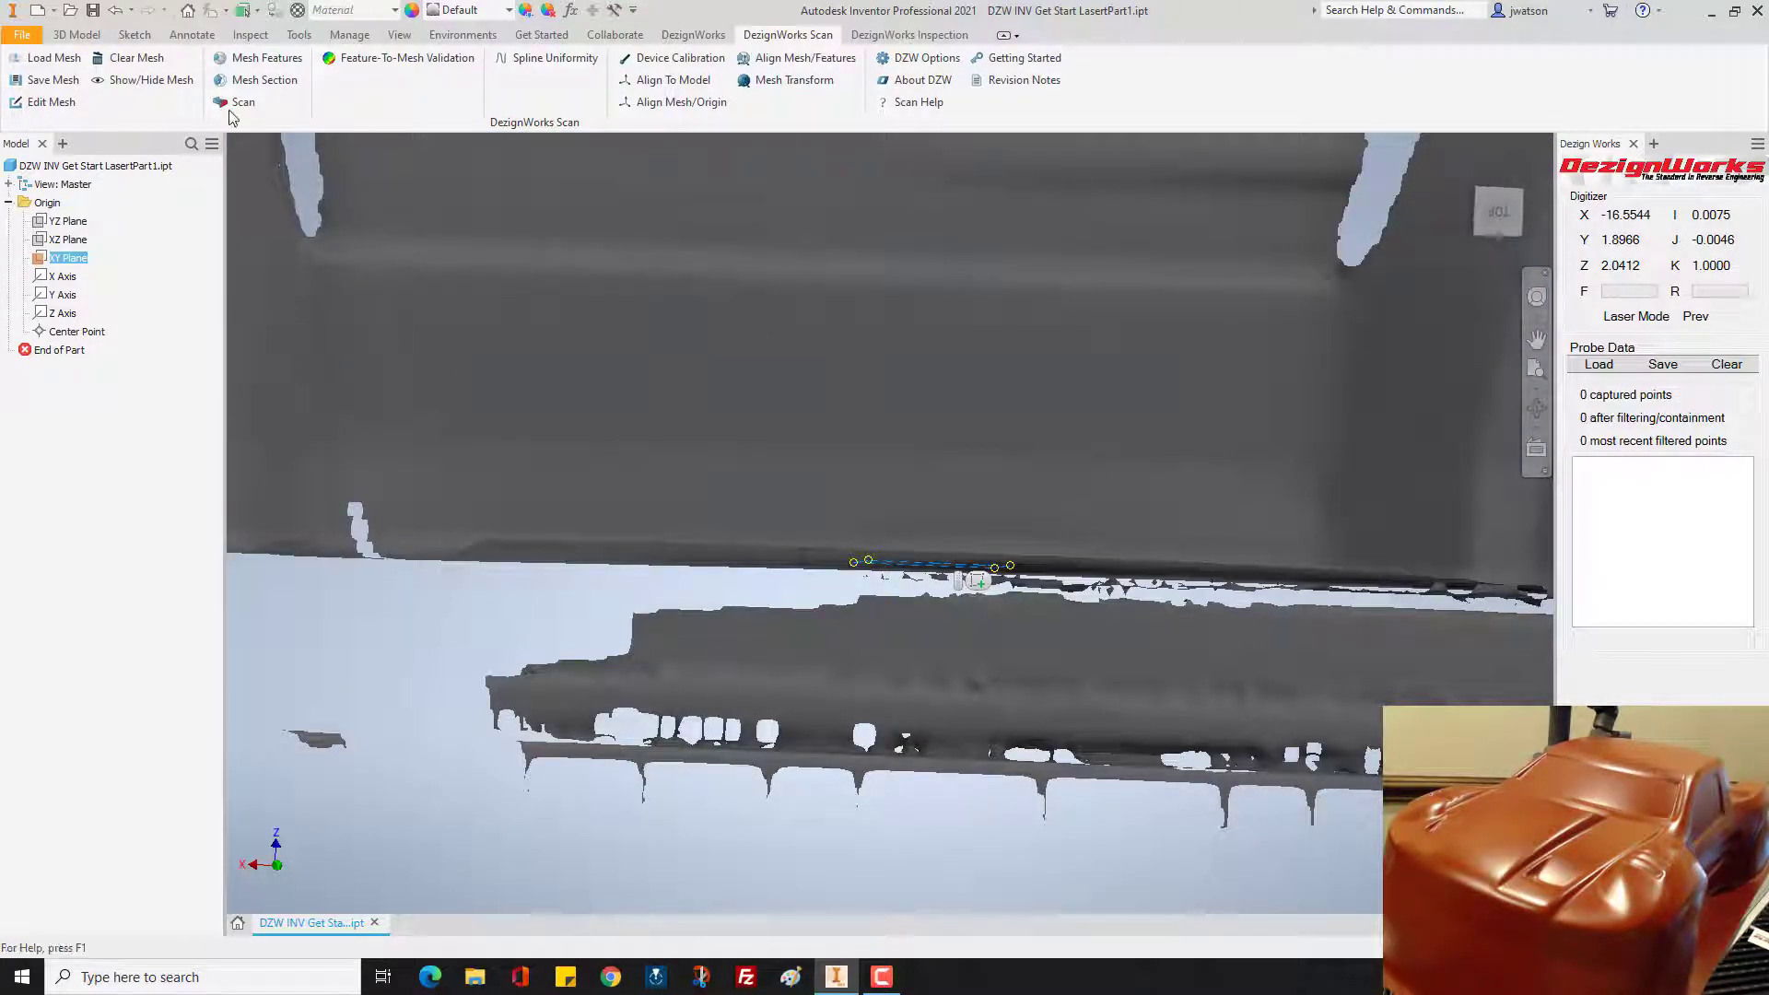
click(73, 35)
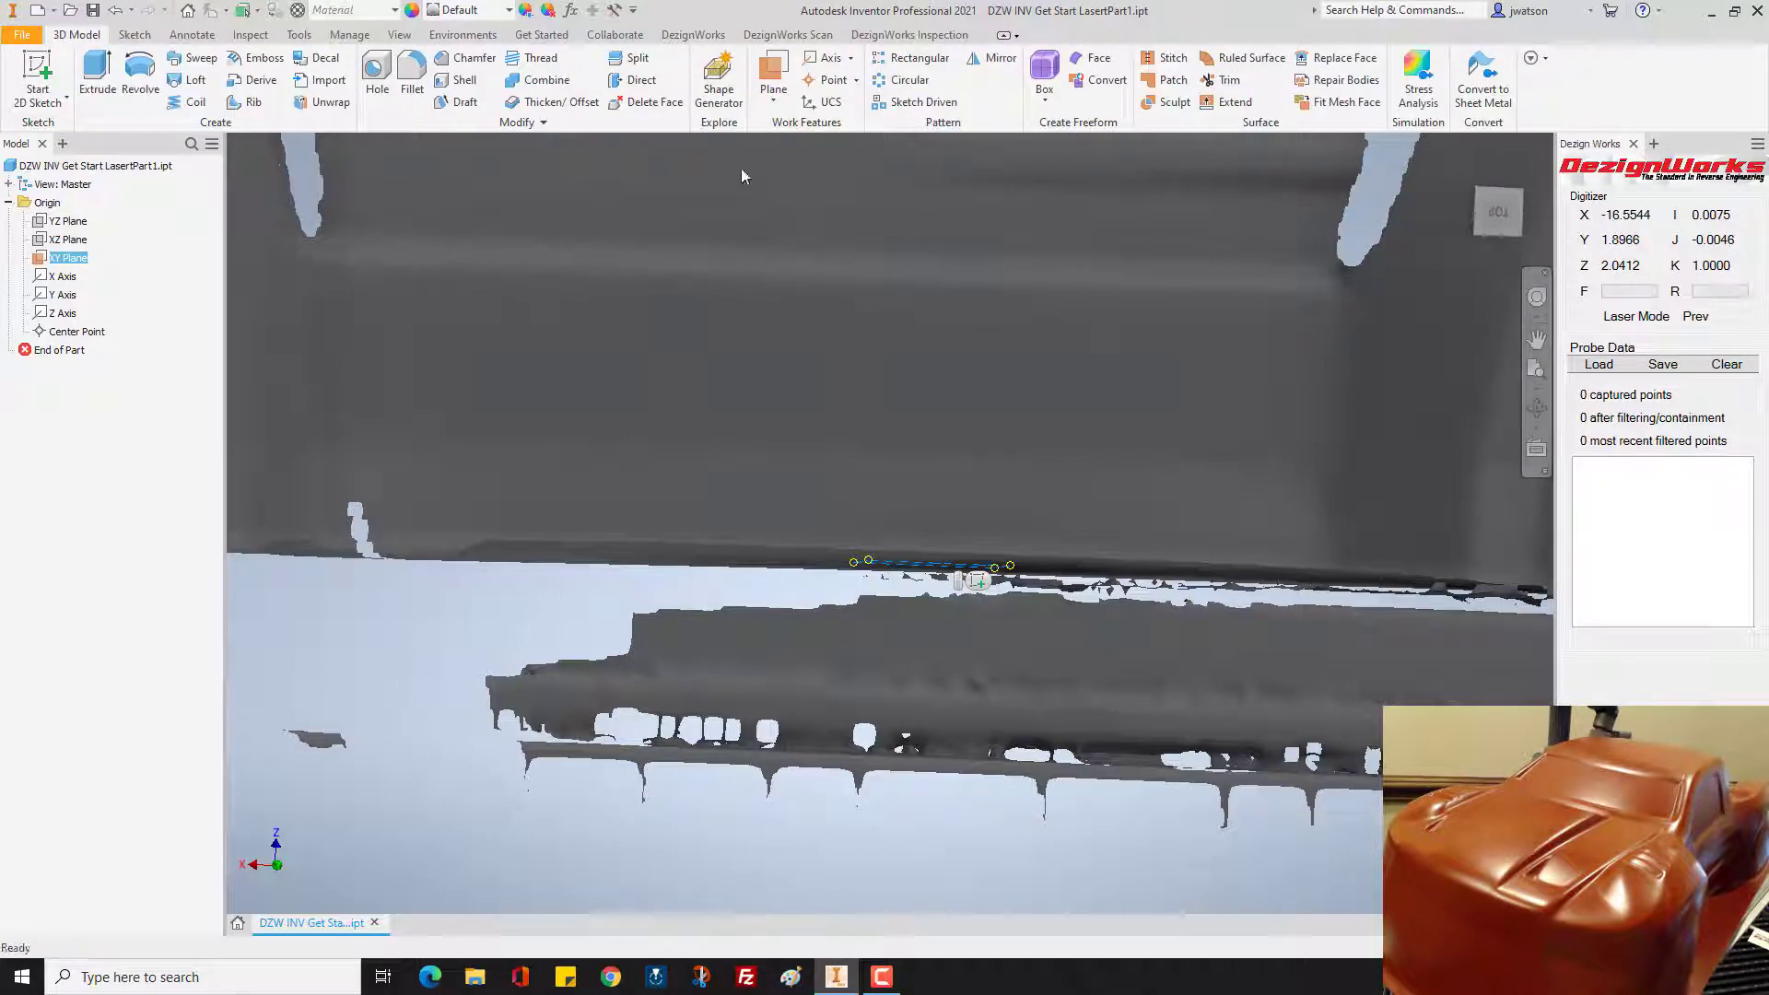
click(785, 100)
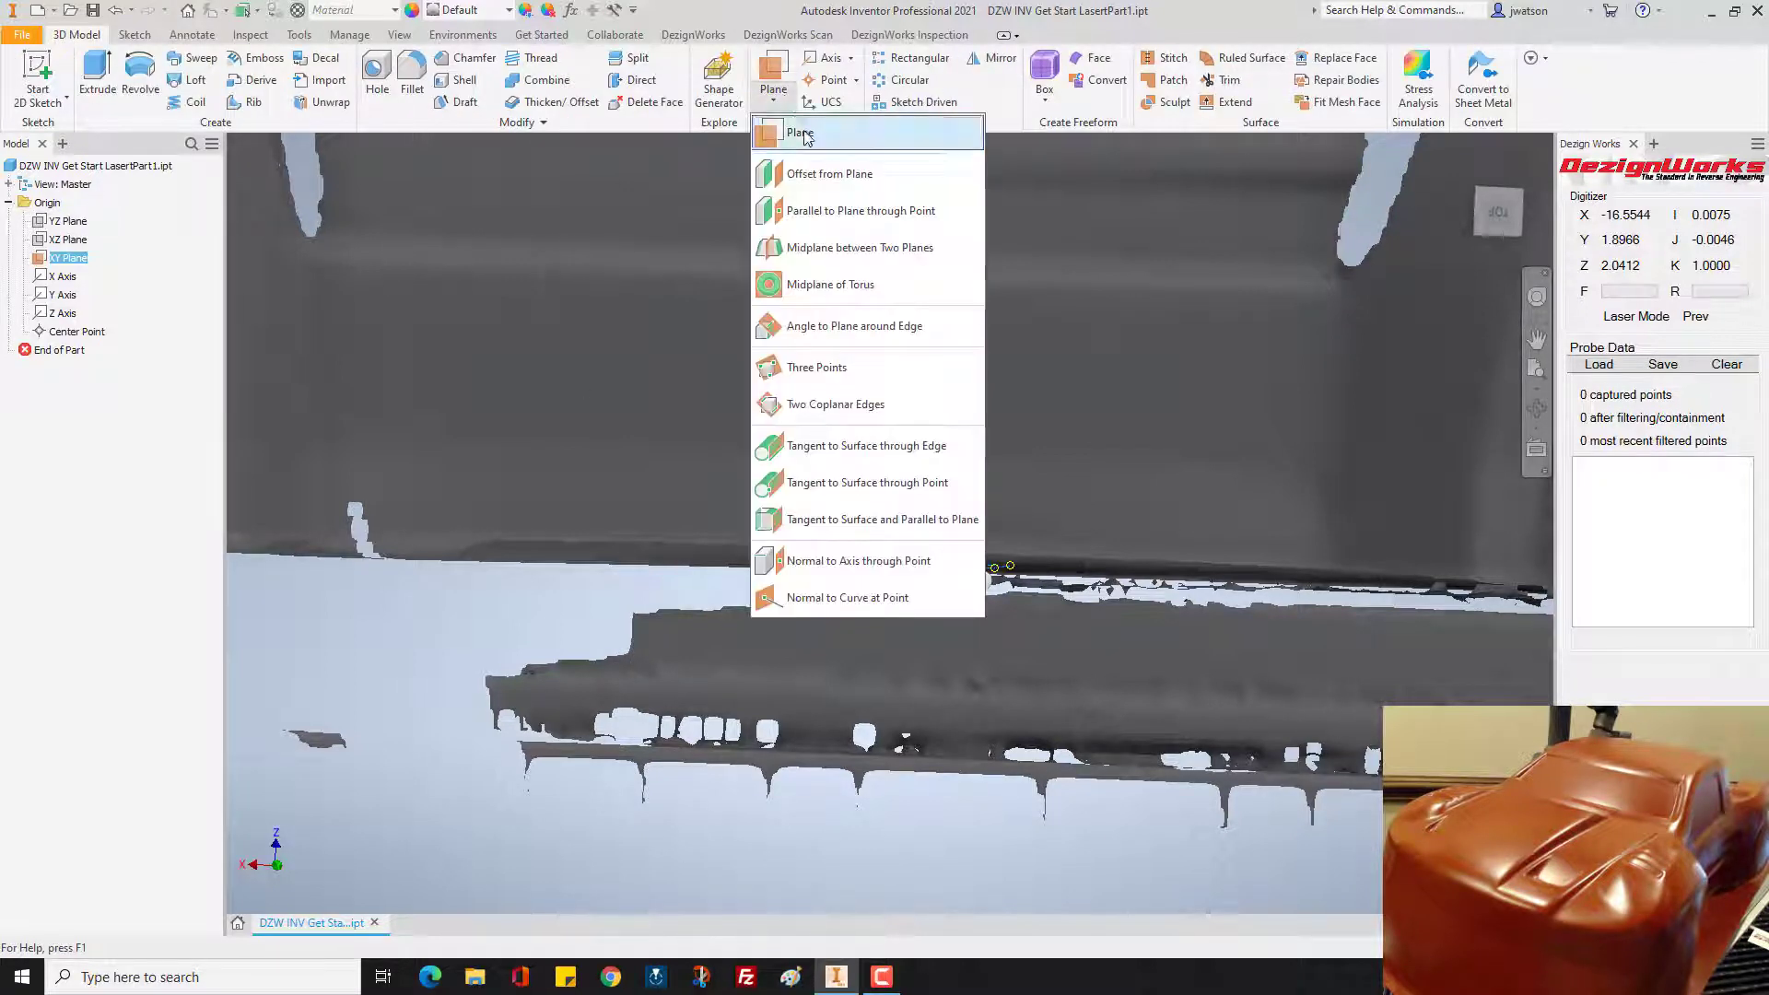
click(834, 176)
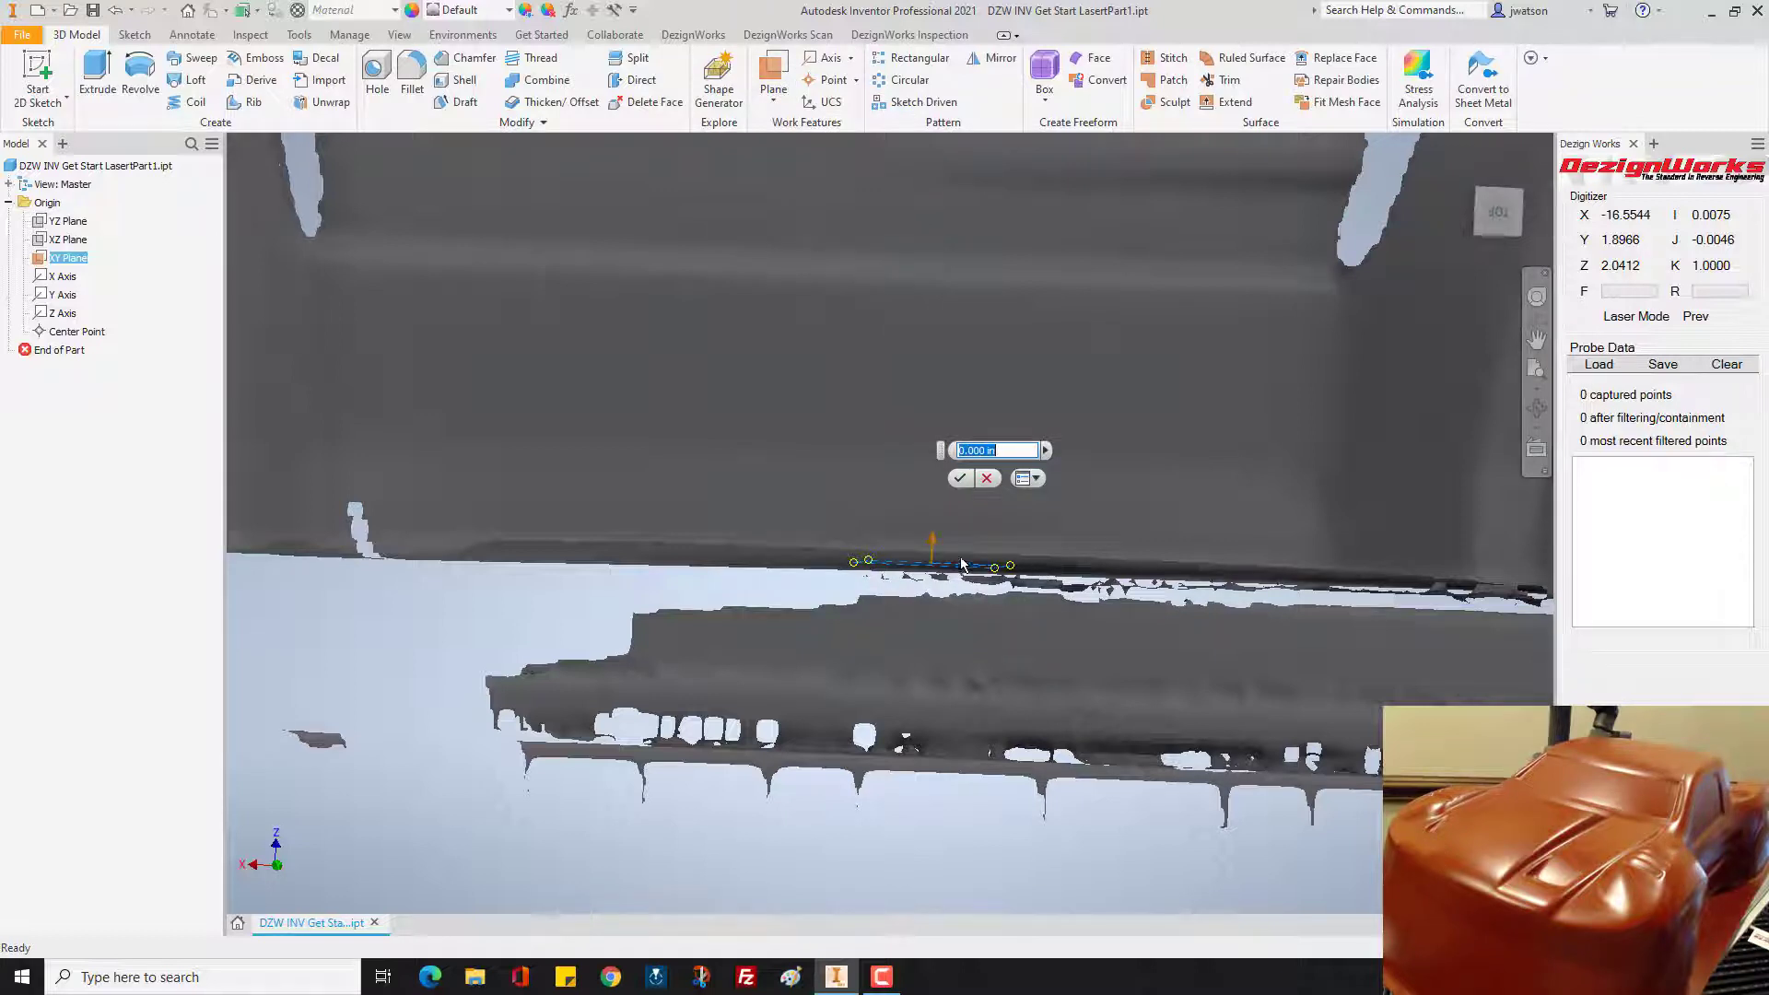
drag(929, 531, 927, 527)
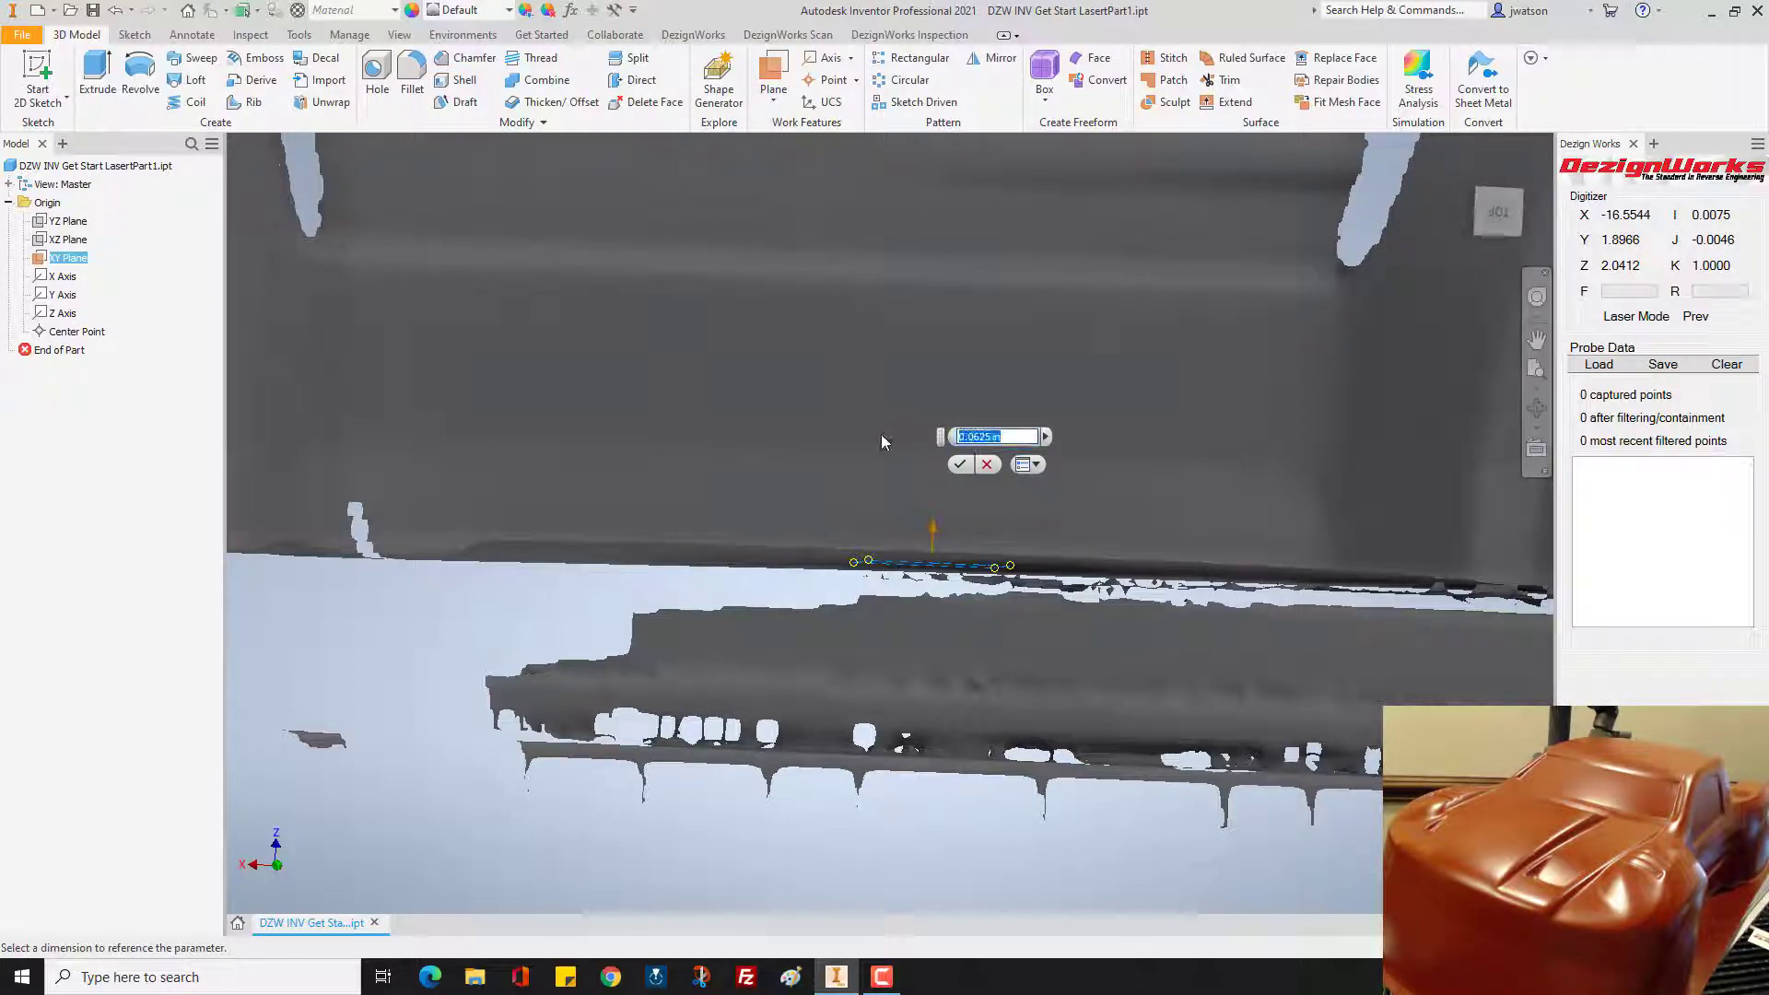
text(.125)
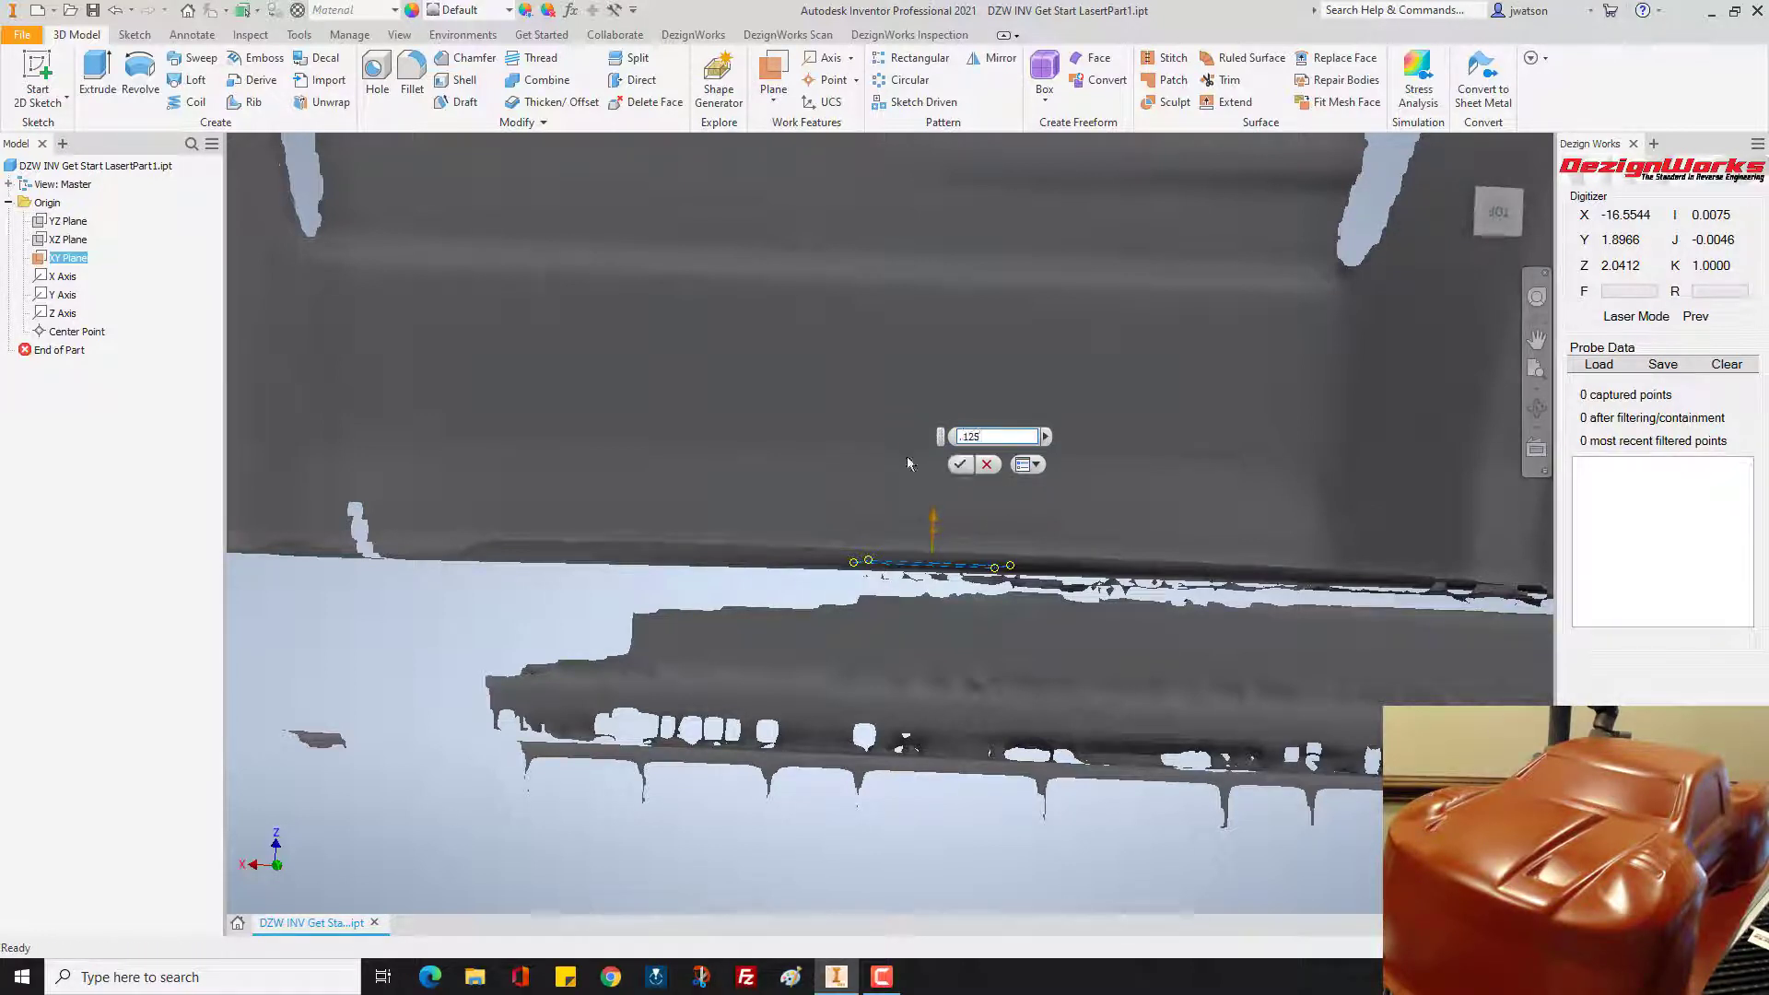
click(960, 466)
scroll(948, 494, down, 5)
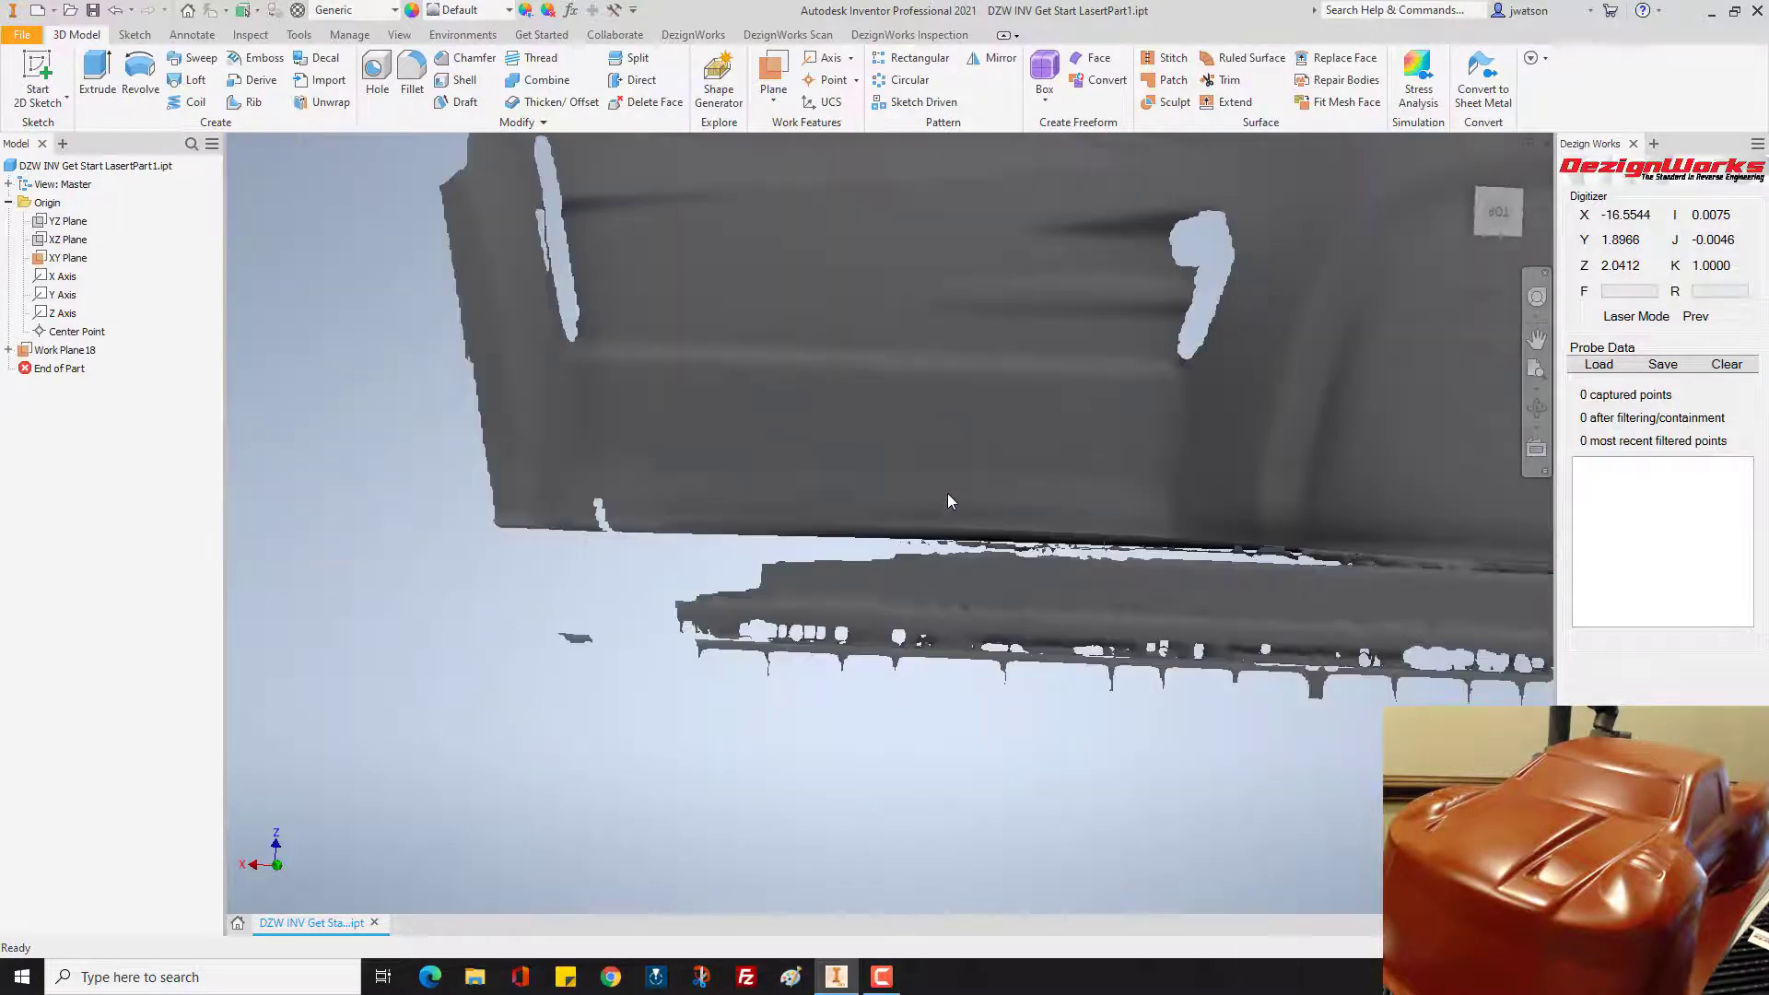
Step: Resume scanning the truck body with the offset work plane as the clip plane, then end the scan session
middle_drag(969, 490, 957, 528)
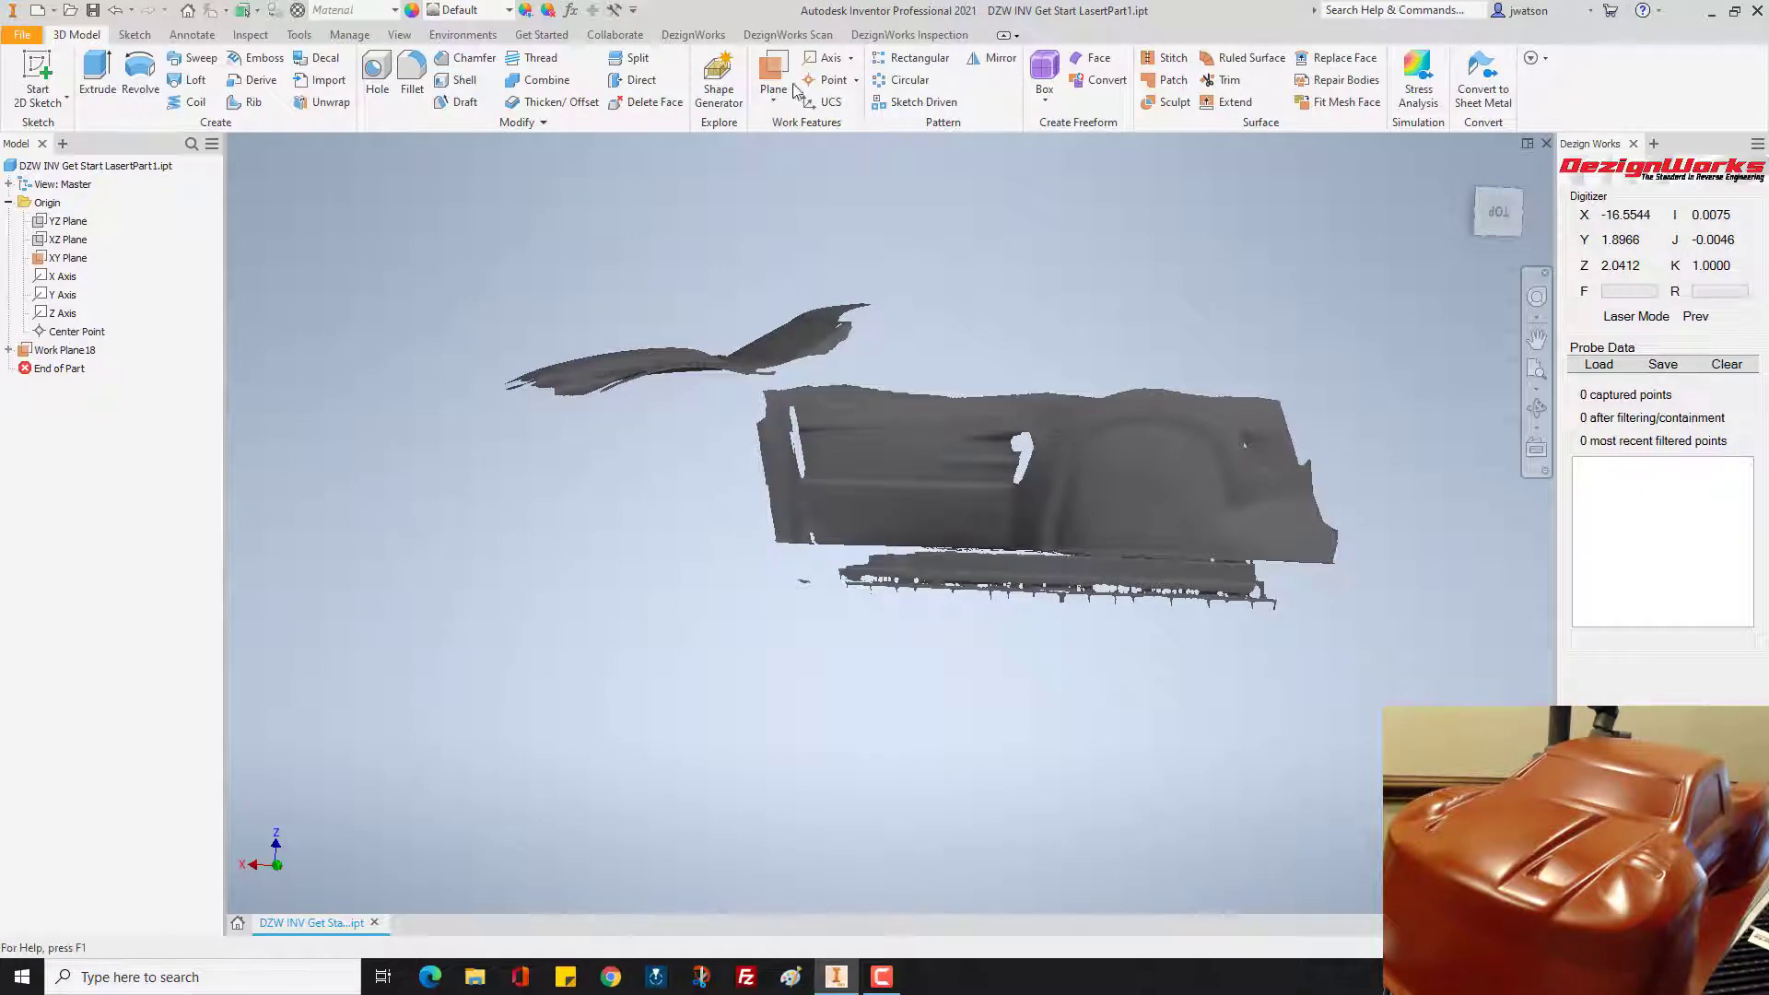
click(787, 34)
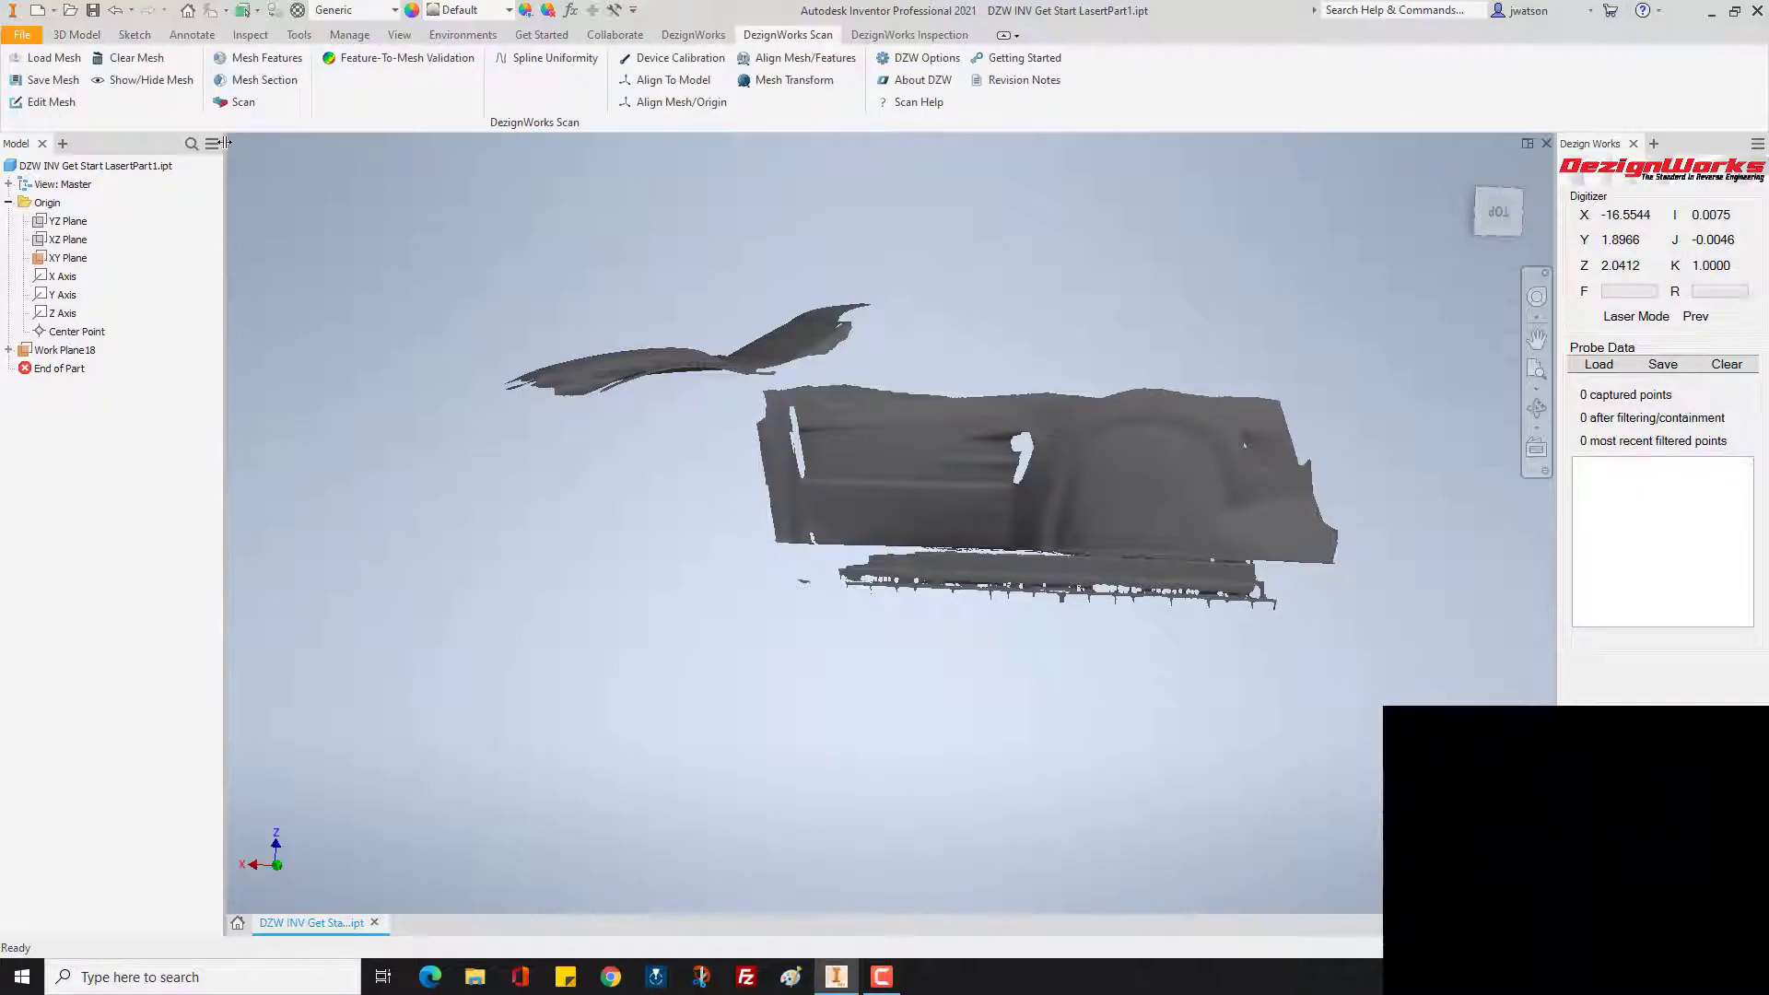
click(241, 101)
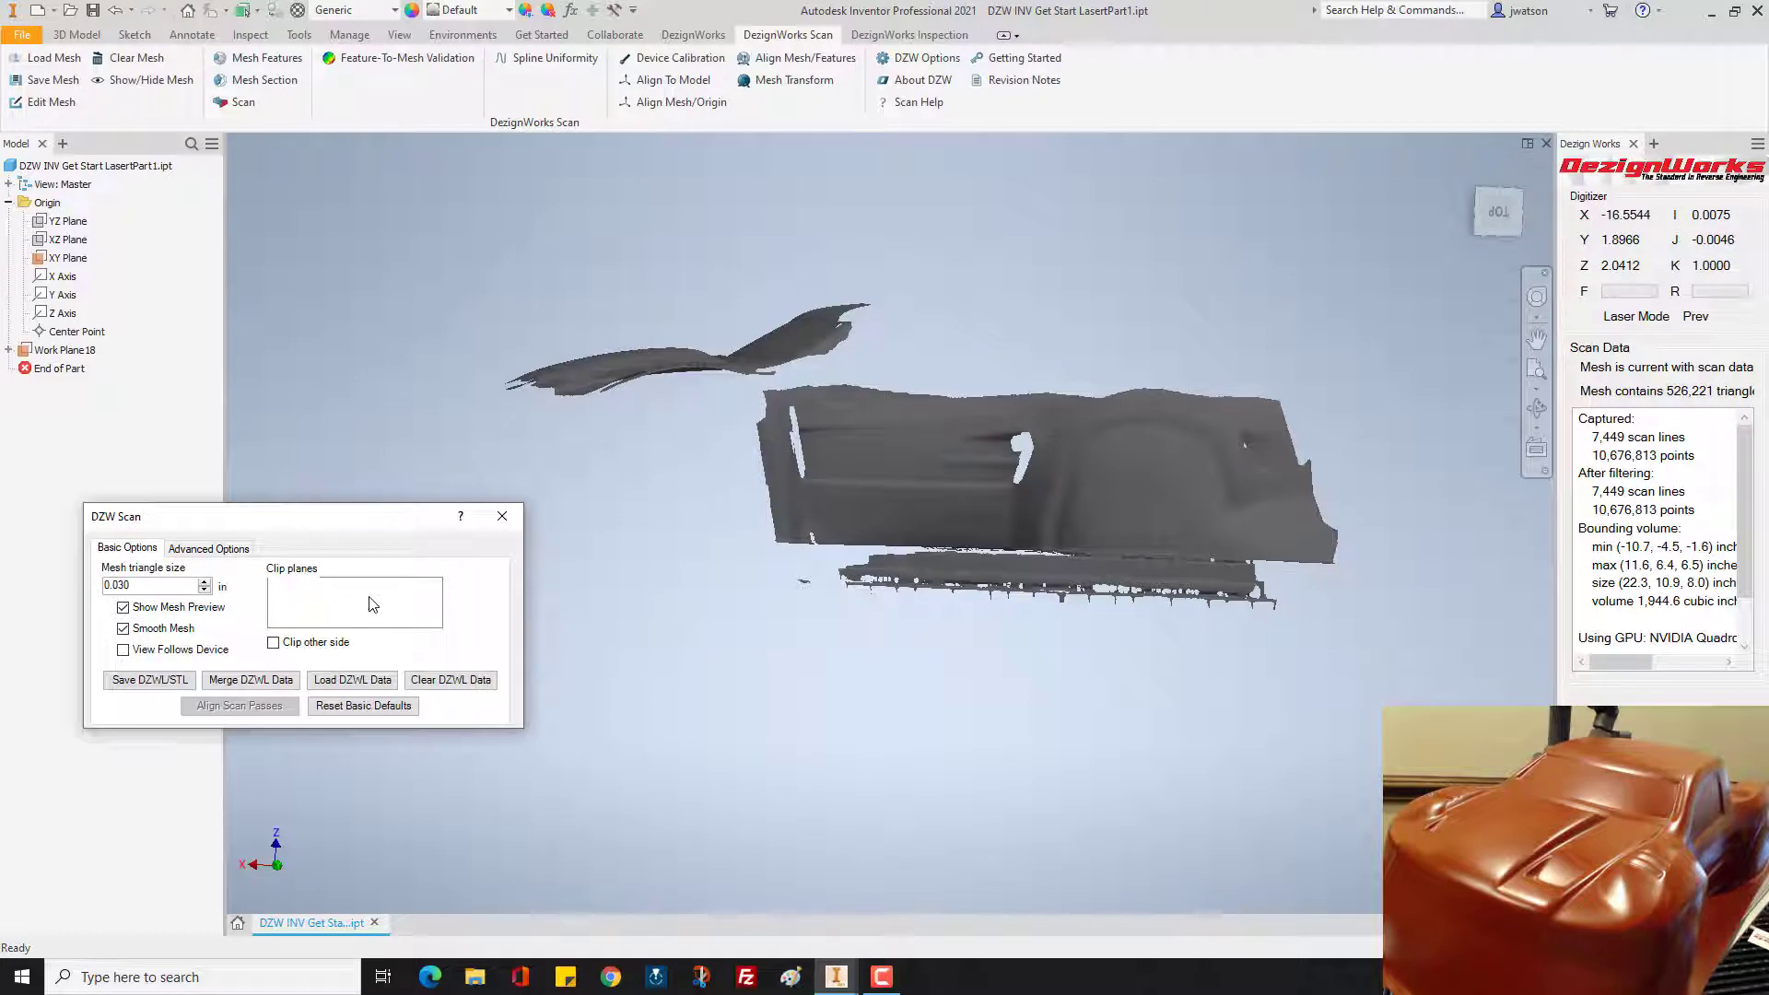
click(88, 353)
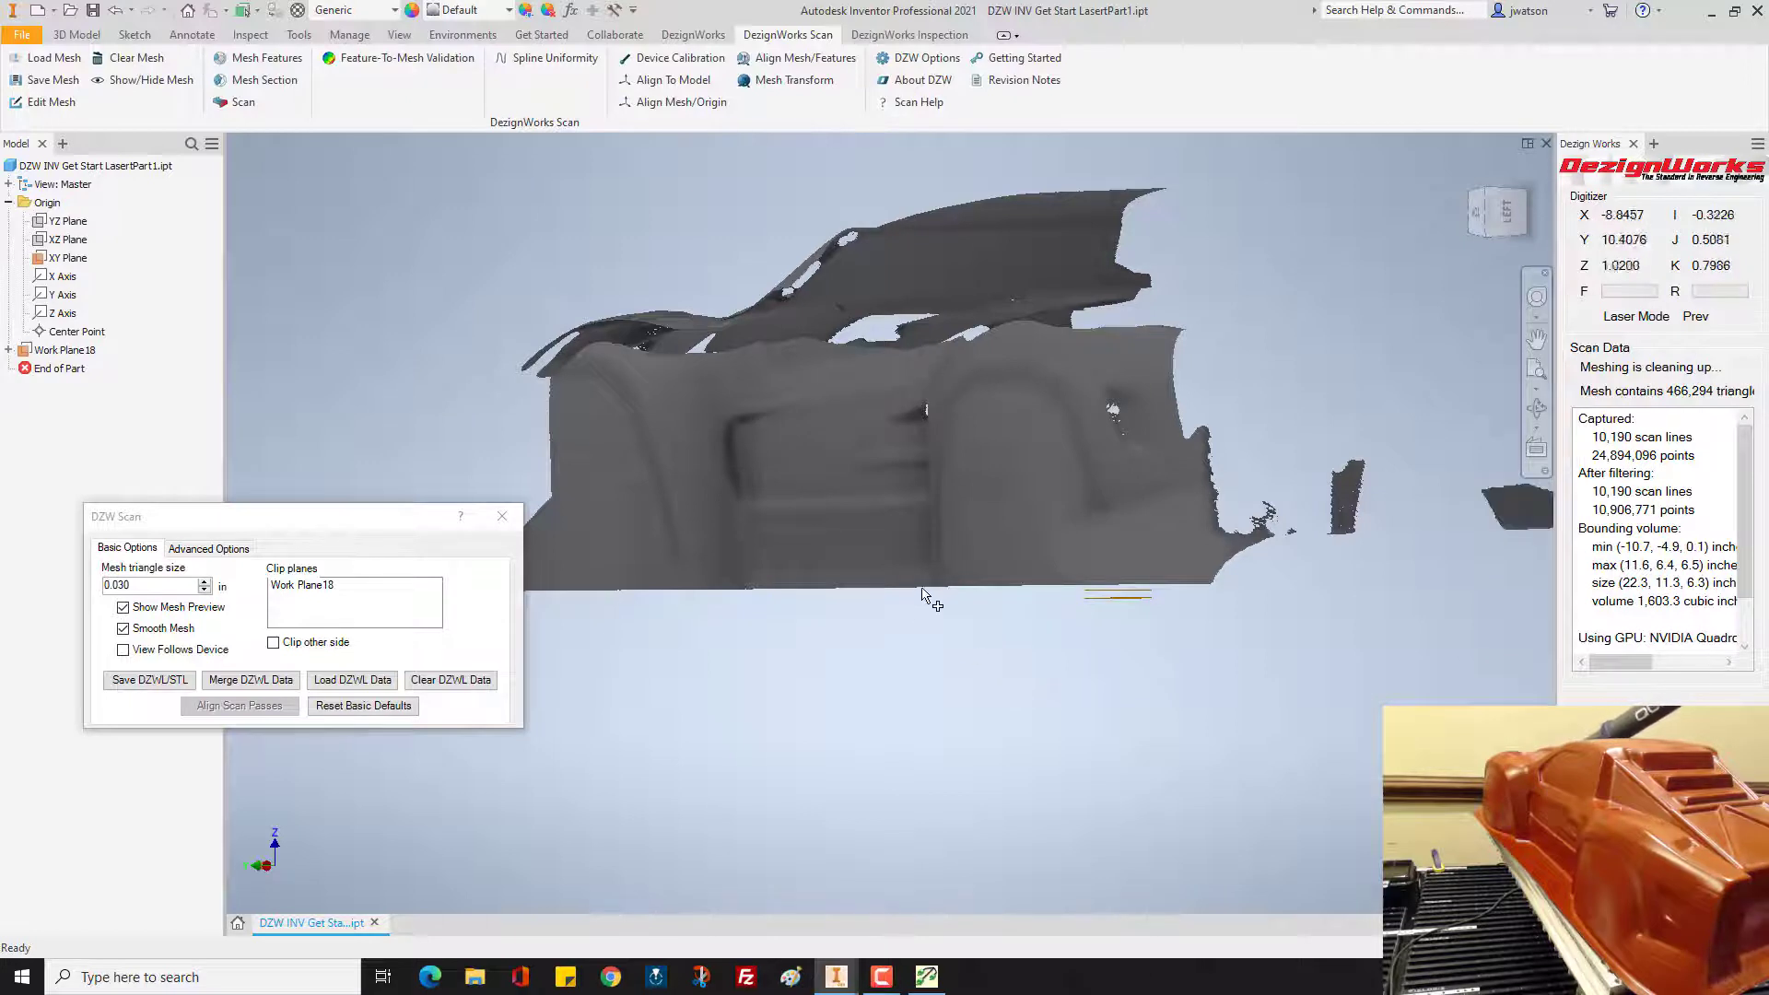
scroll(924, 590, up, 5)
scroll(928, 611, down, 5)
middle_drag(1058, 547, 936, 615)
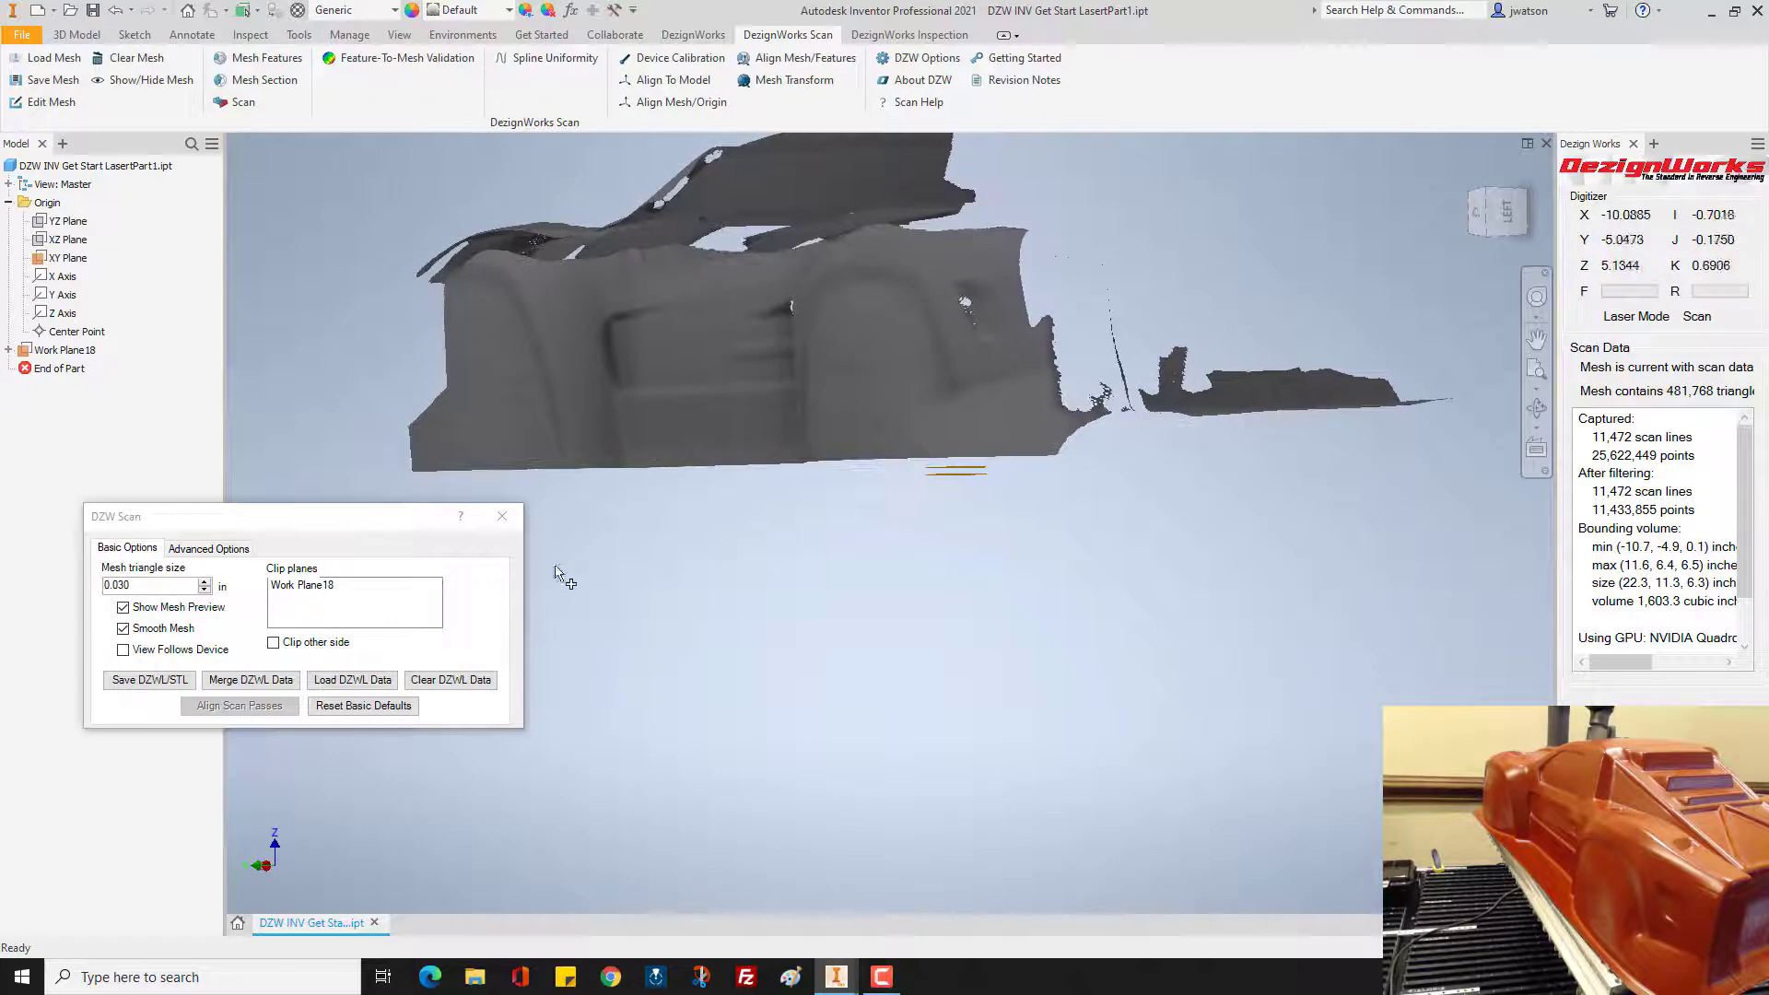
click(502, 516)
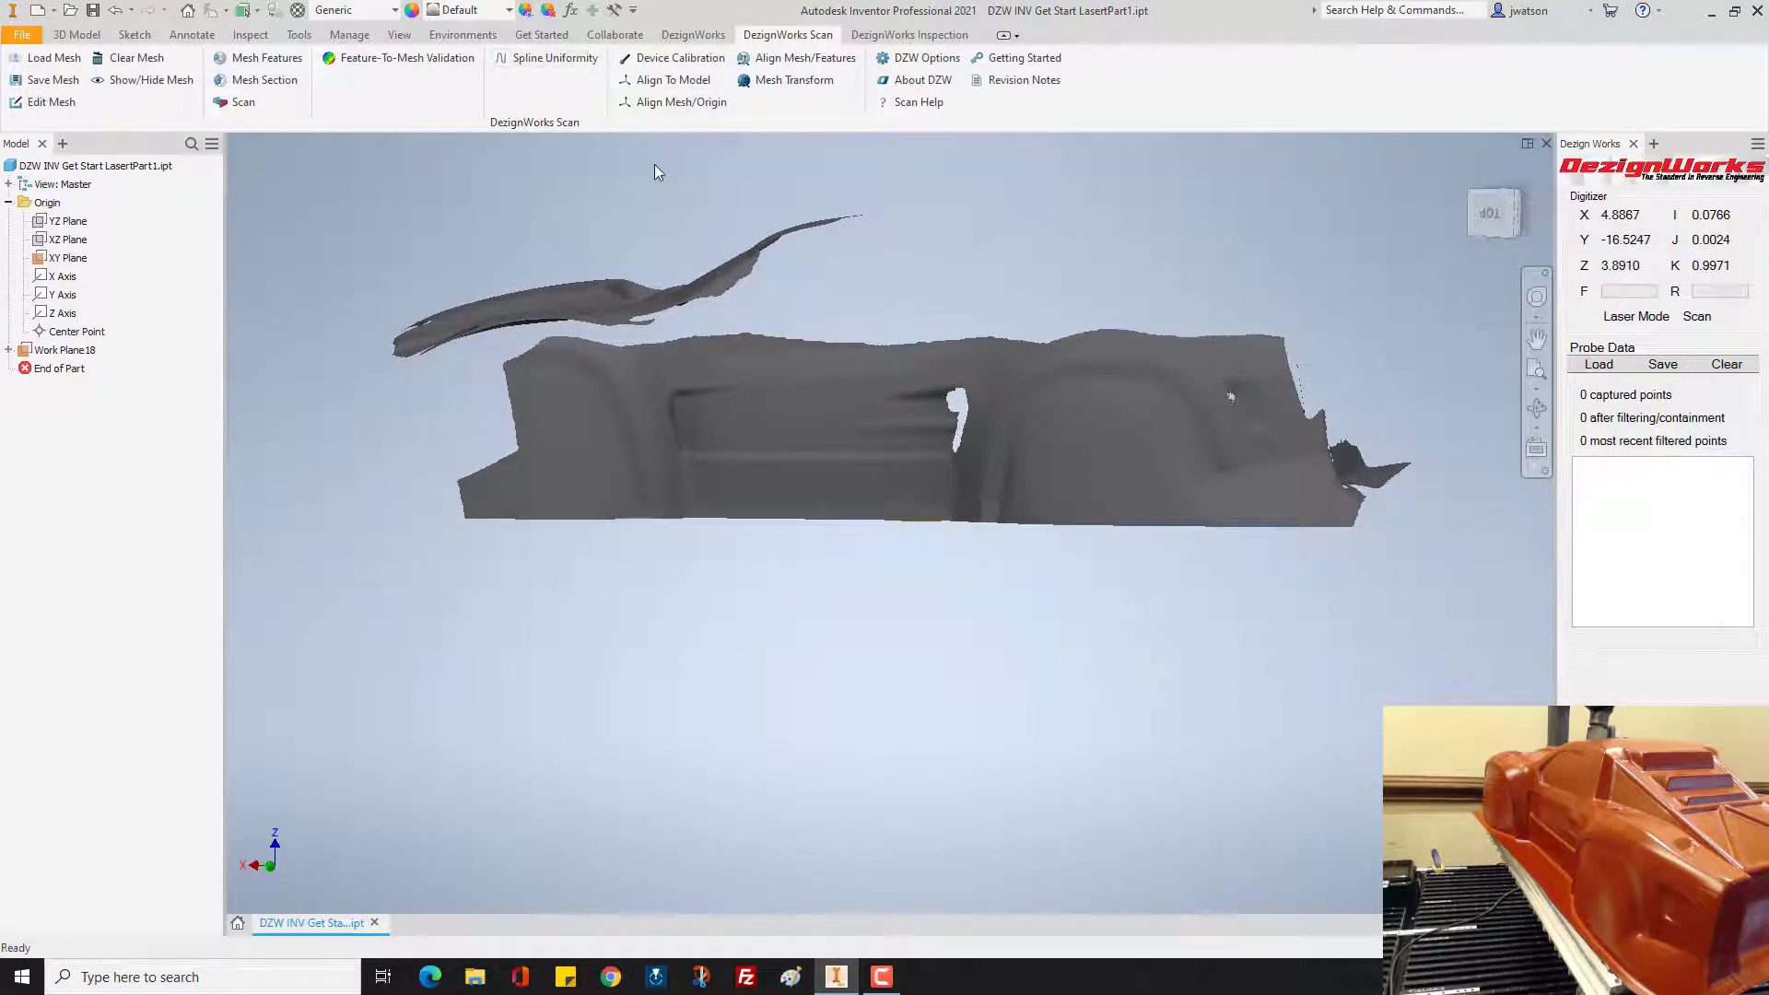
Step: Reopen the scan and set the offset work plane above the XY Plane as its clip plane
click(244, 106)
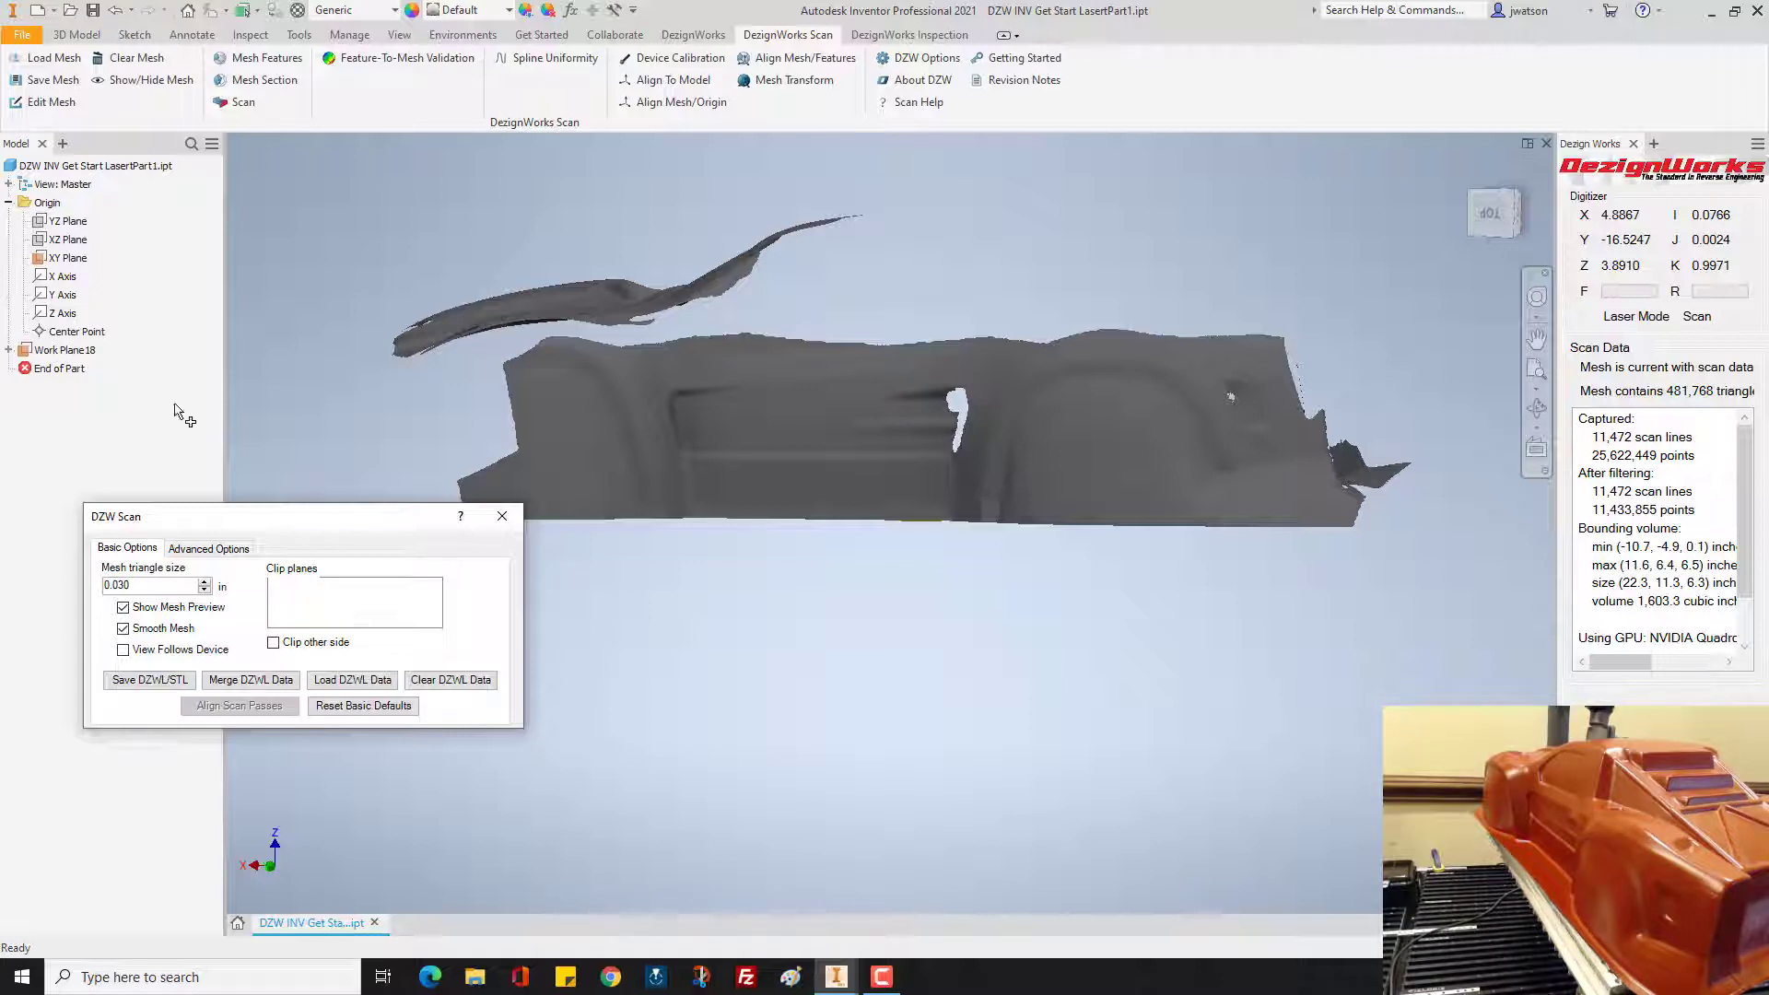
drag(79, 364, 90, 353)
click(89, 354)
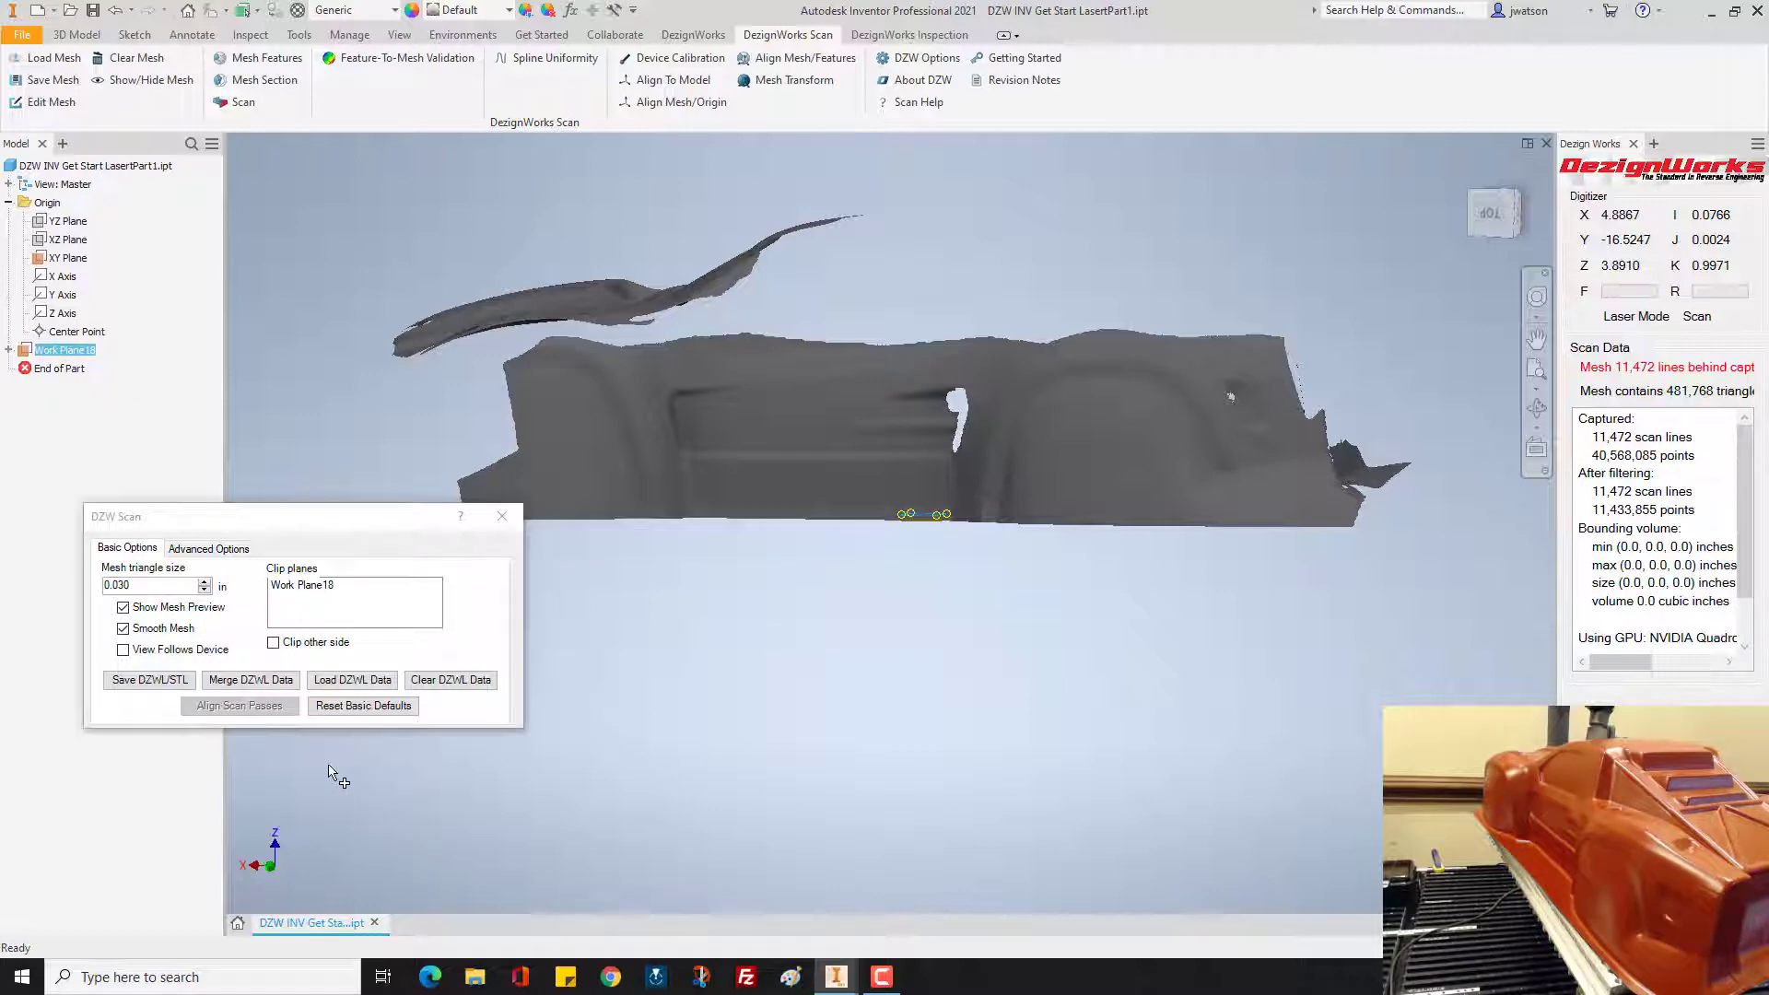
Step: Save the clipped scan as DZWL and STL data under the suggested file name and end the scan session
click(147, 681)
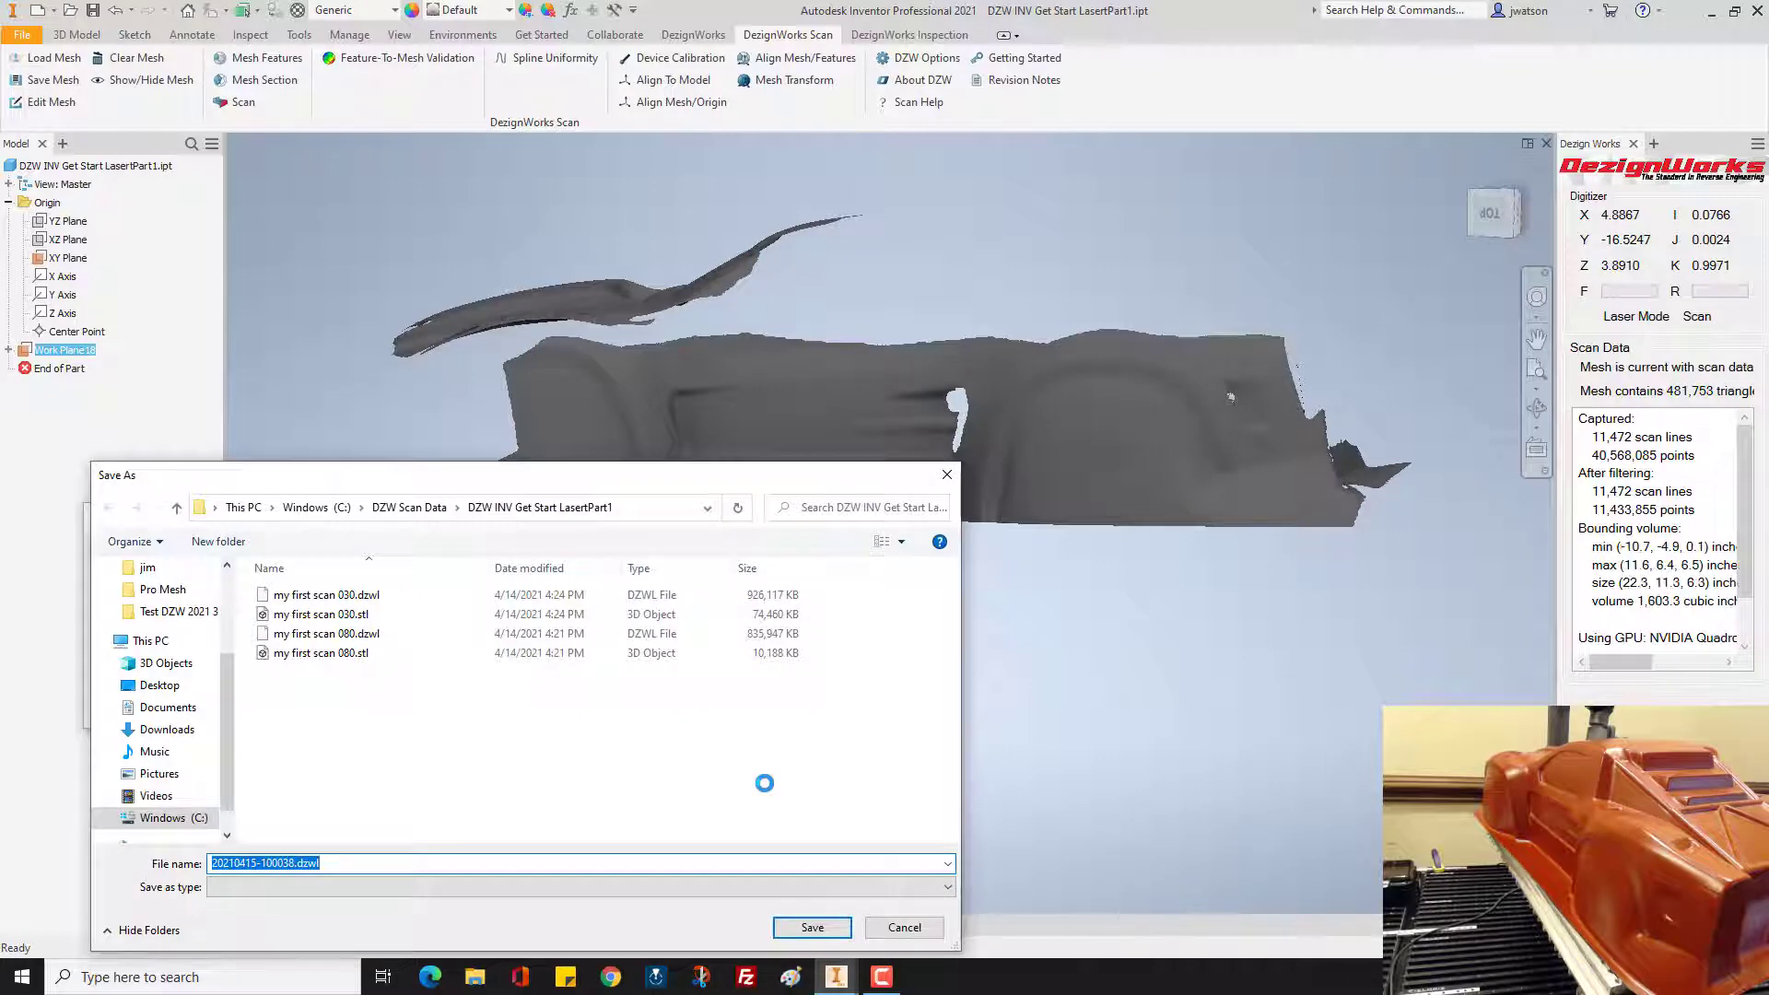
click(810, 928)
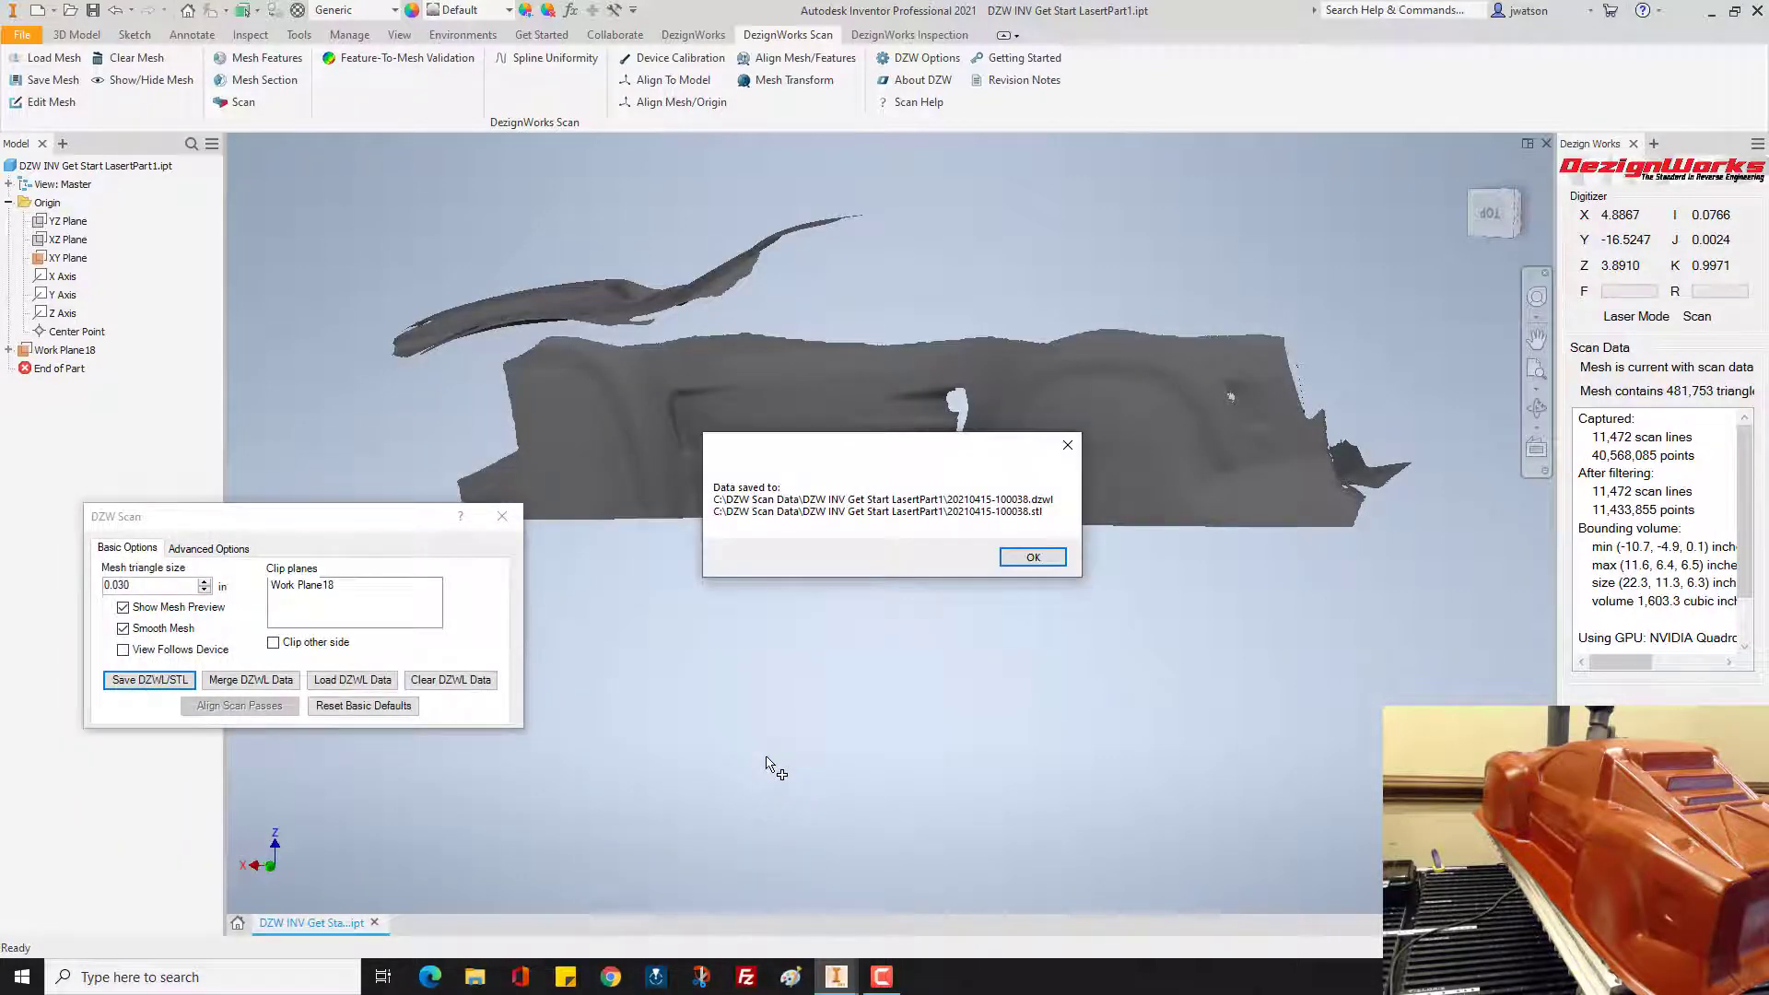
click(1036, 560)
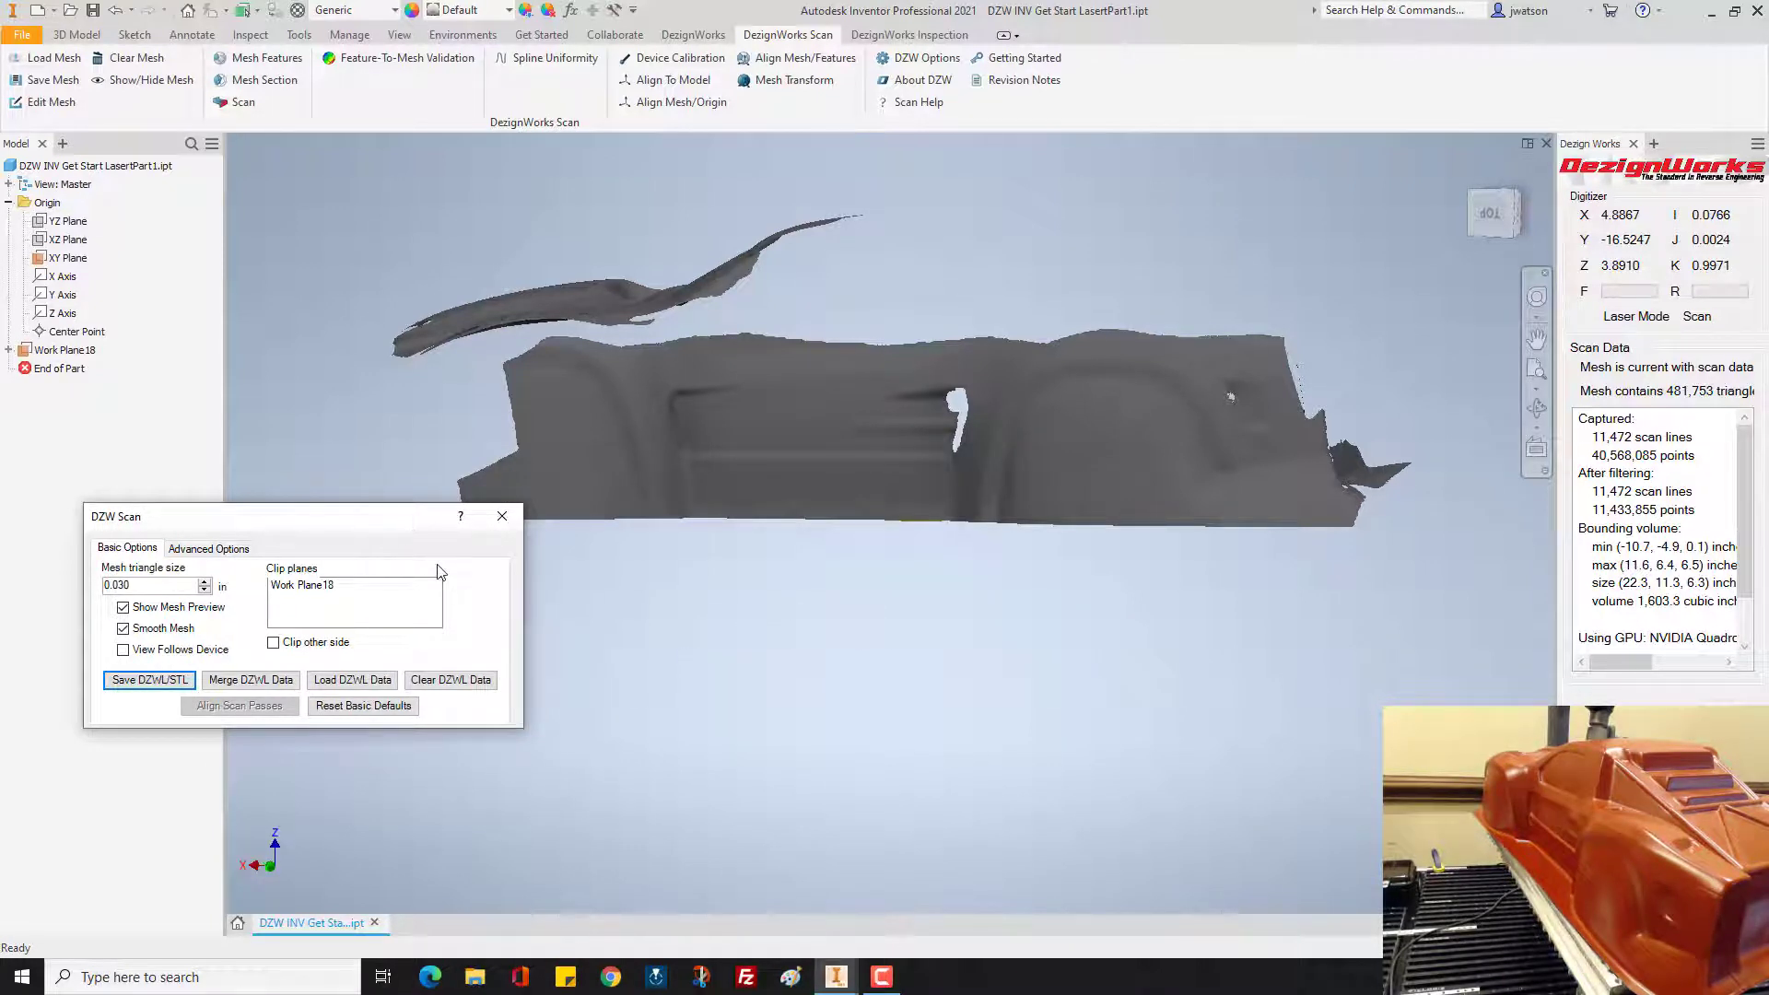
scroll(612, 586, down, 1)
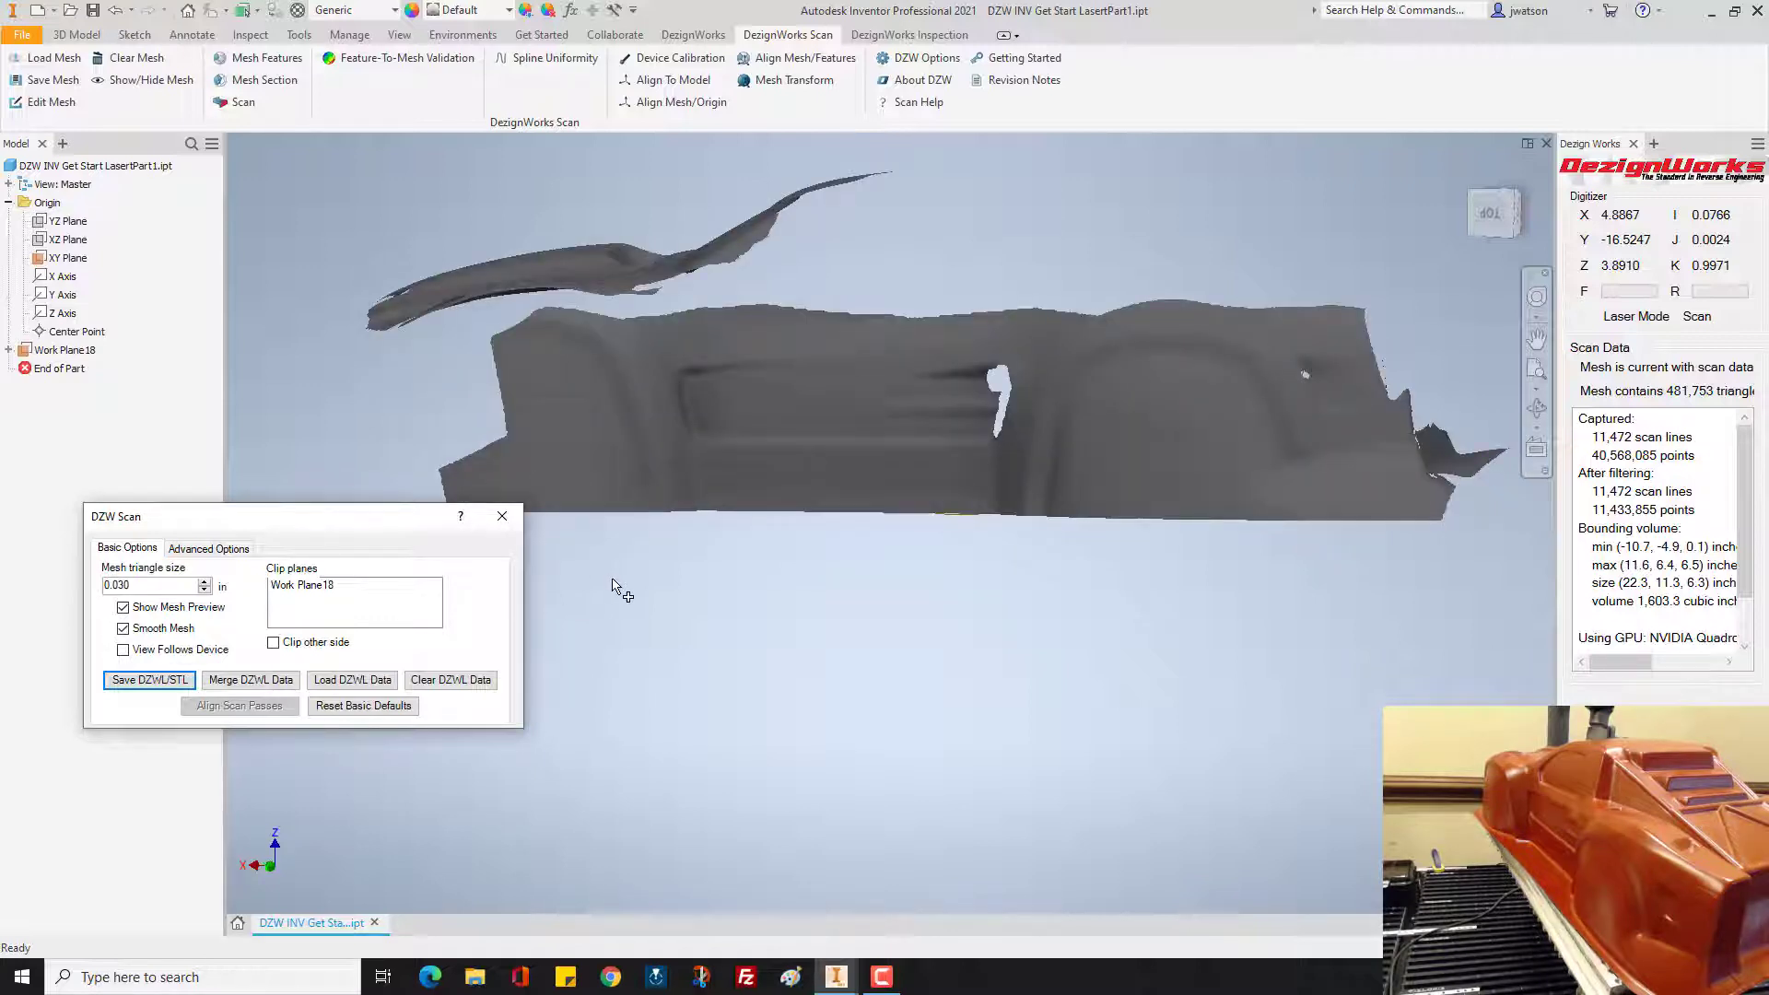
scroll(612, 586, up, 3)
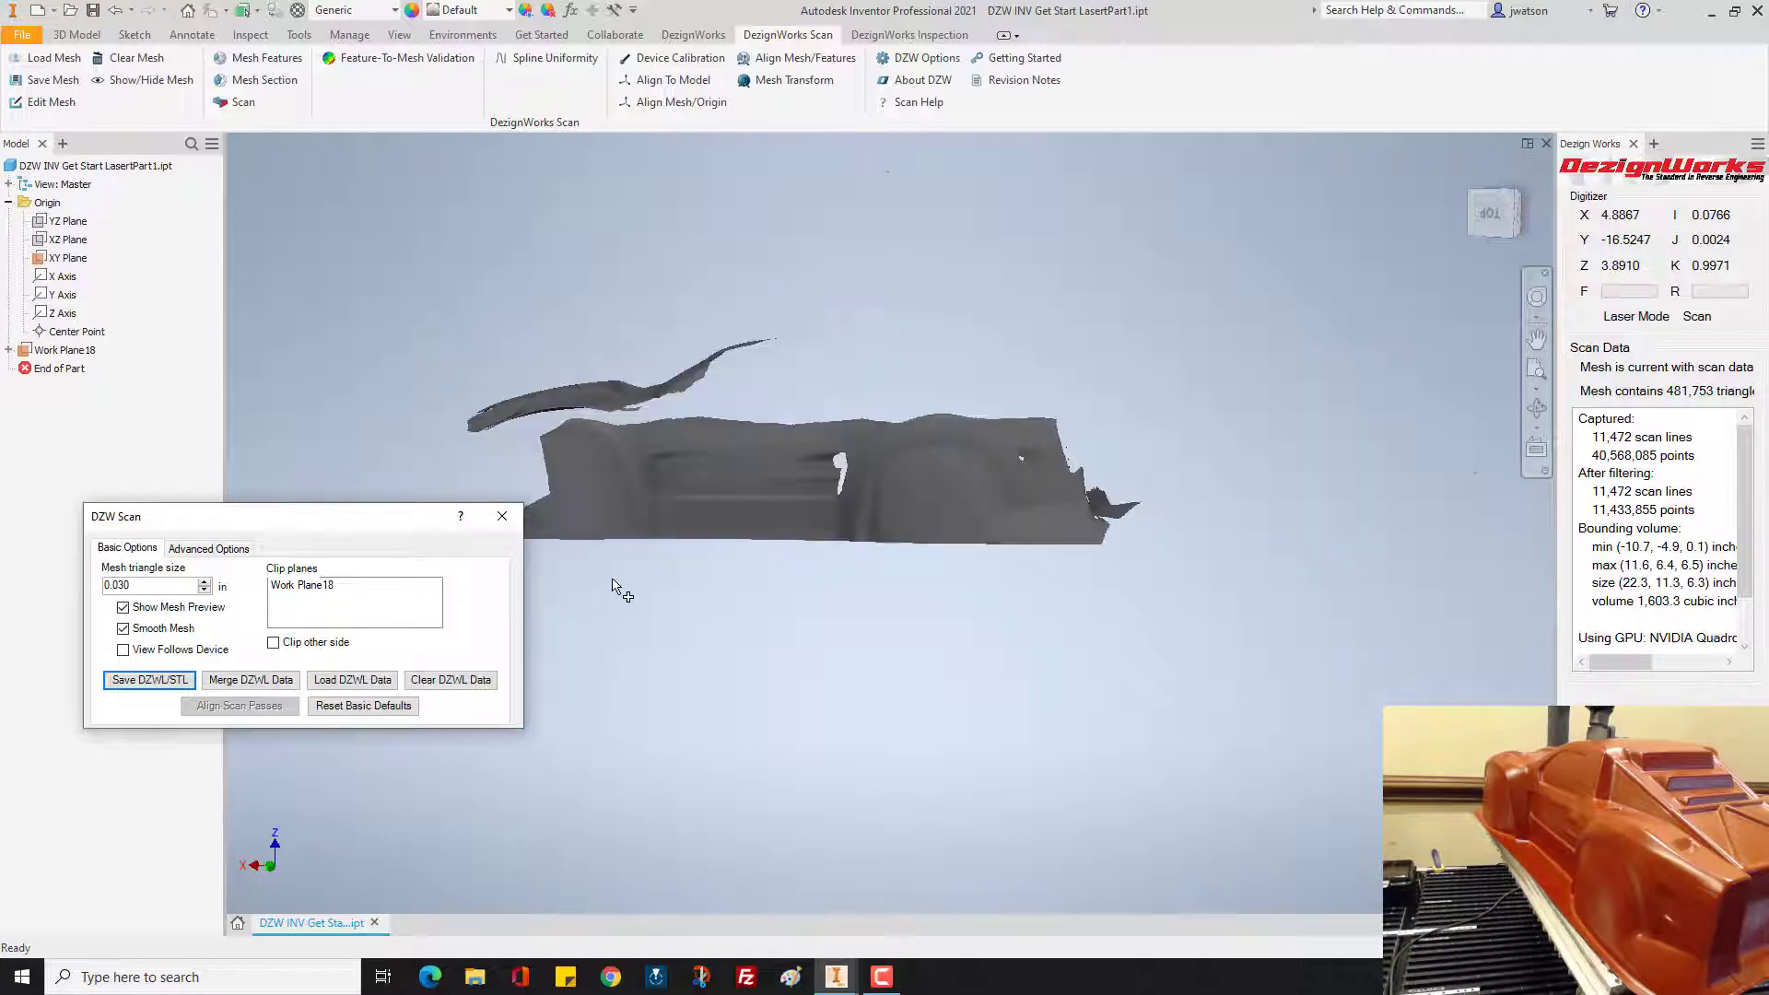
click(503, 518)
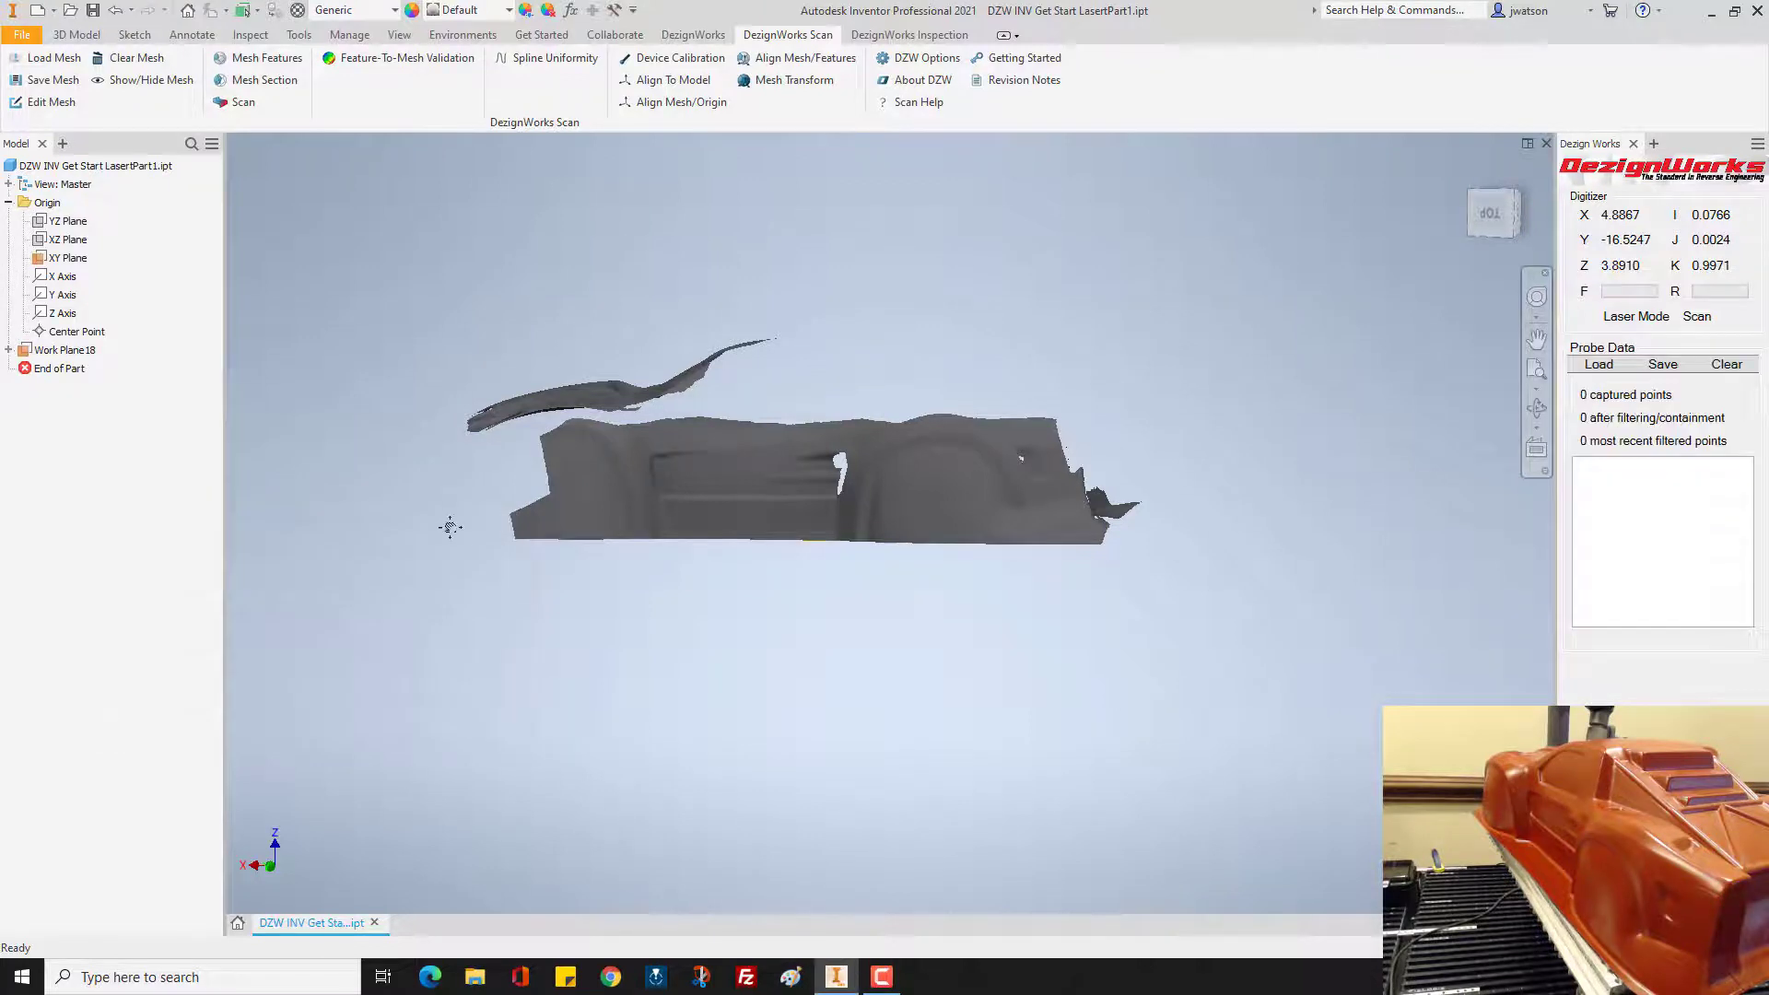
Step: Turn on the visibility of the XZ and YZ origin planes
middle_drag(450, 527, 457, 552)
click(93, 351)
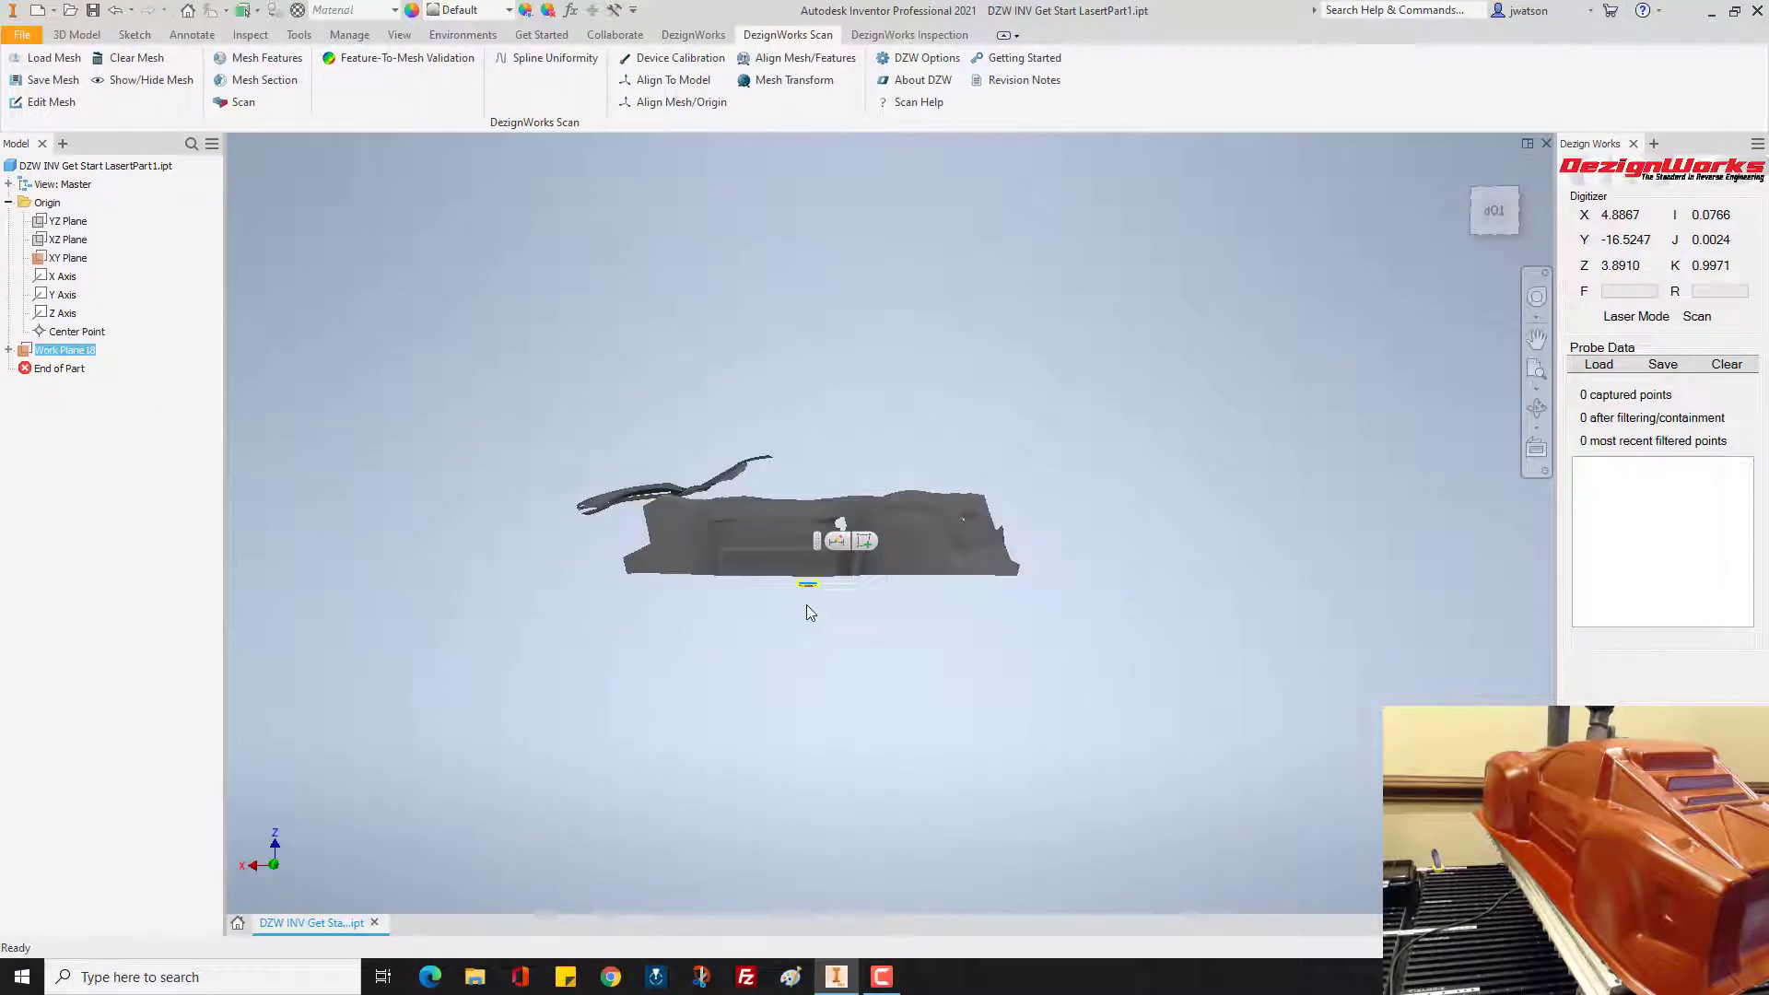
scroll(805, 605, up, 3)
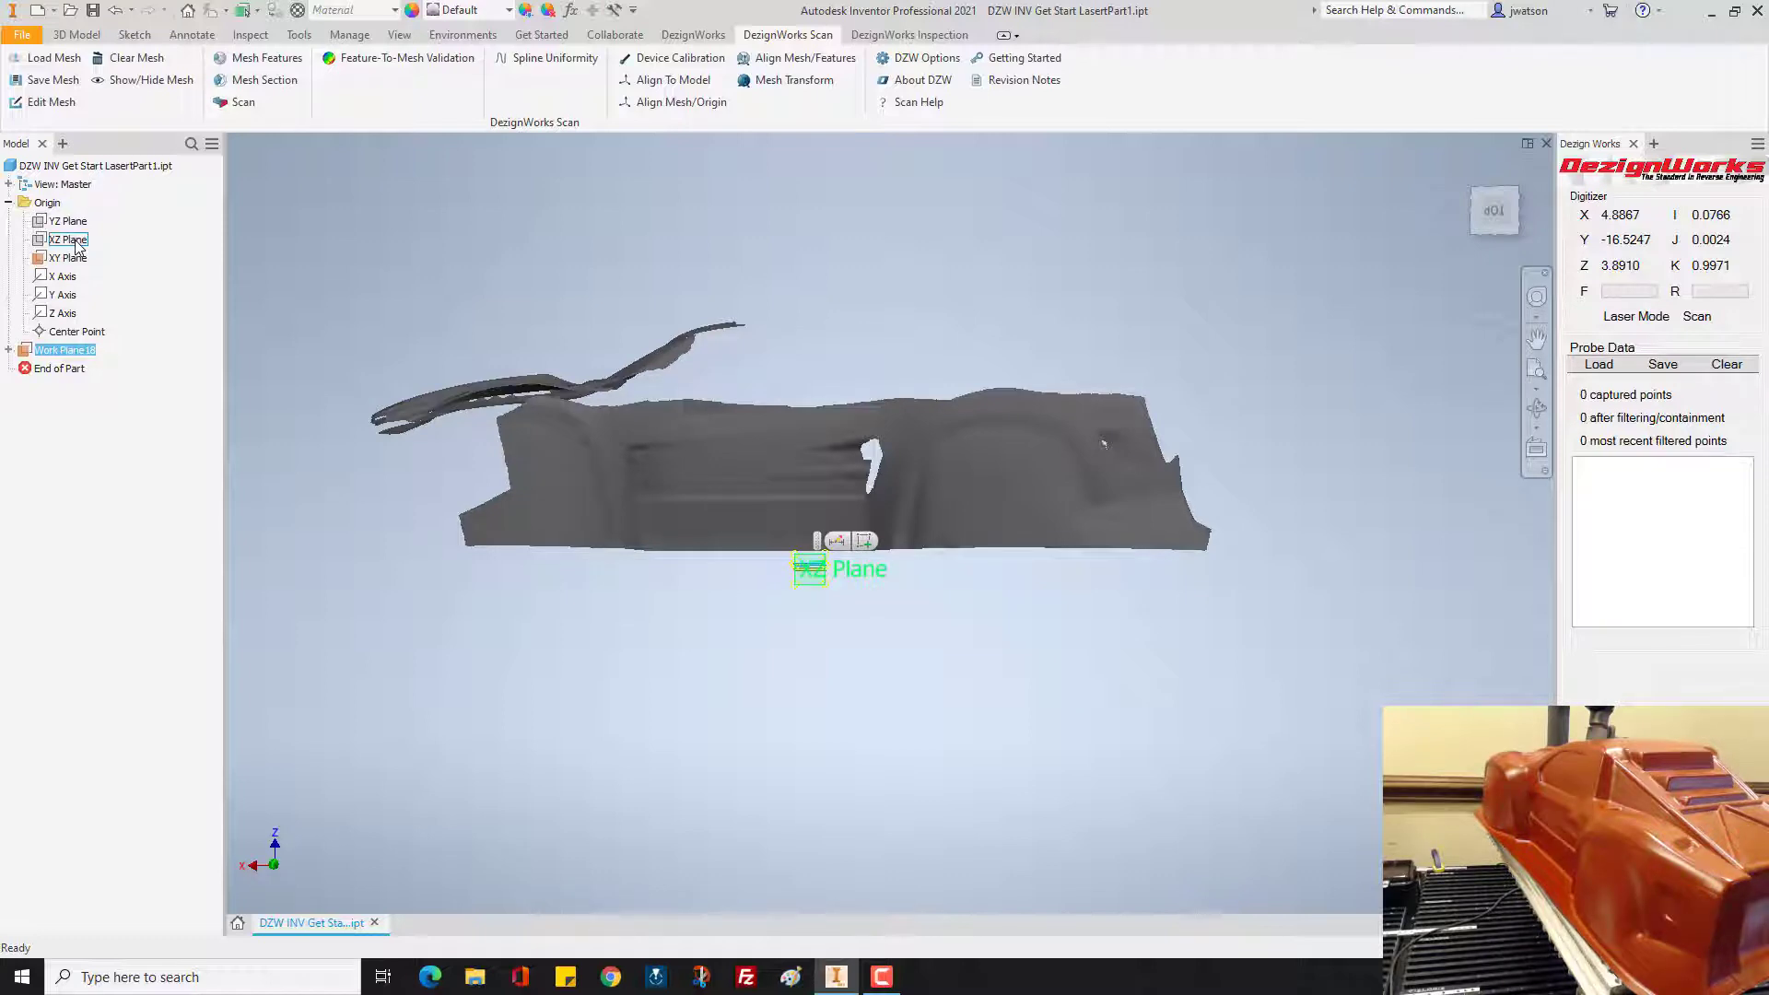
click(310, 549)
click(77, 248)
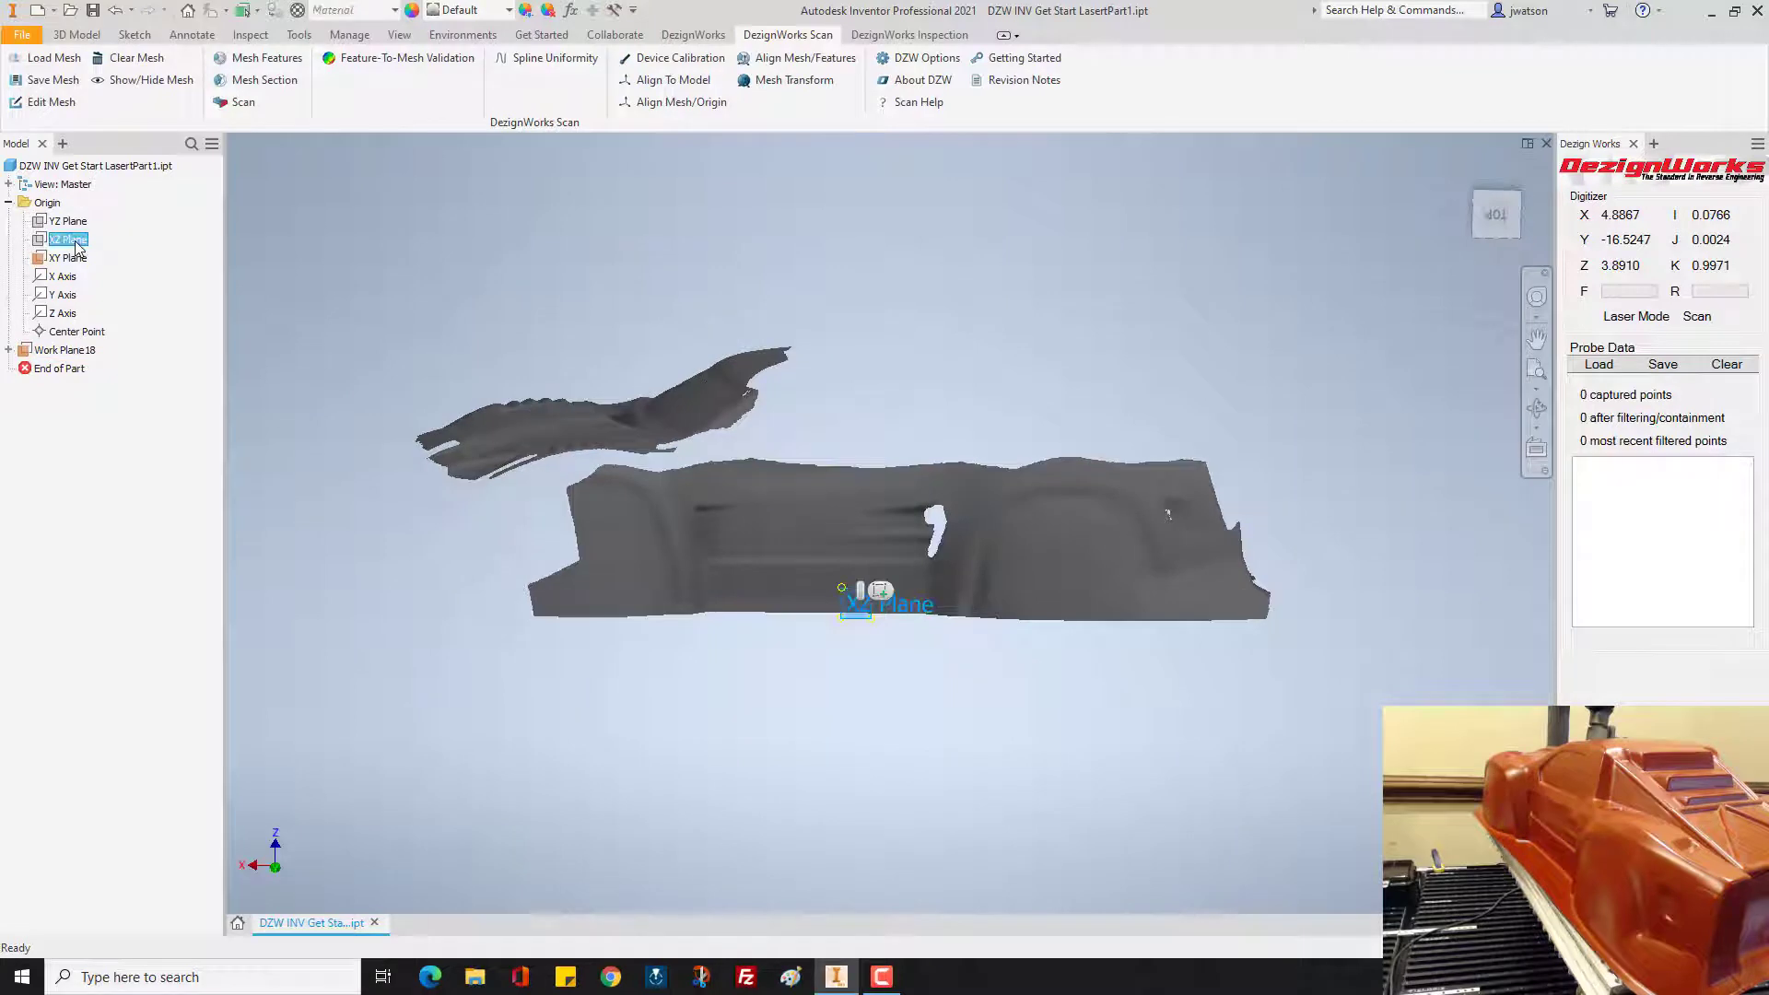
right_click(78, 247)
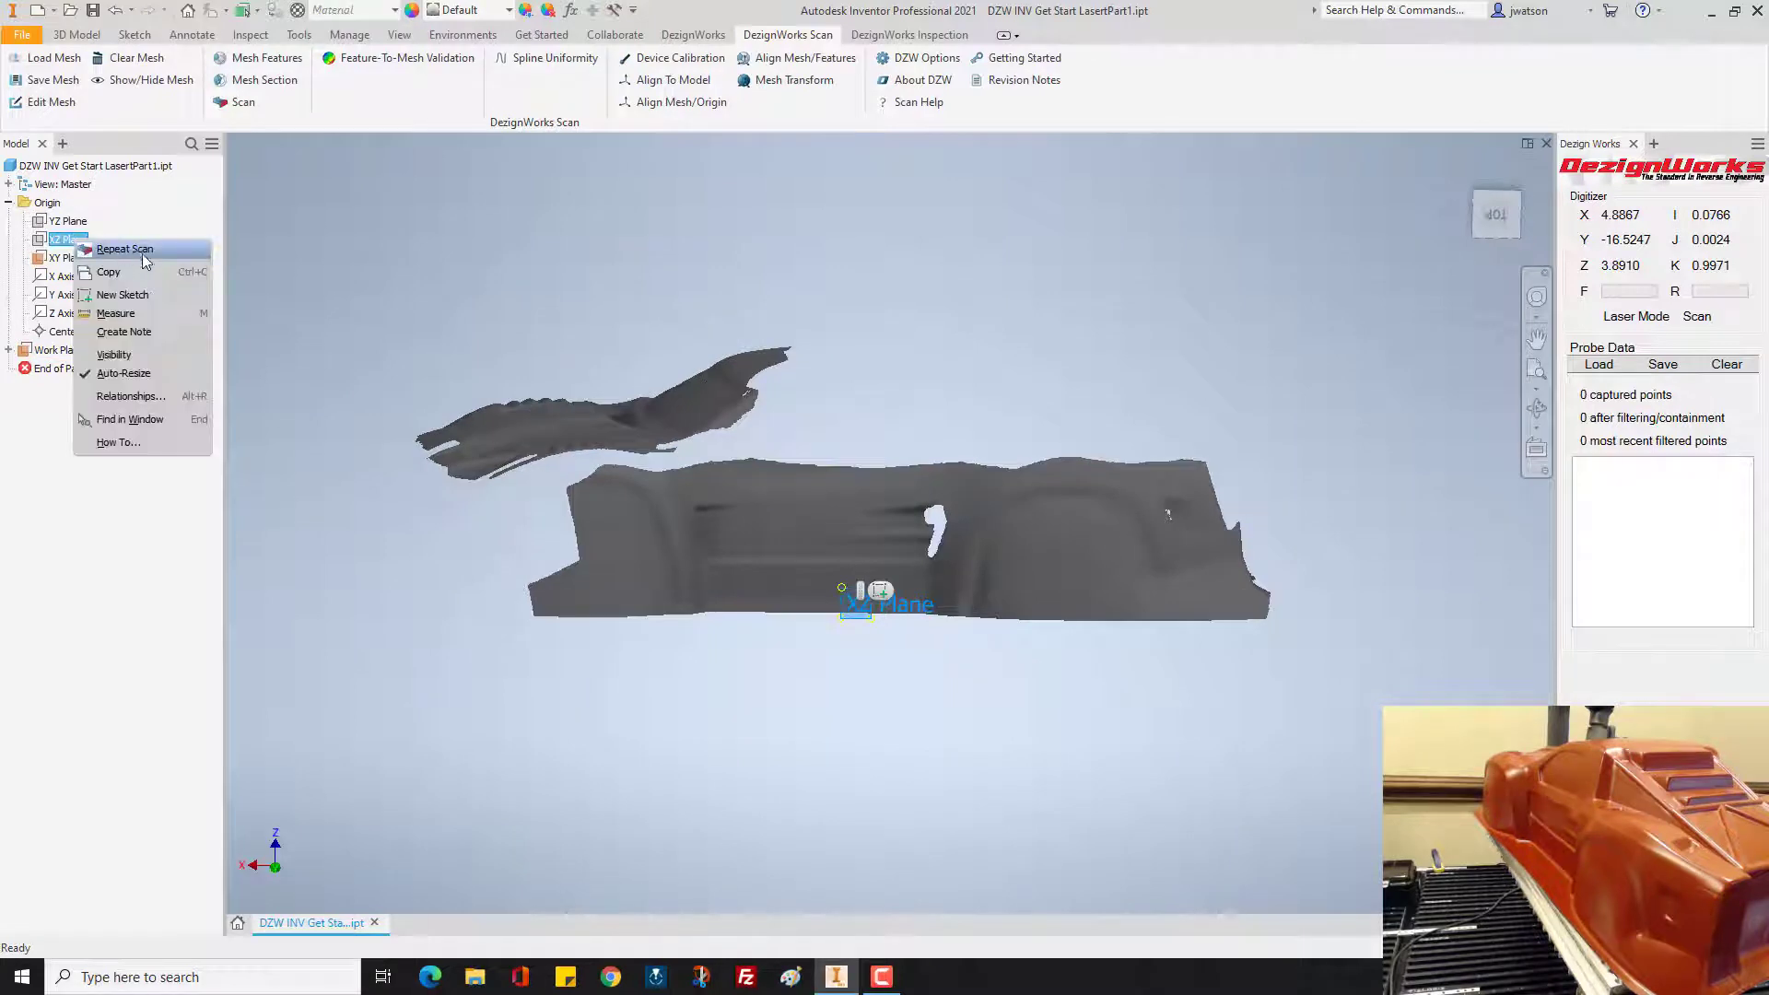
click(163, 353)
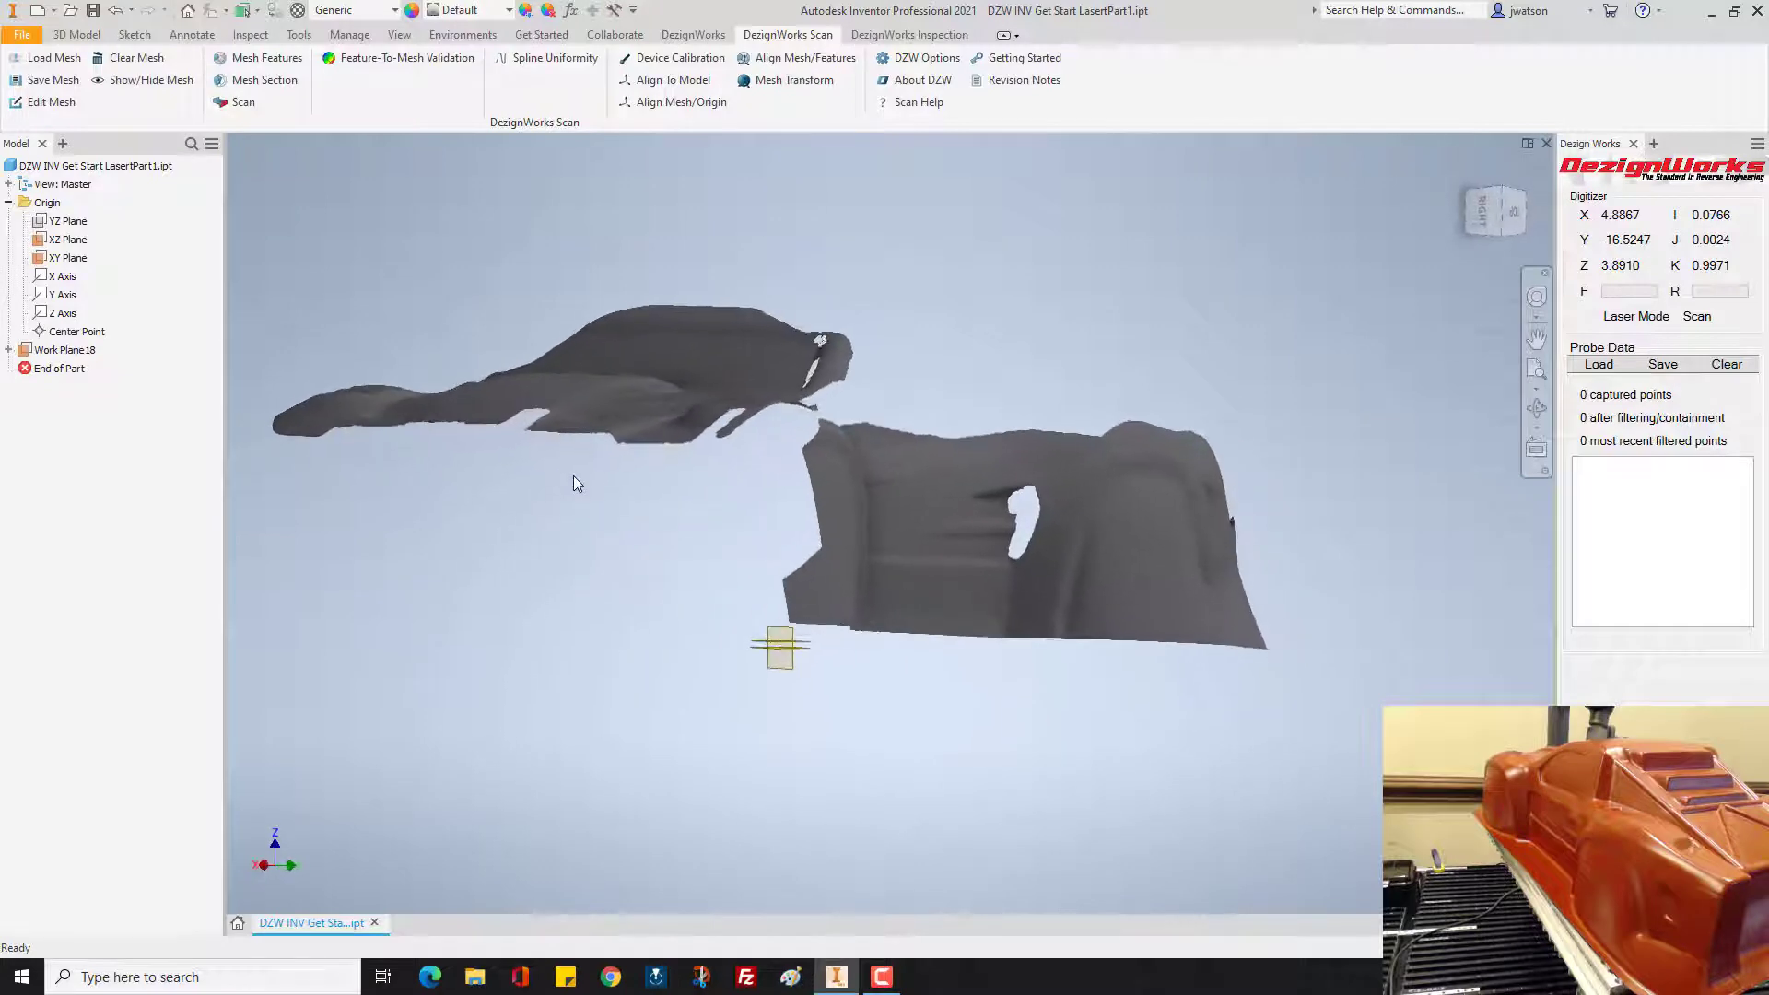
click(73, 223)
right_click(77, 228)
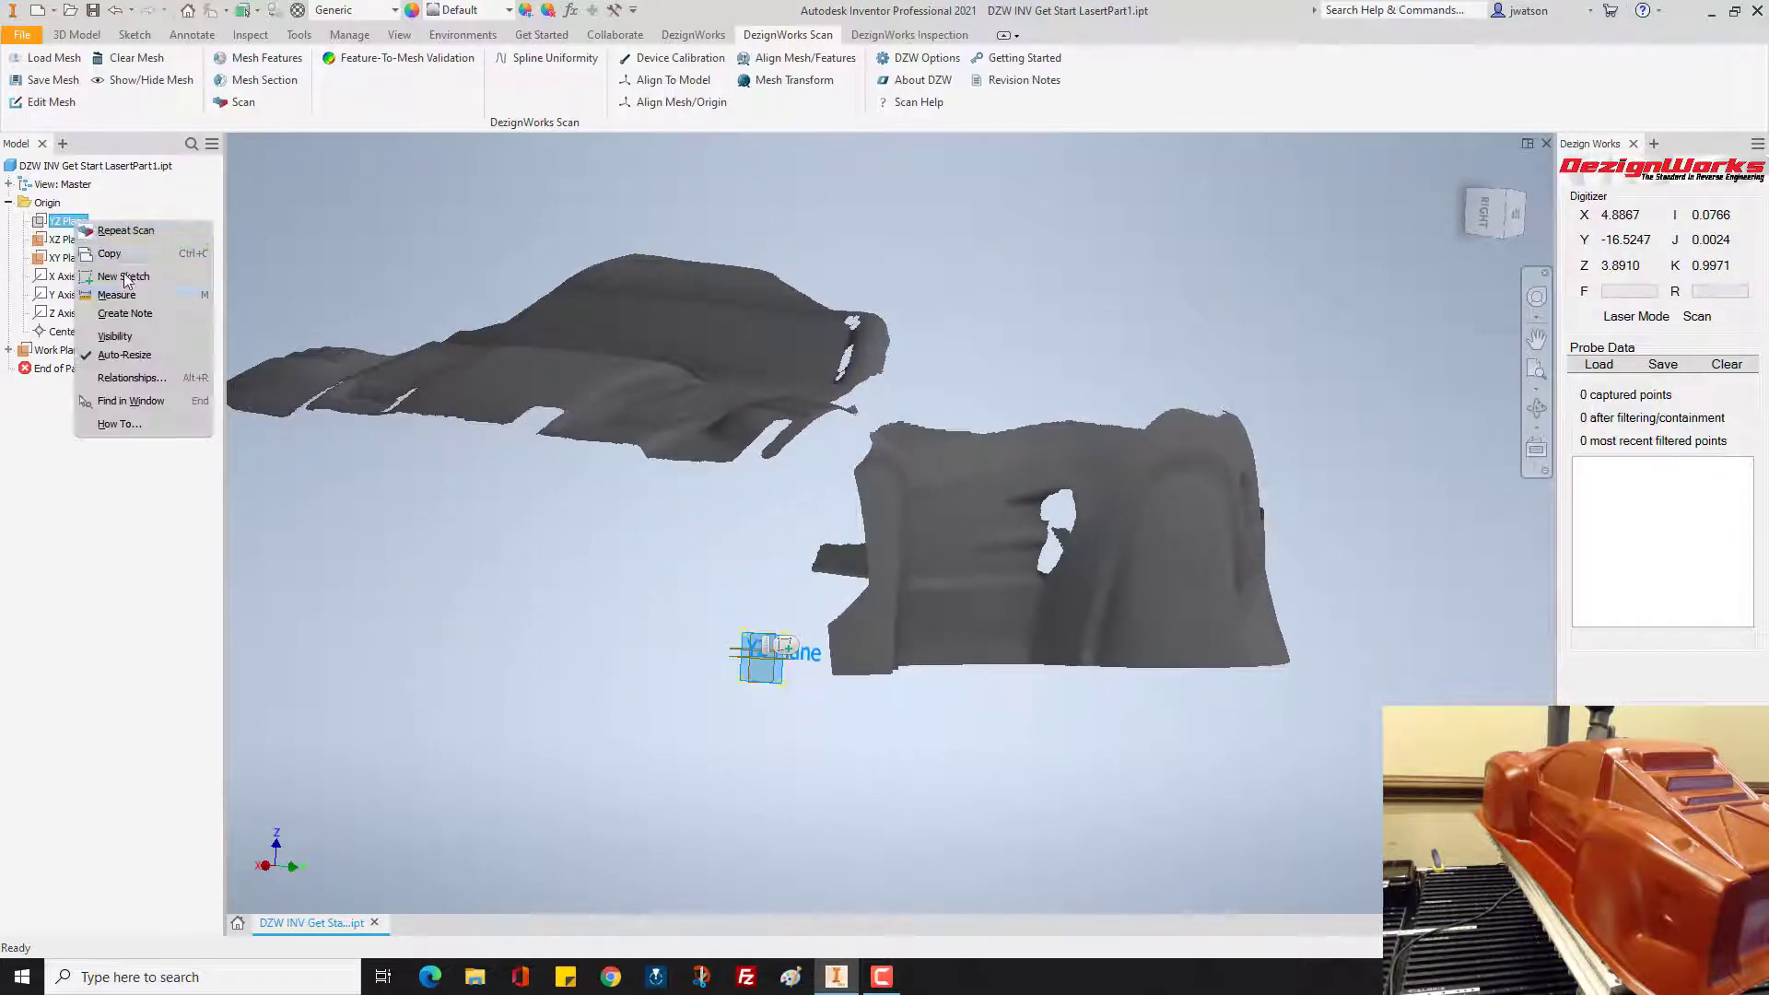
click(131, 335)
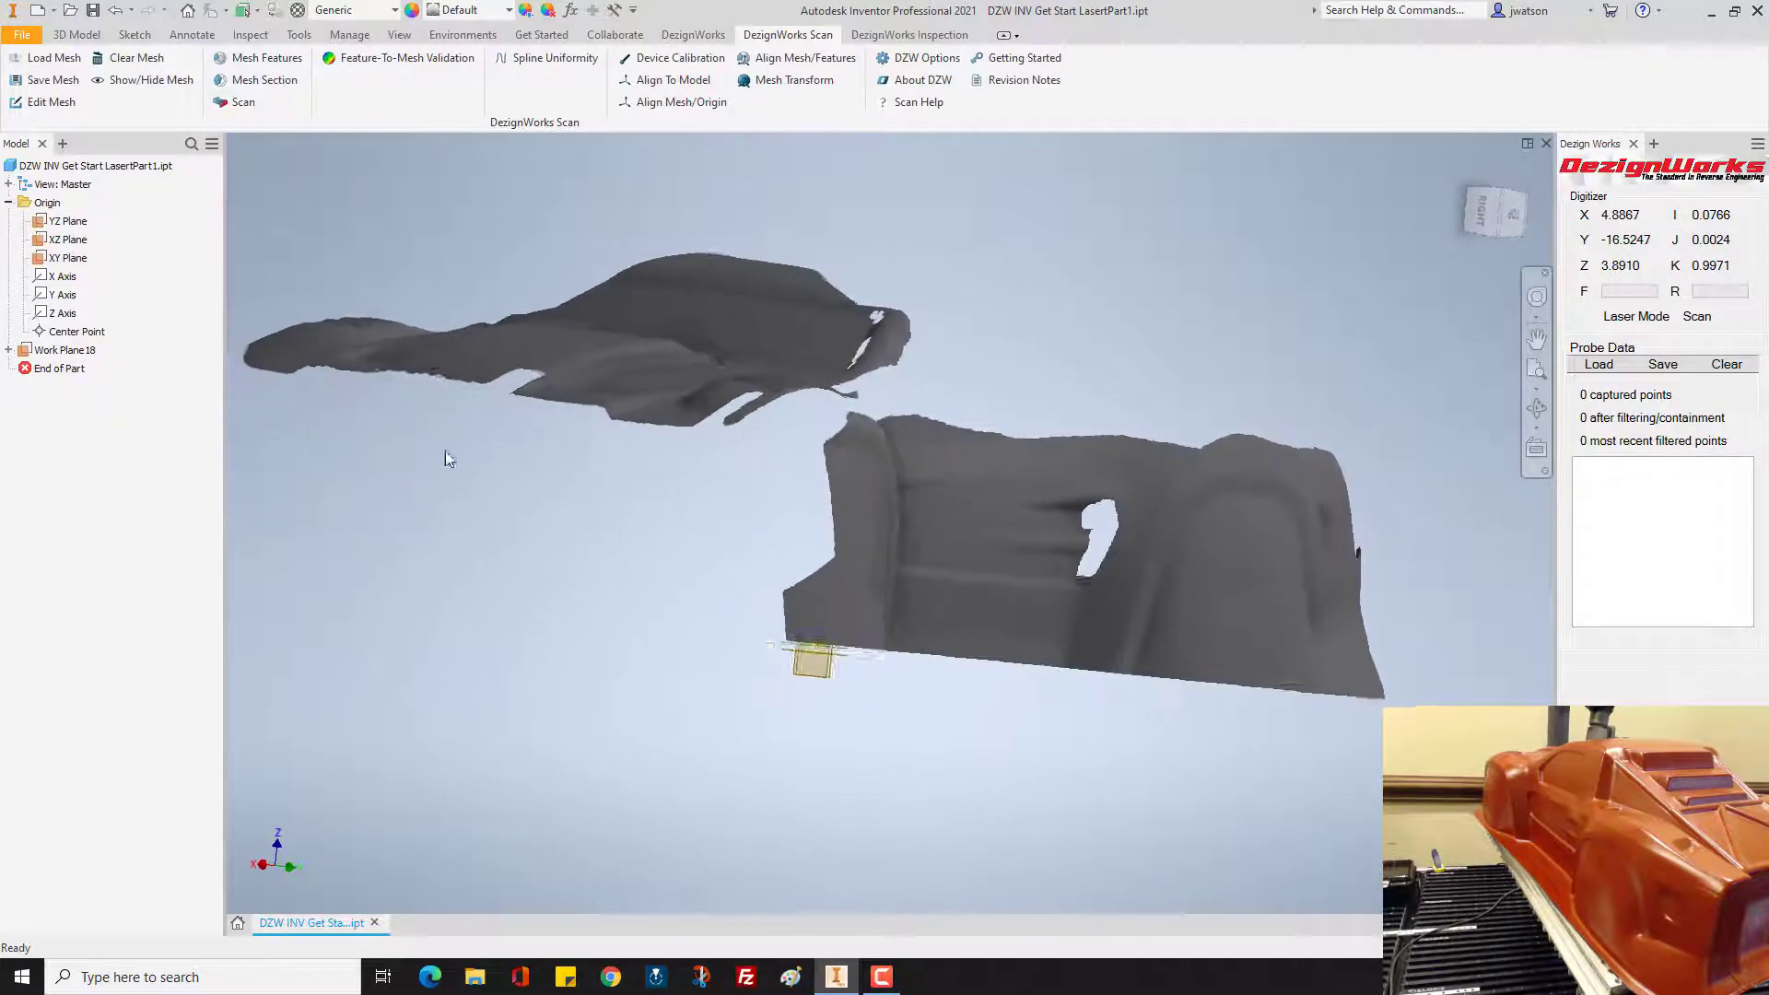
Step: Create a work plane offset about 6.36 in from the YZ Plane, toward the end of the truck body
shift+middle_drag(747, 594, 833, 715)
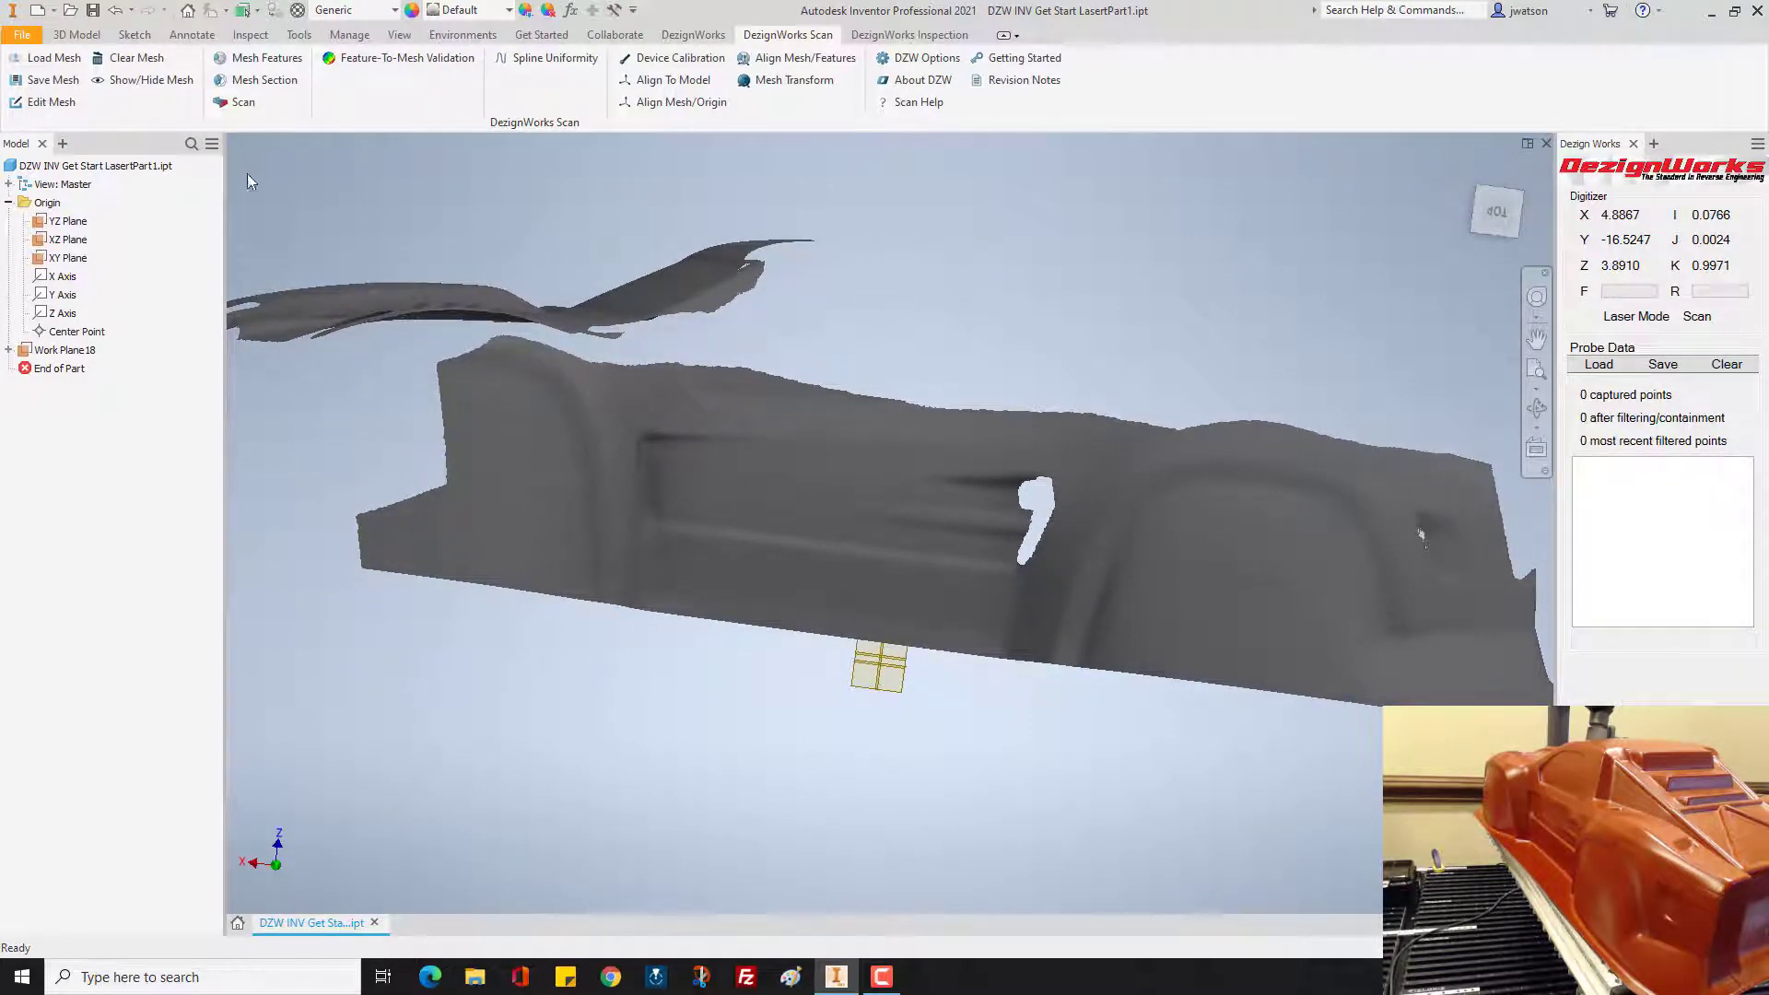
click(77, 34)
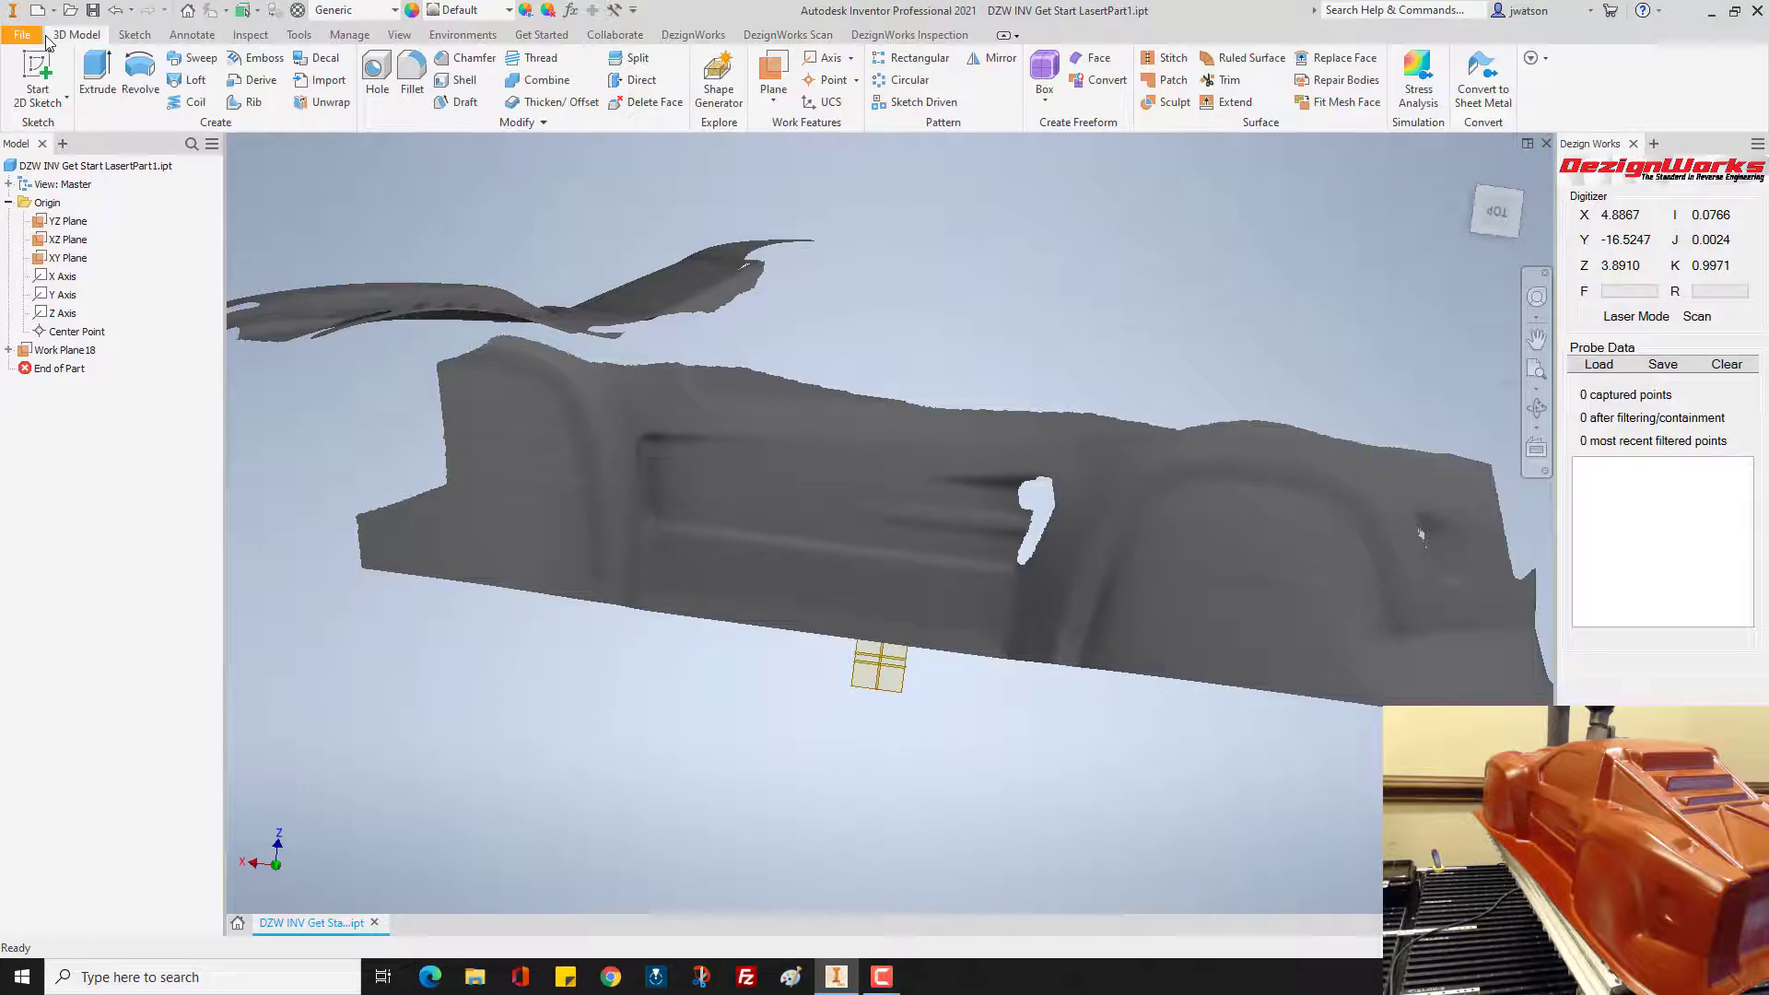
click(774, 102)
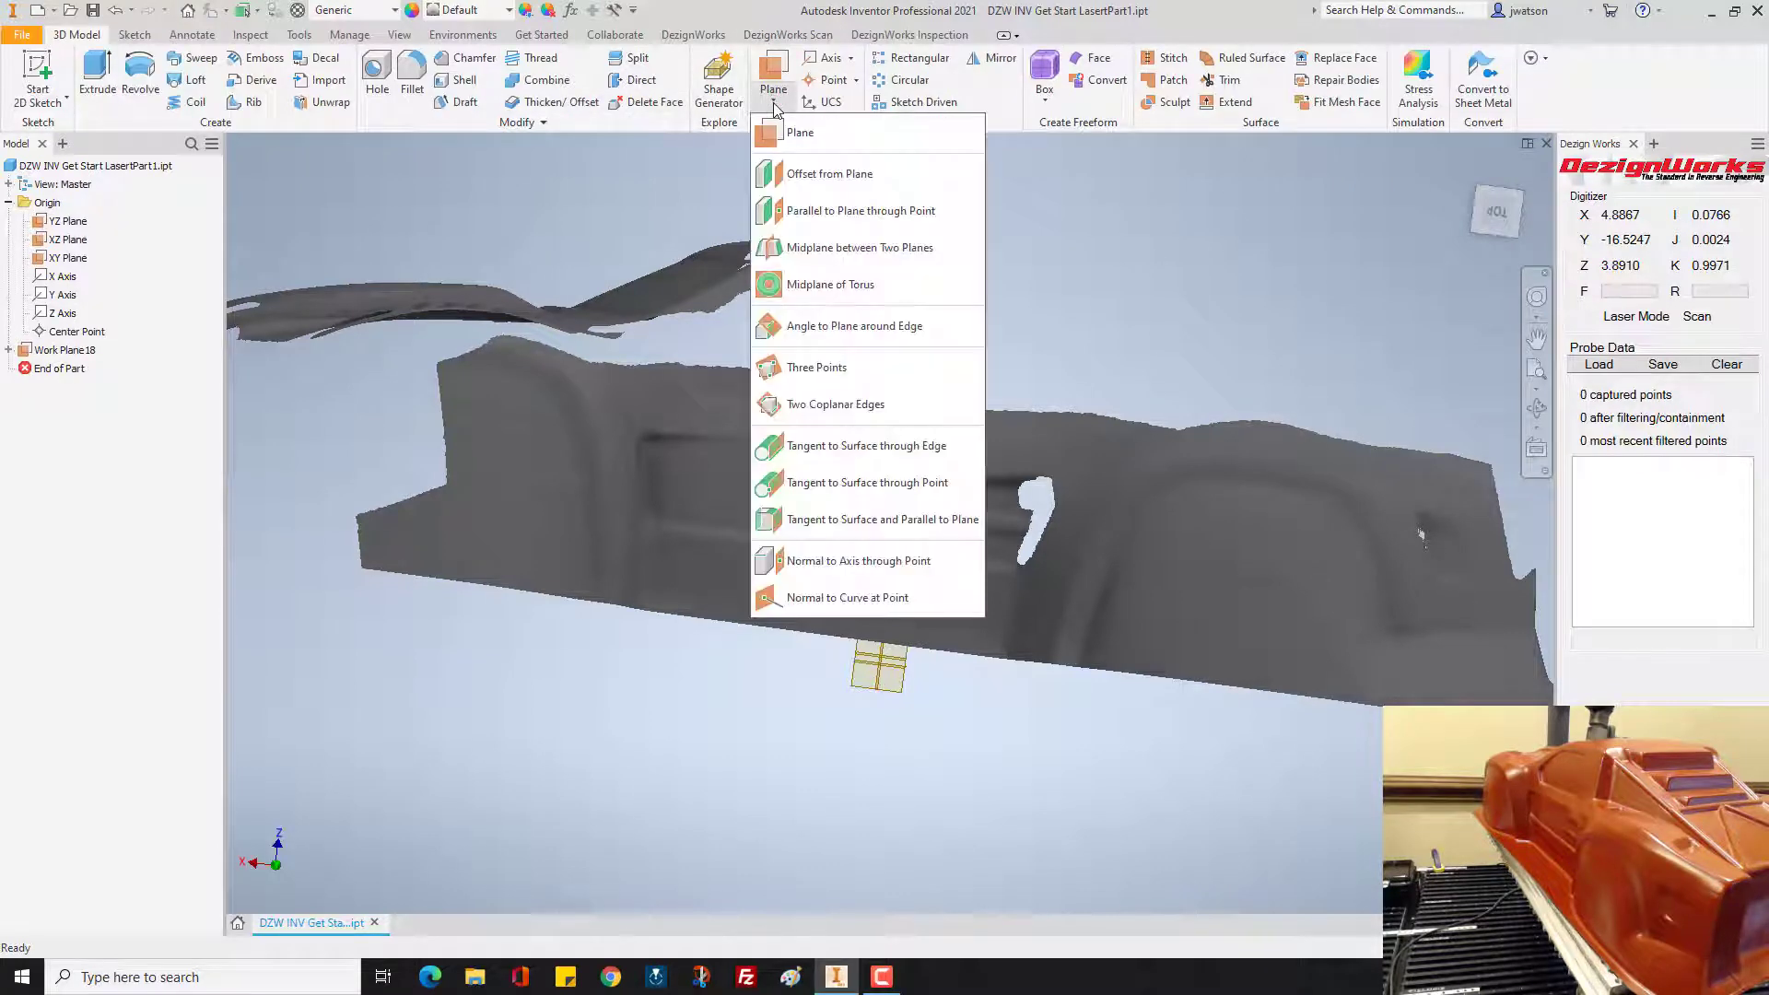
click(801, 177)
scroll(886, 705, up, 3)
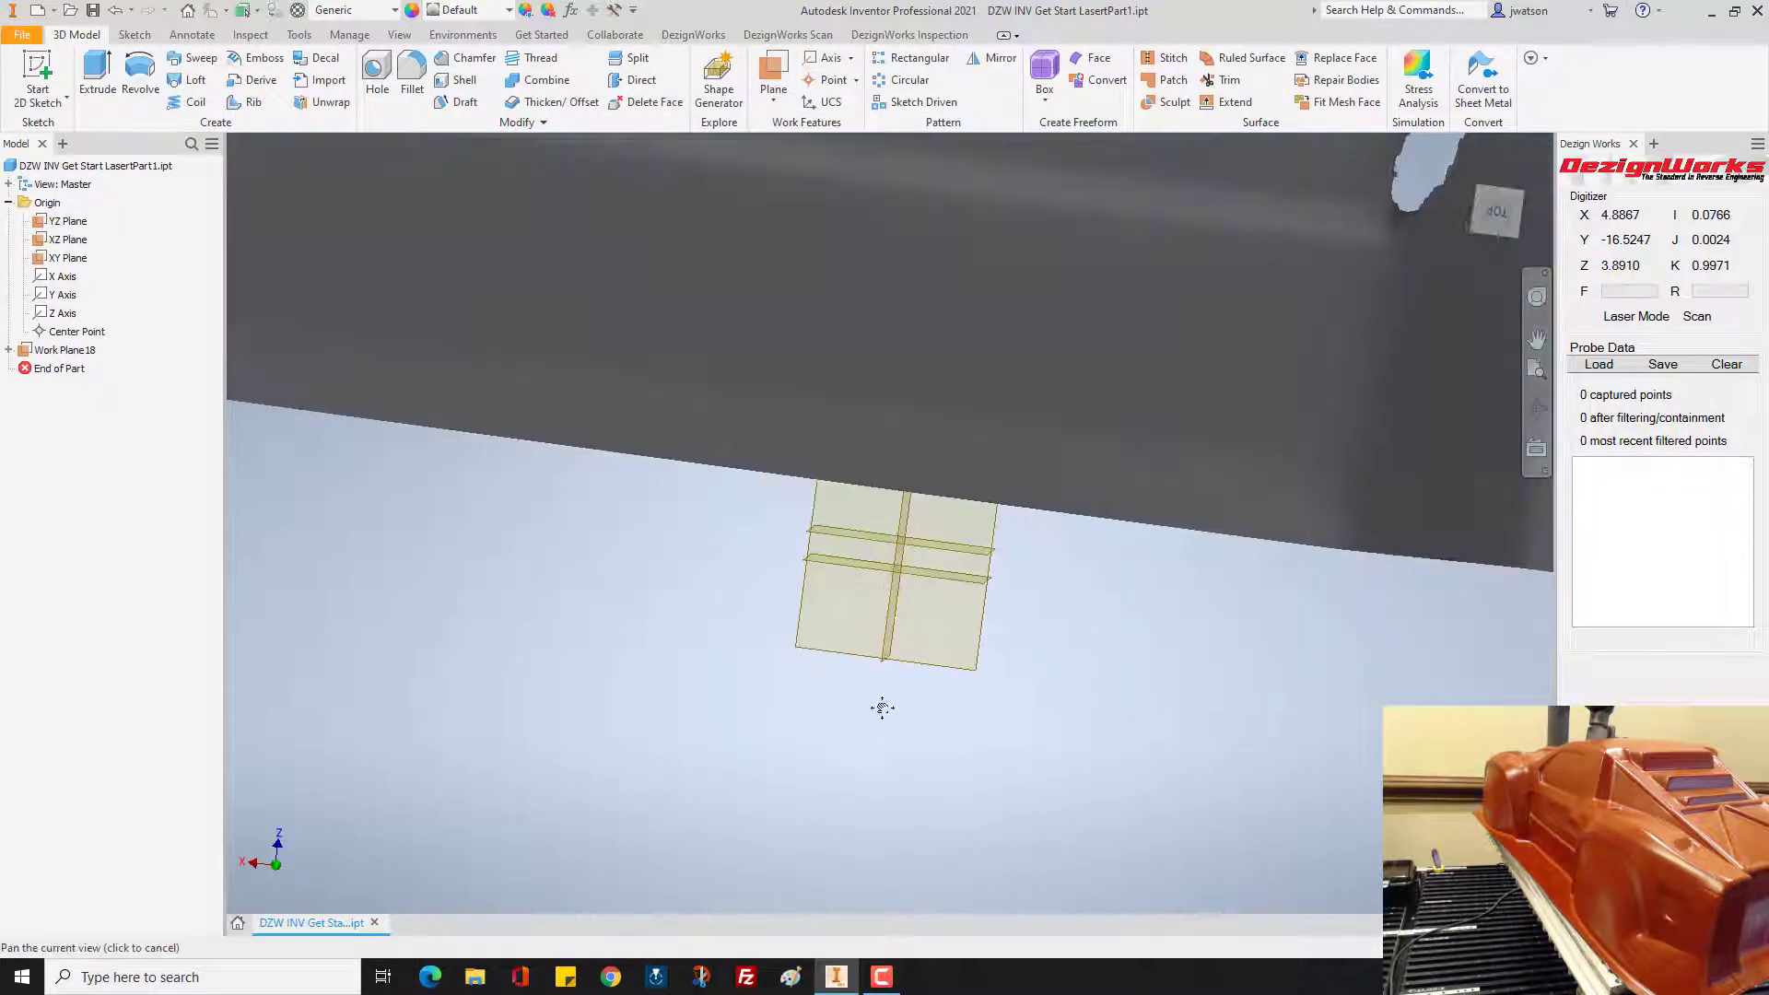
drag(900, 660, 556, 610)
scroll(582, 603, down, 4)
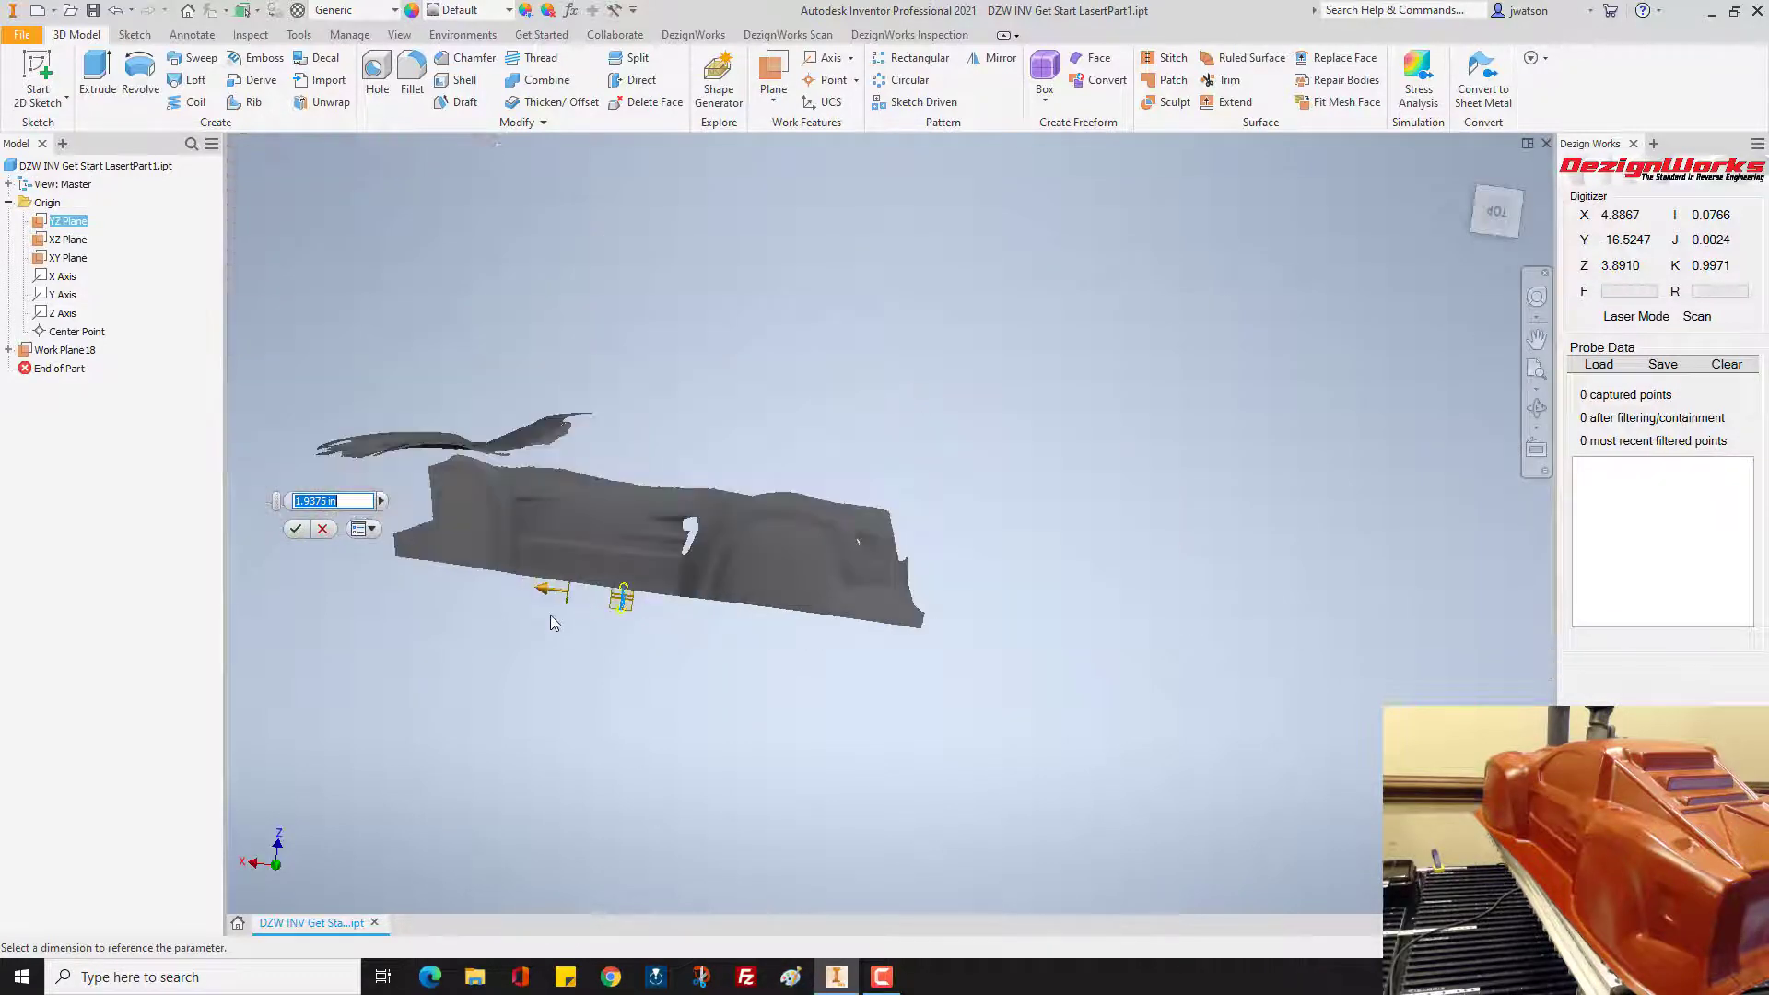
drag(541, 594, 416, 571)
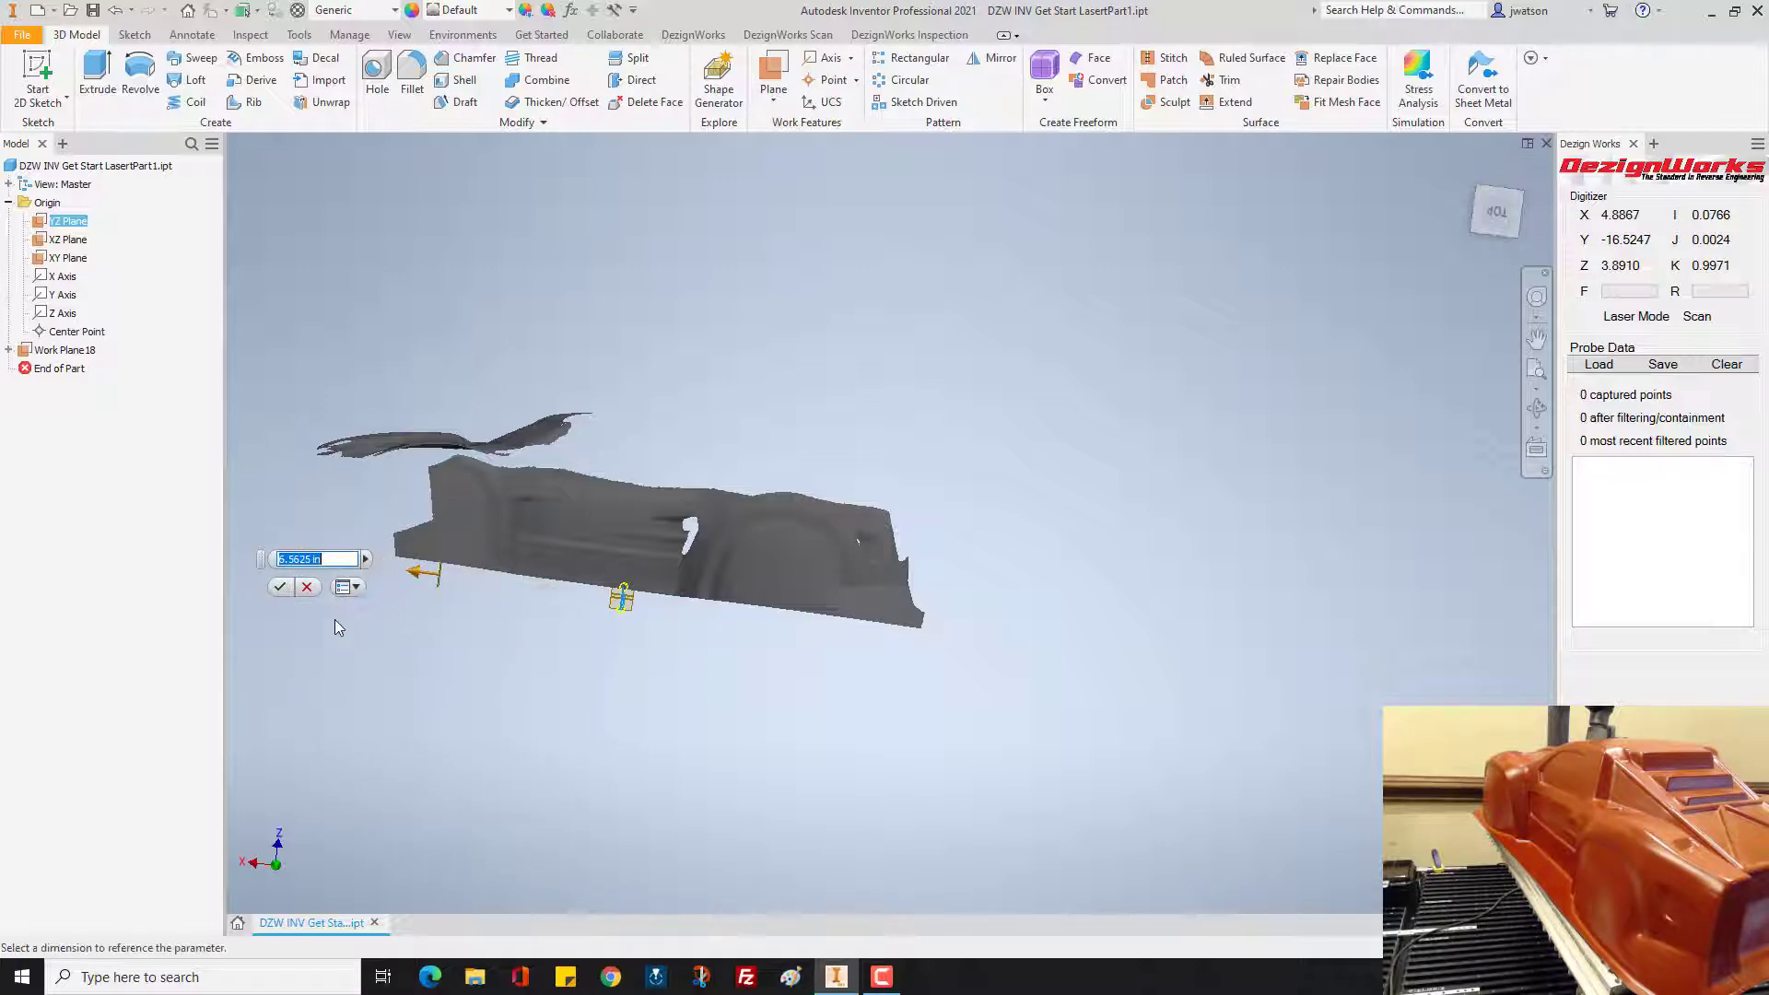
click(280, 595)
mouse_move(385, 643)
middle_down()
mouse_move(400, 657)
mouse_move(385, 653)
middle_up()
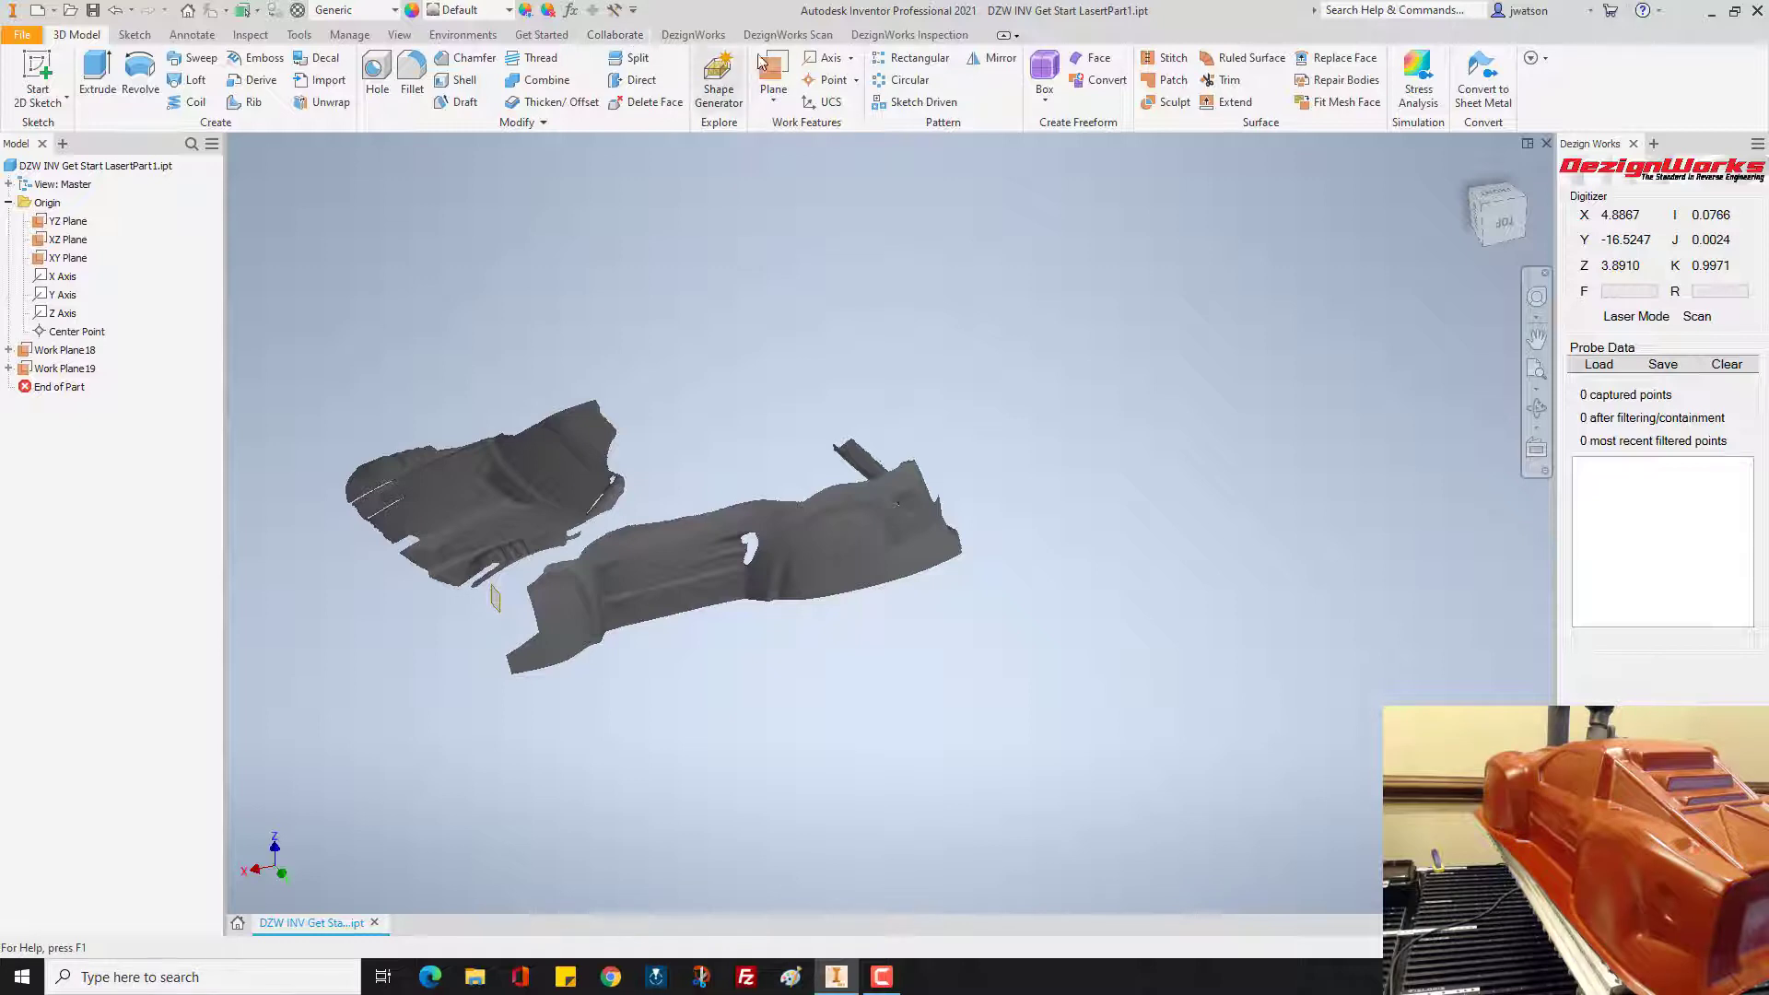
Step: Clear all existing scan data and preview meshes from the part
click(788, 35)
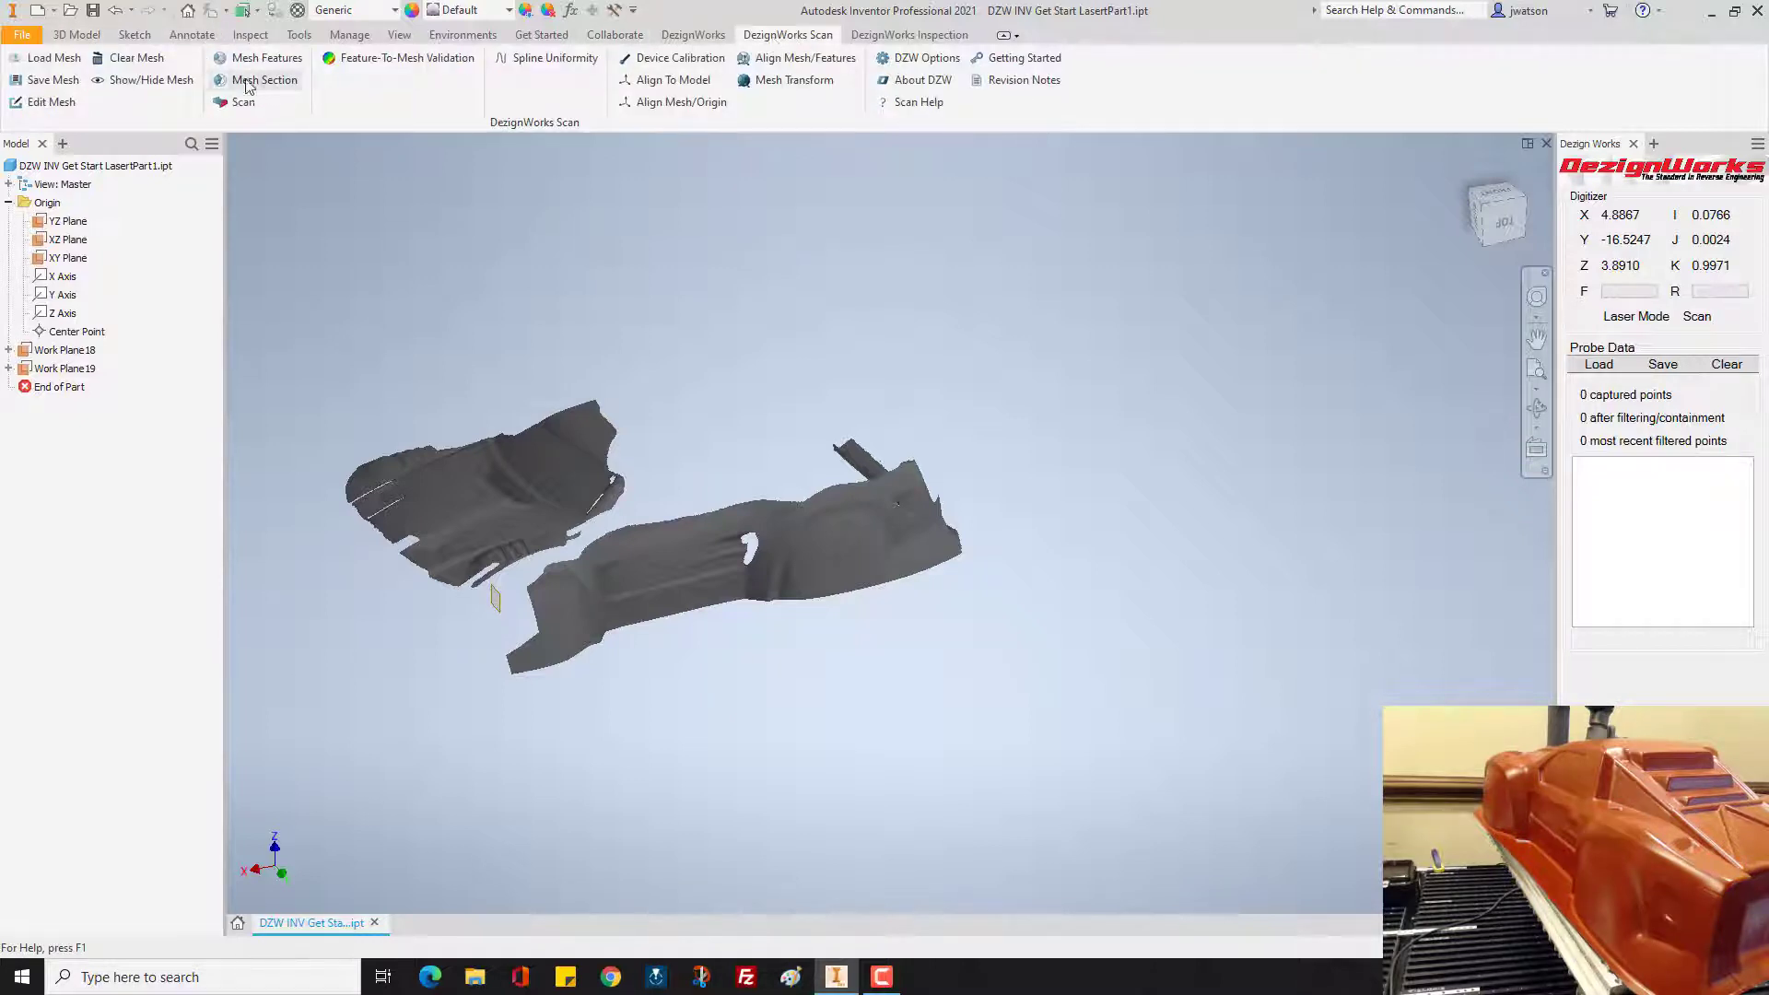
click(135, 58)
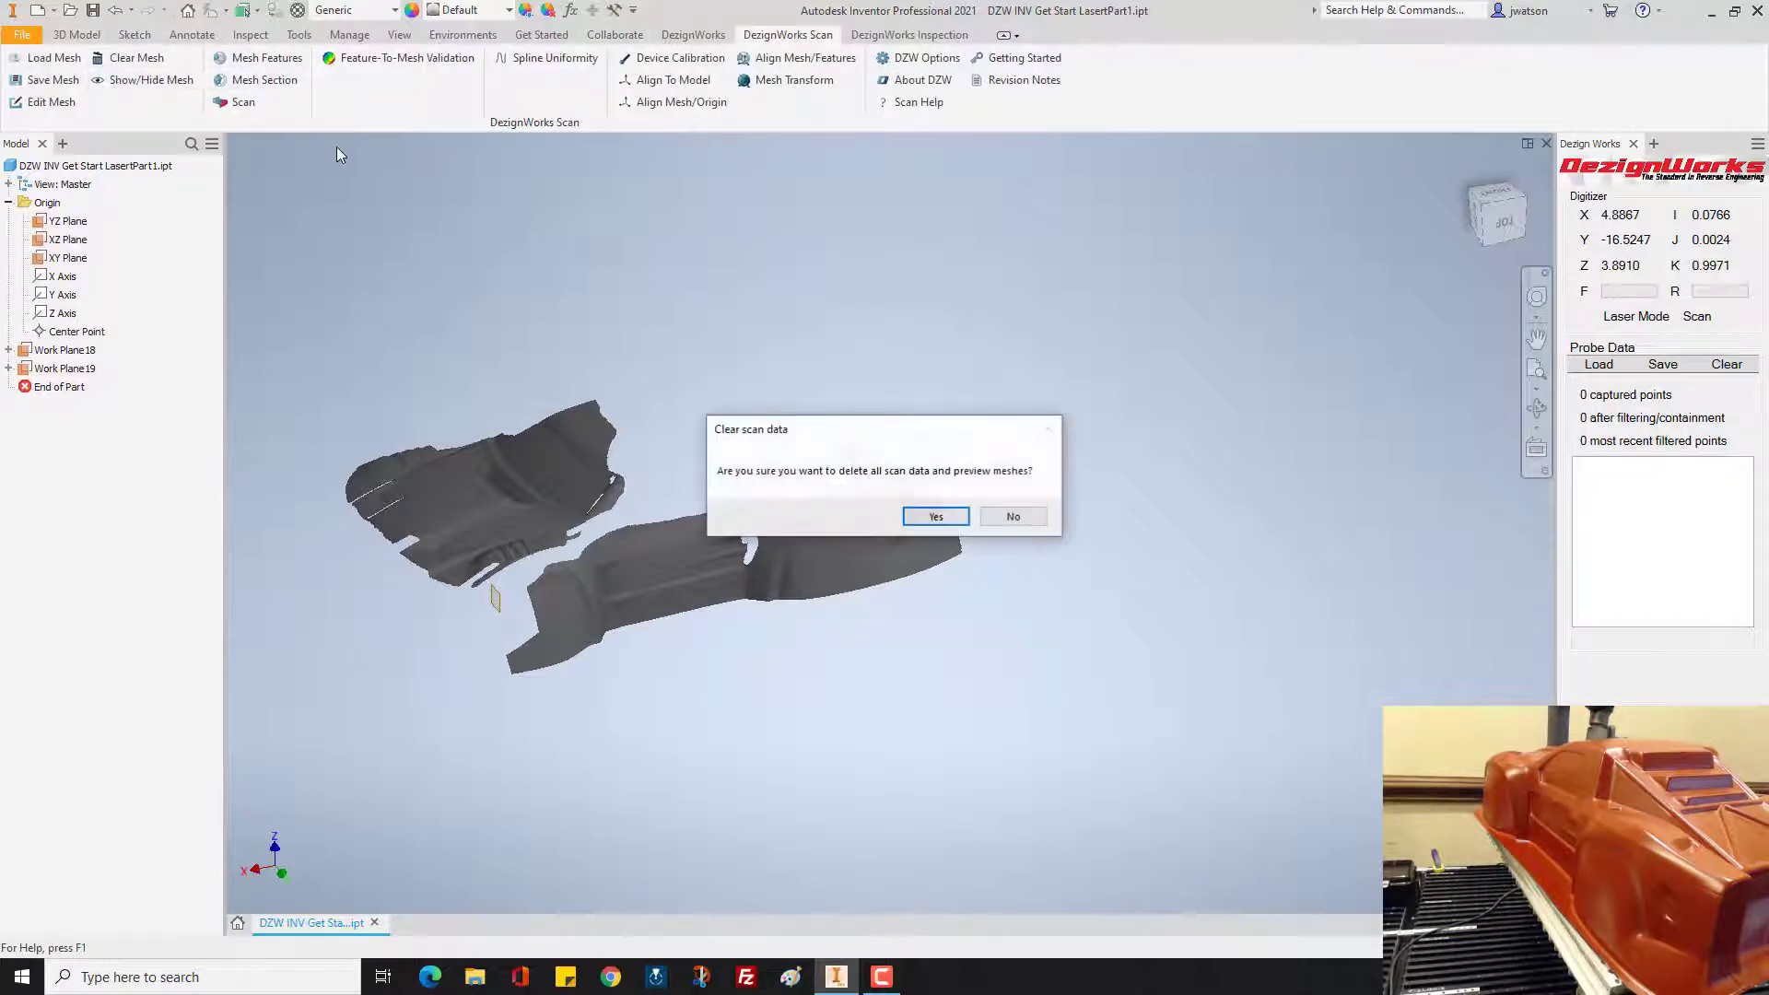
click(928, 515)
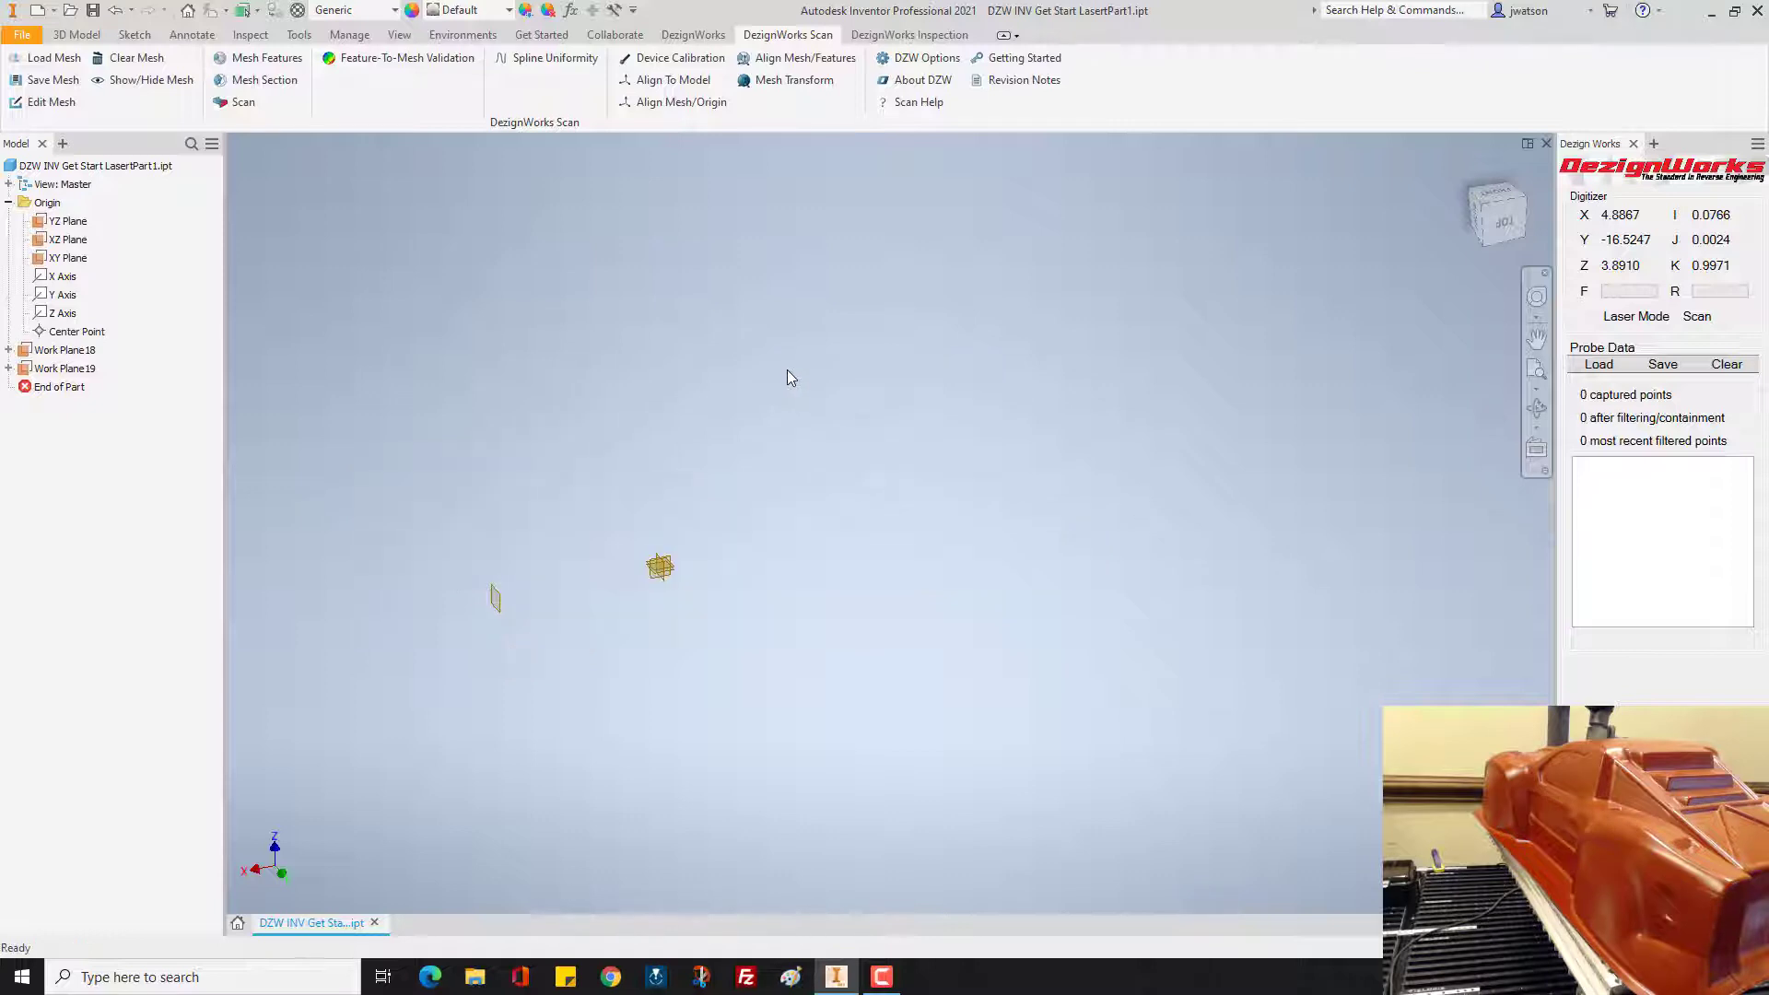
Step: Scan the truck body with the work plane offset from the YZ Plane as clip plane, then end the scan session
click(243, 102)
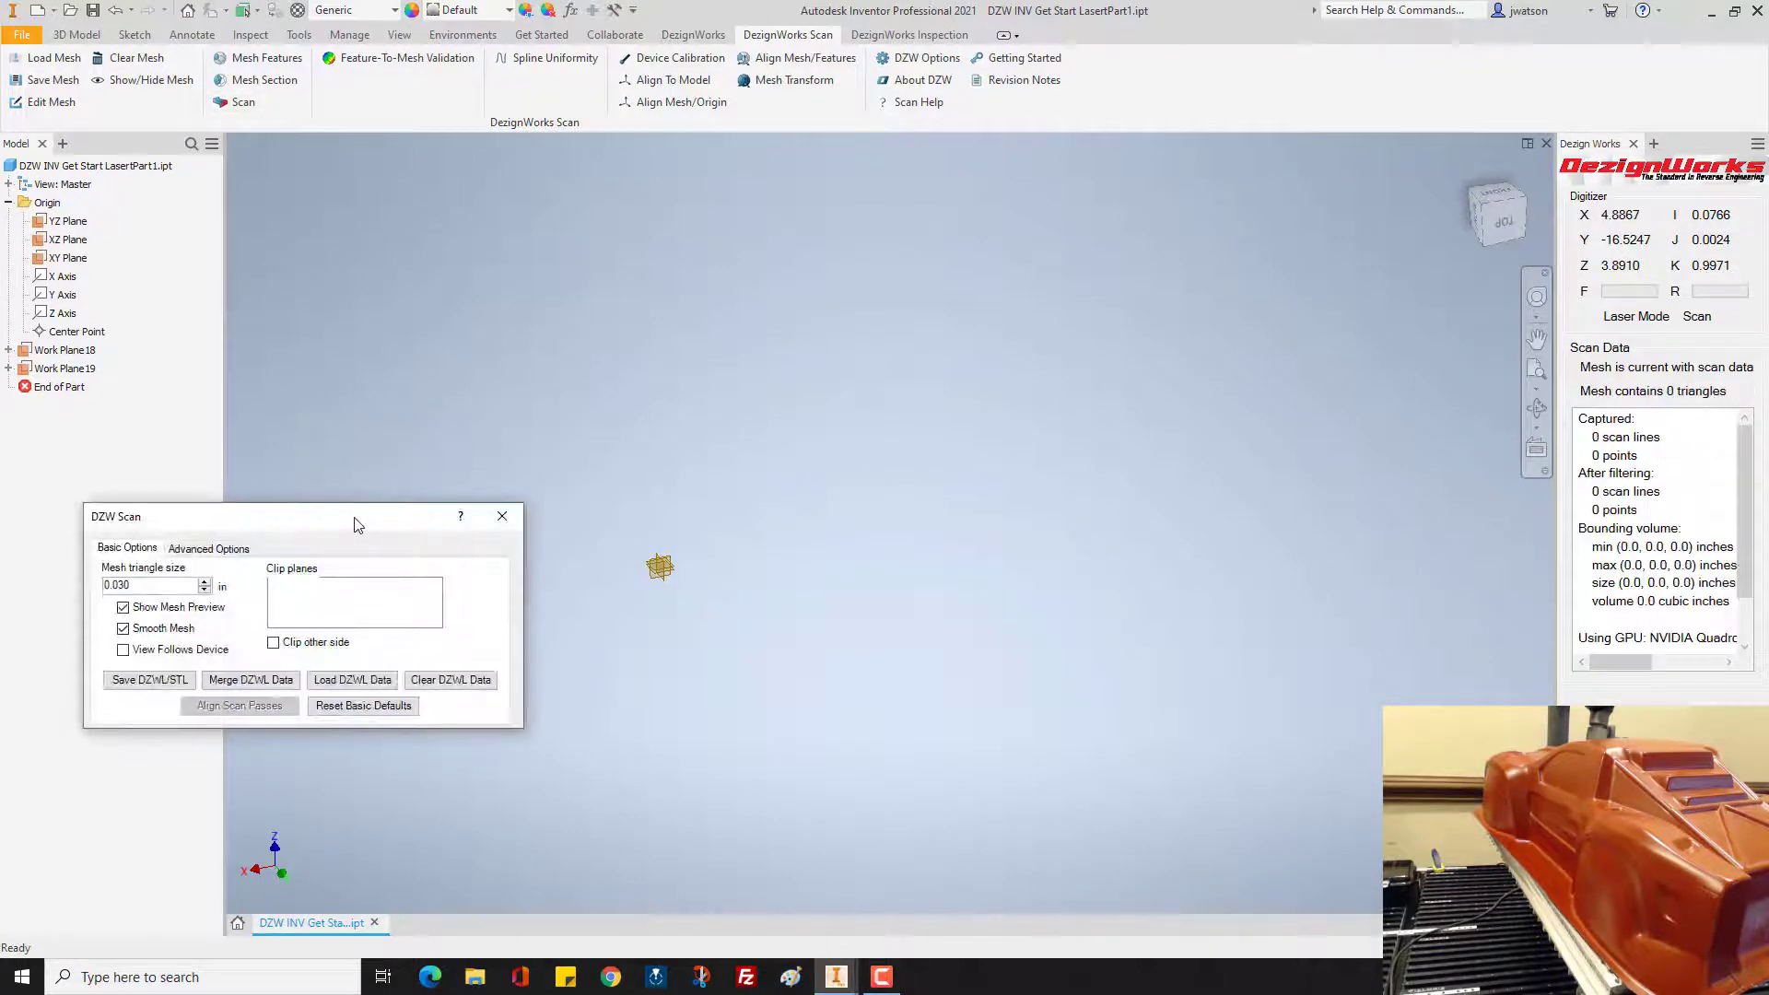
drag(356, 517, 696, 650)
click(494, 603)
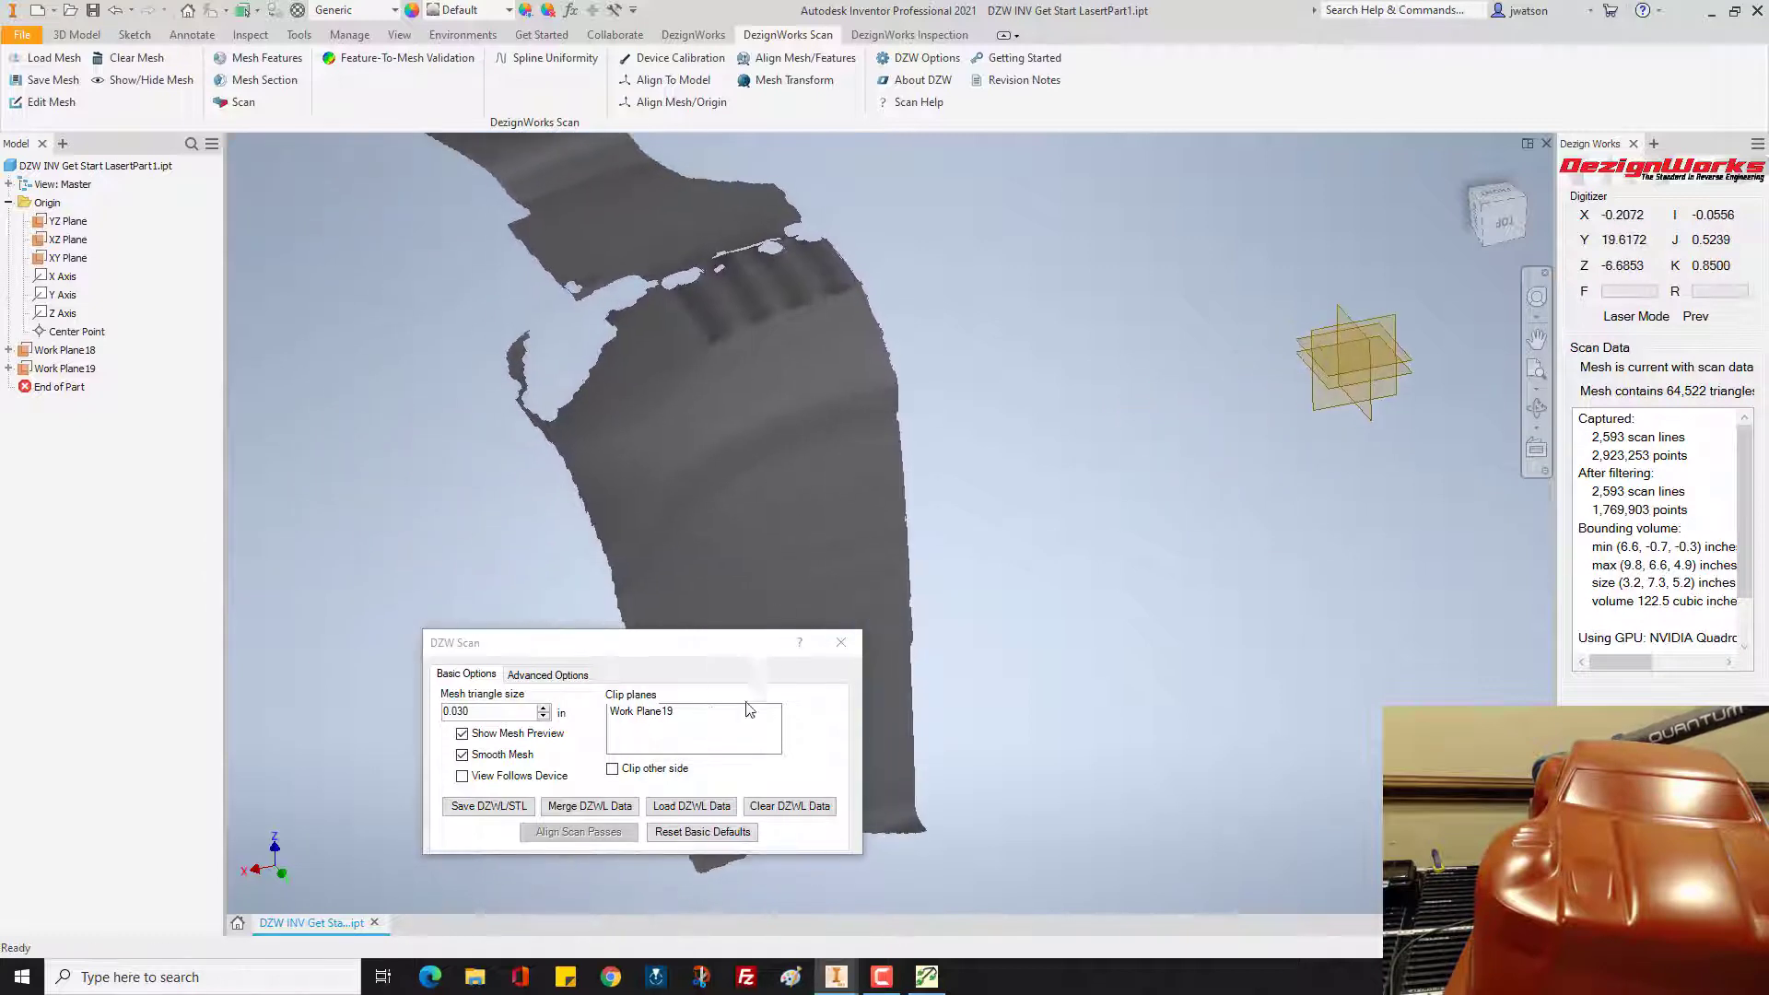
drag(745, 642, 419, 662)
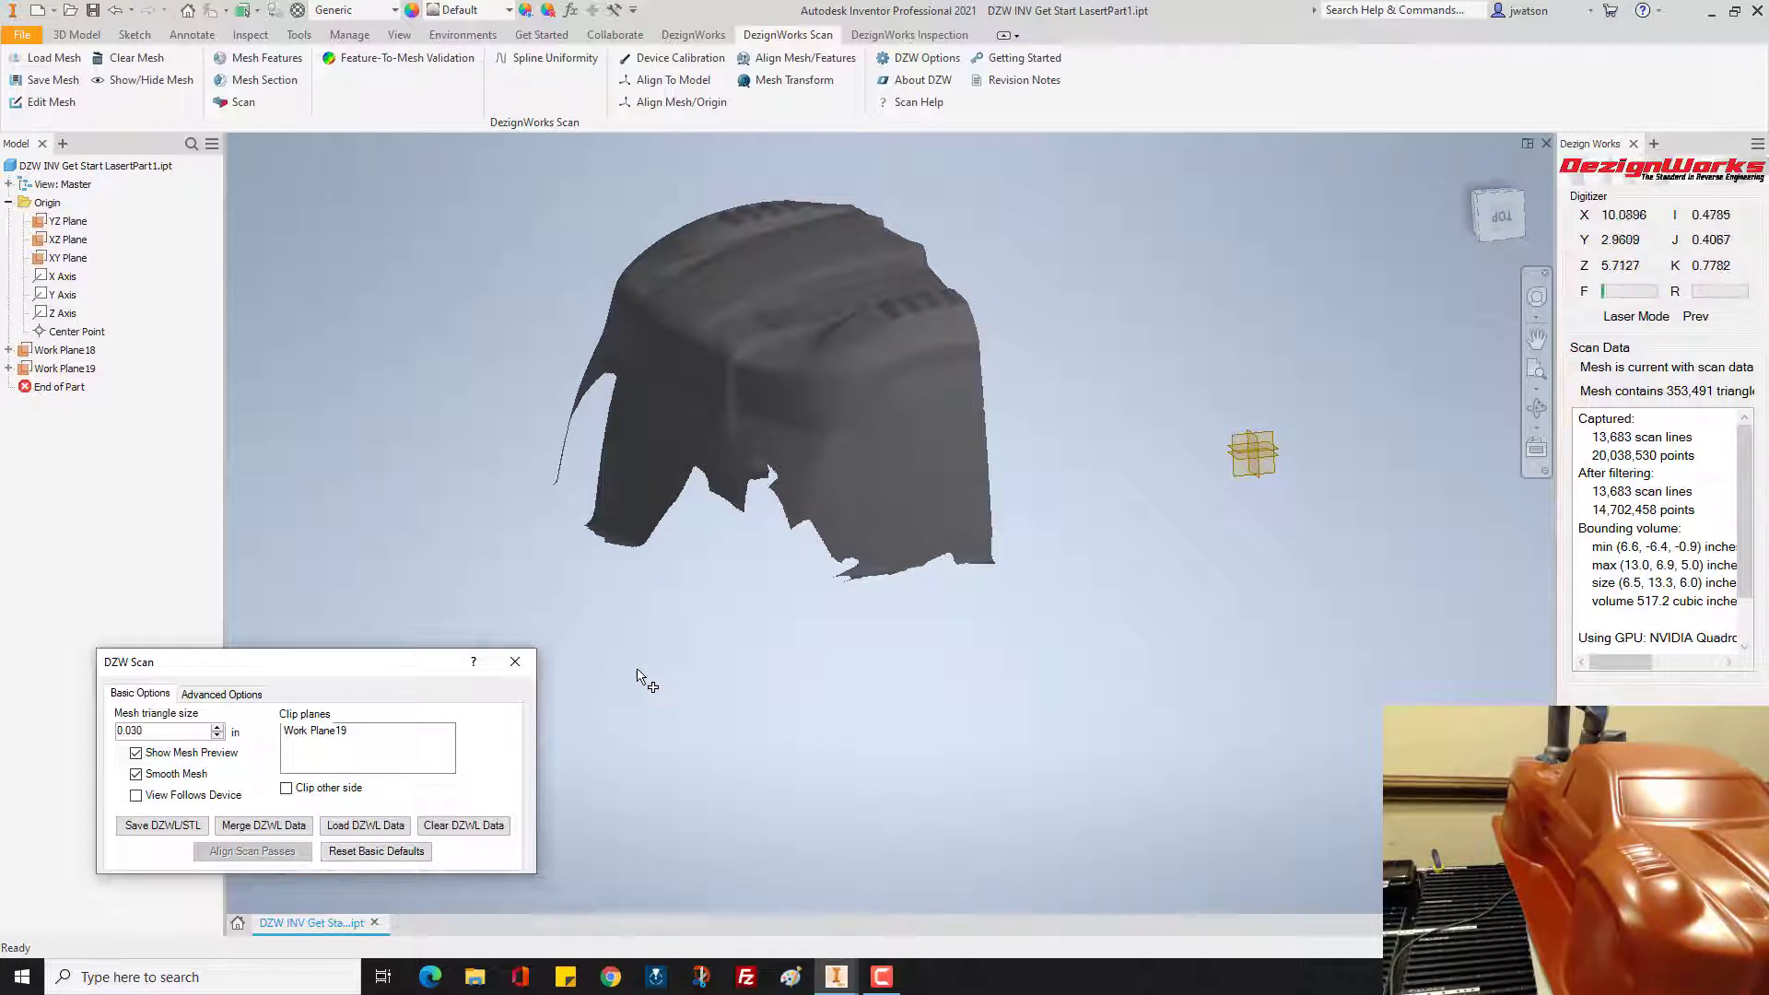
click(519, 665)
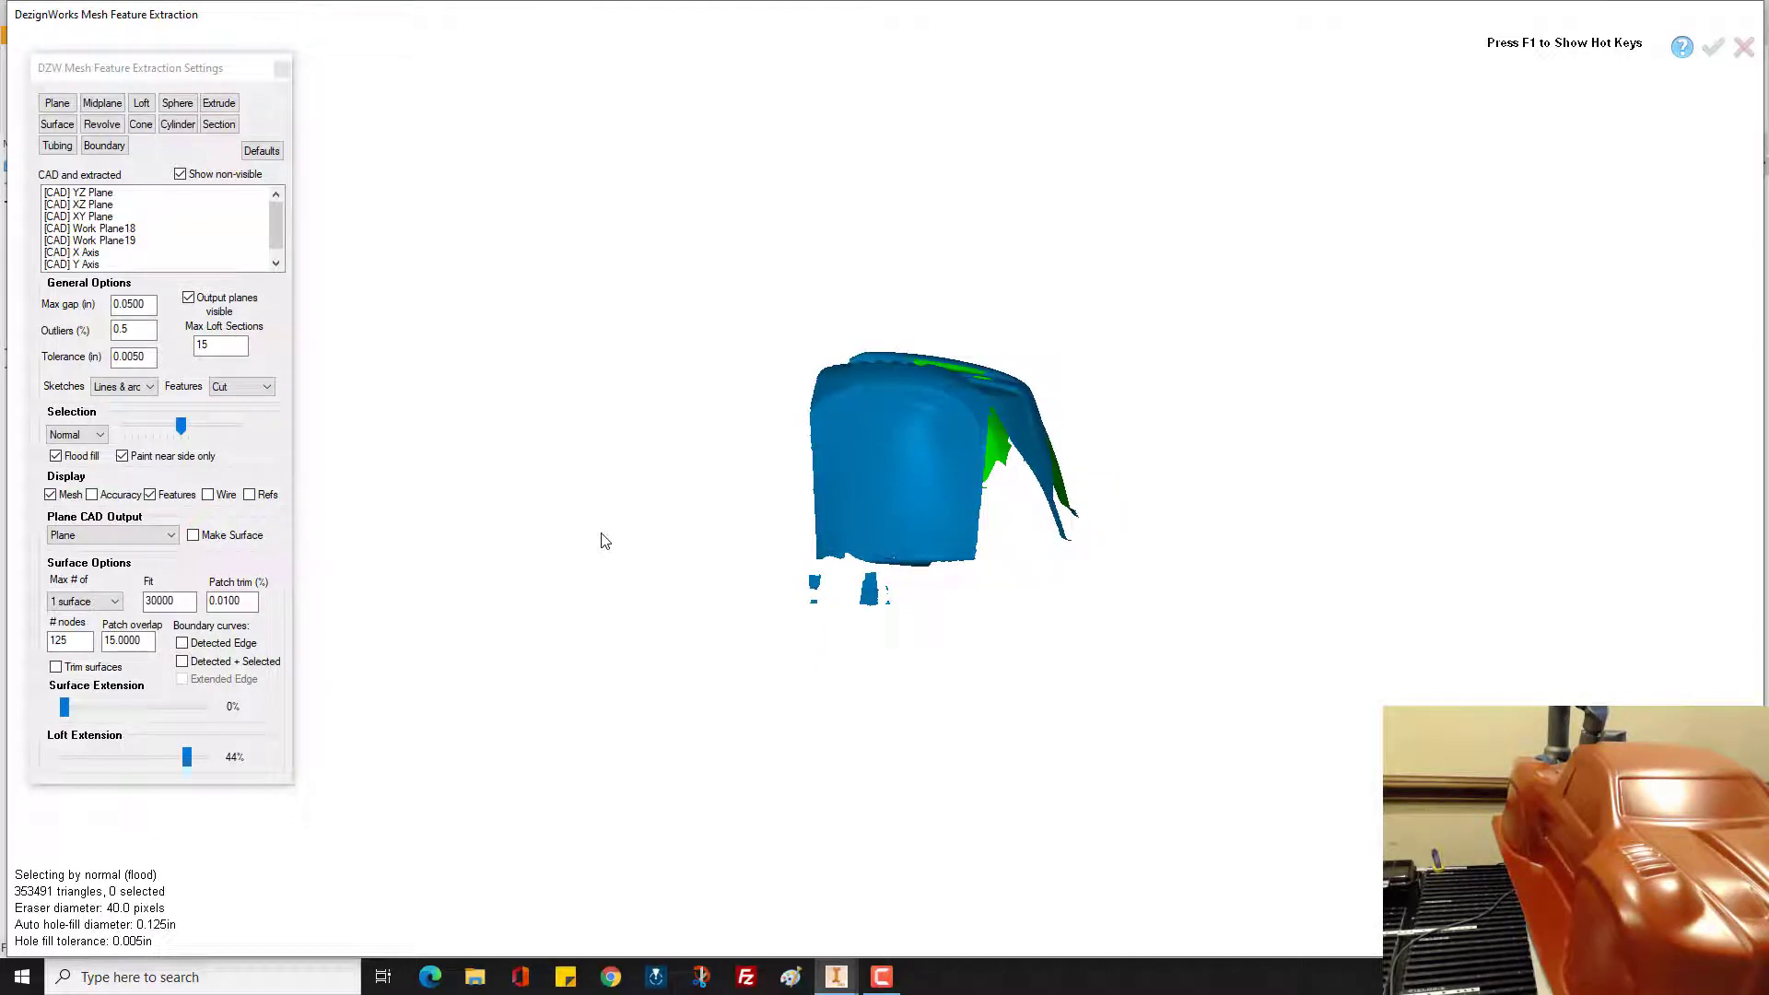
Step: In mesh feature extraction, show the hot keys and set the selection to a Front/back brush 320 pixels in diameter
key(F1)
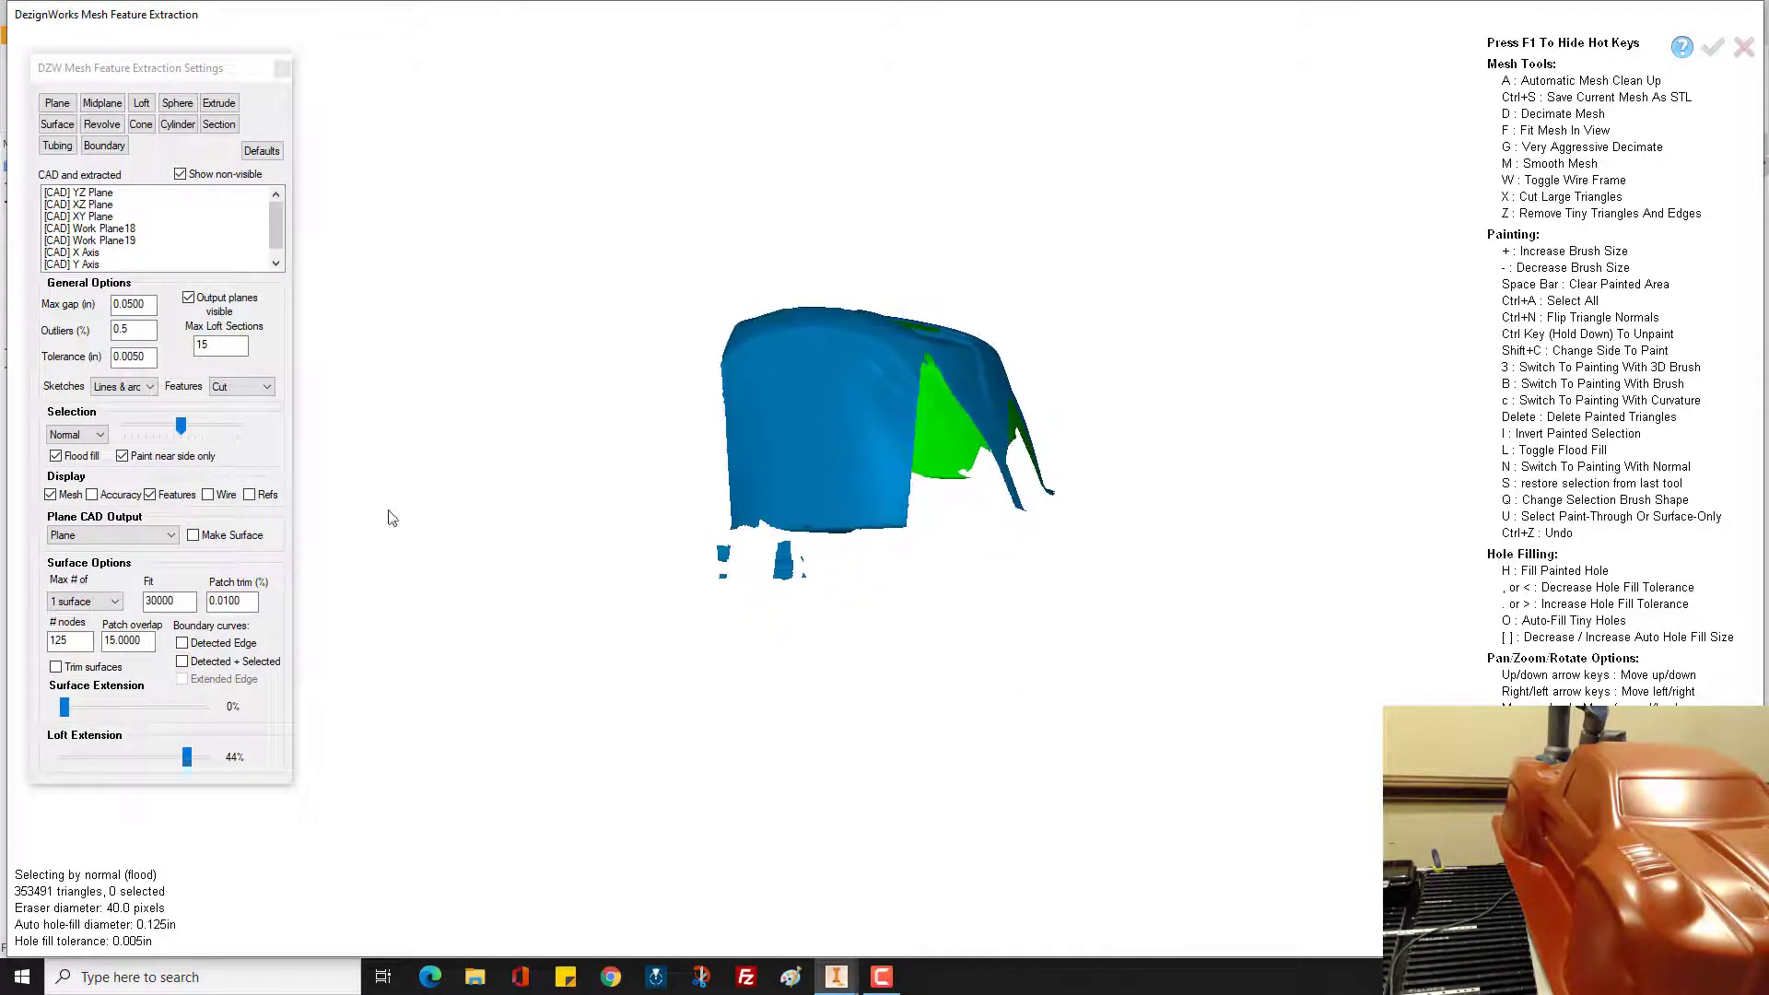
click(96, 436)
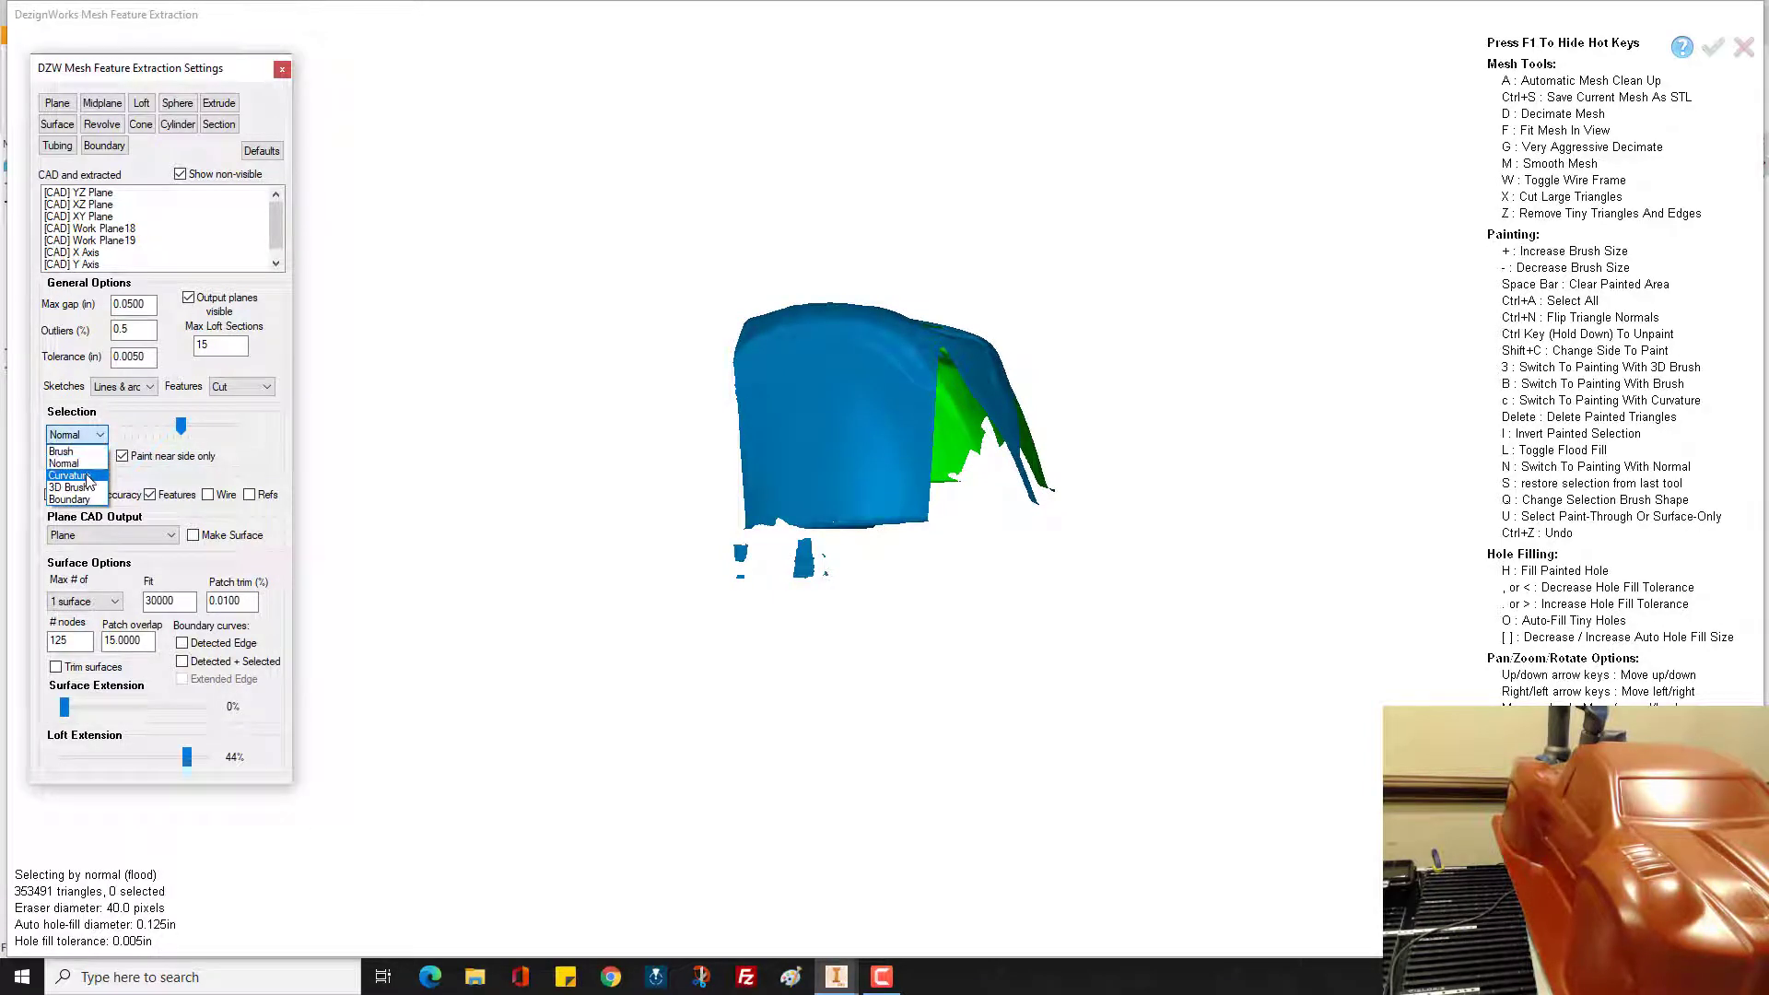
click(86, 452)
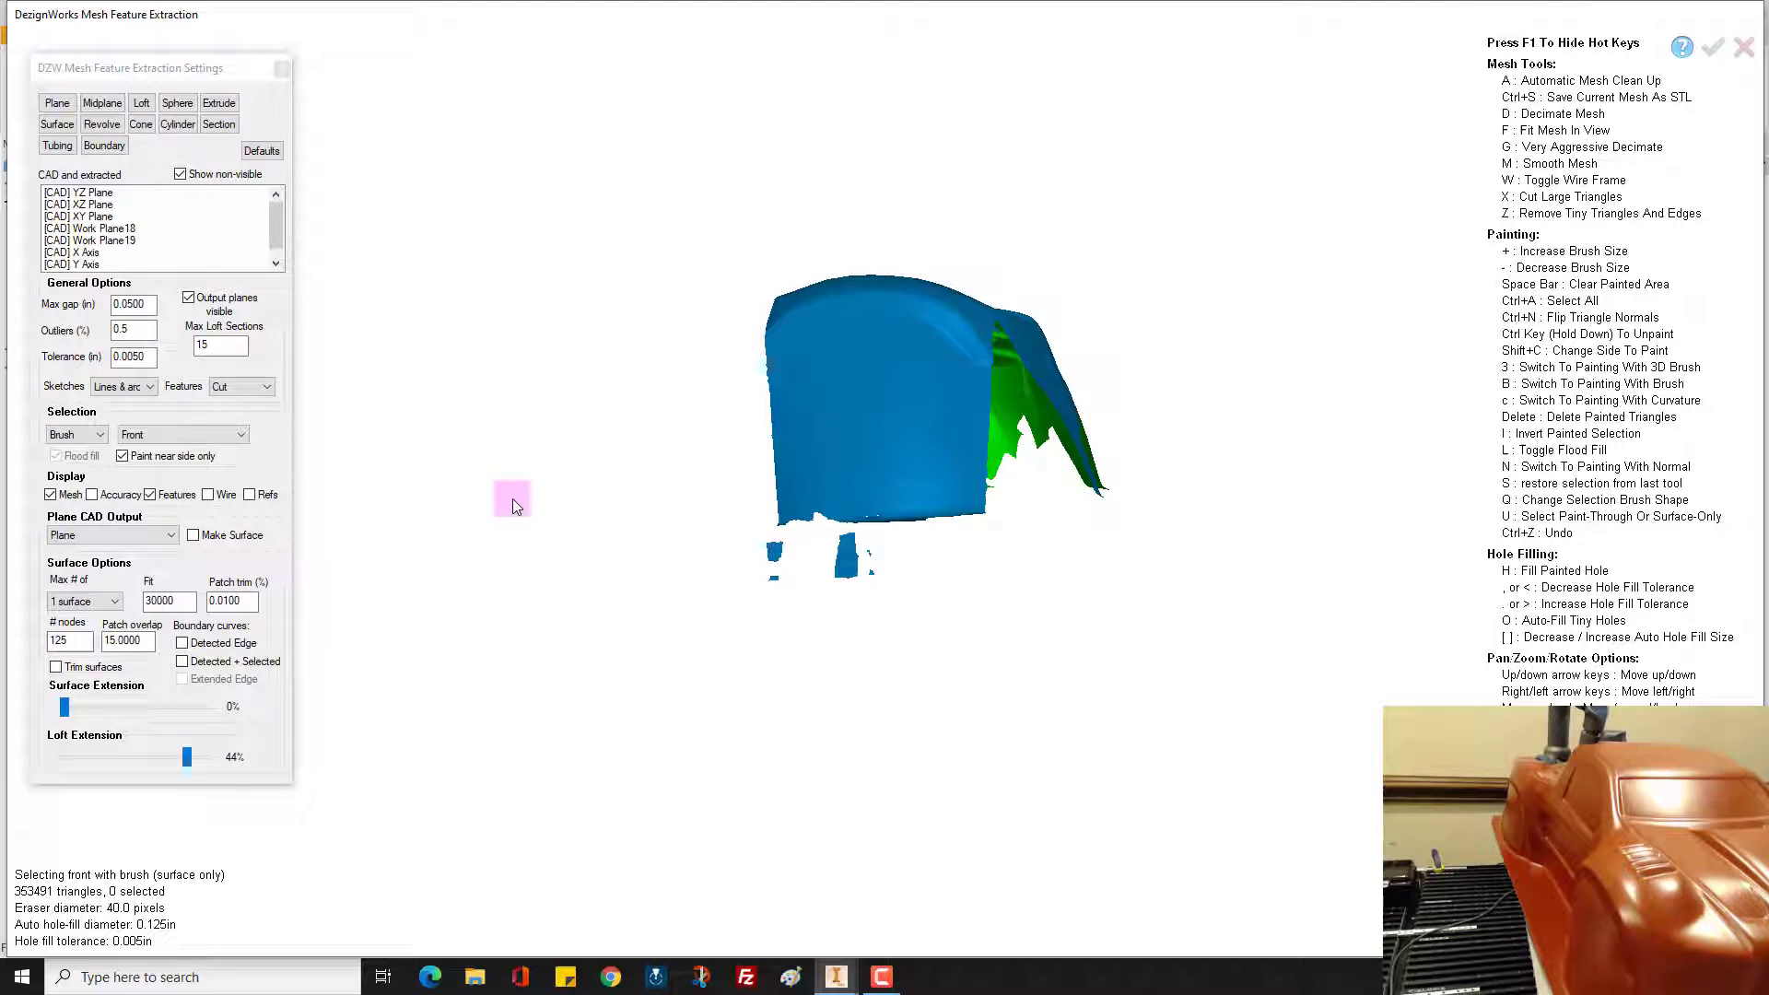
key(plus)
key(plus)
key(plus)
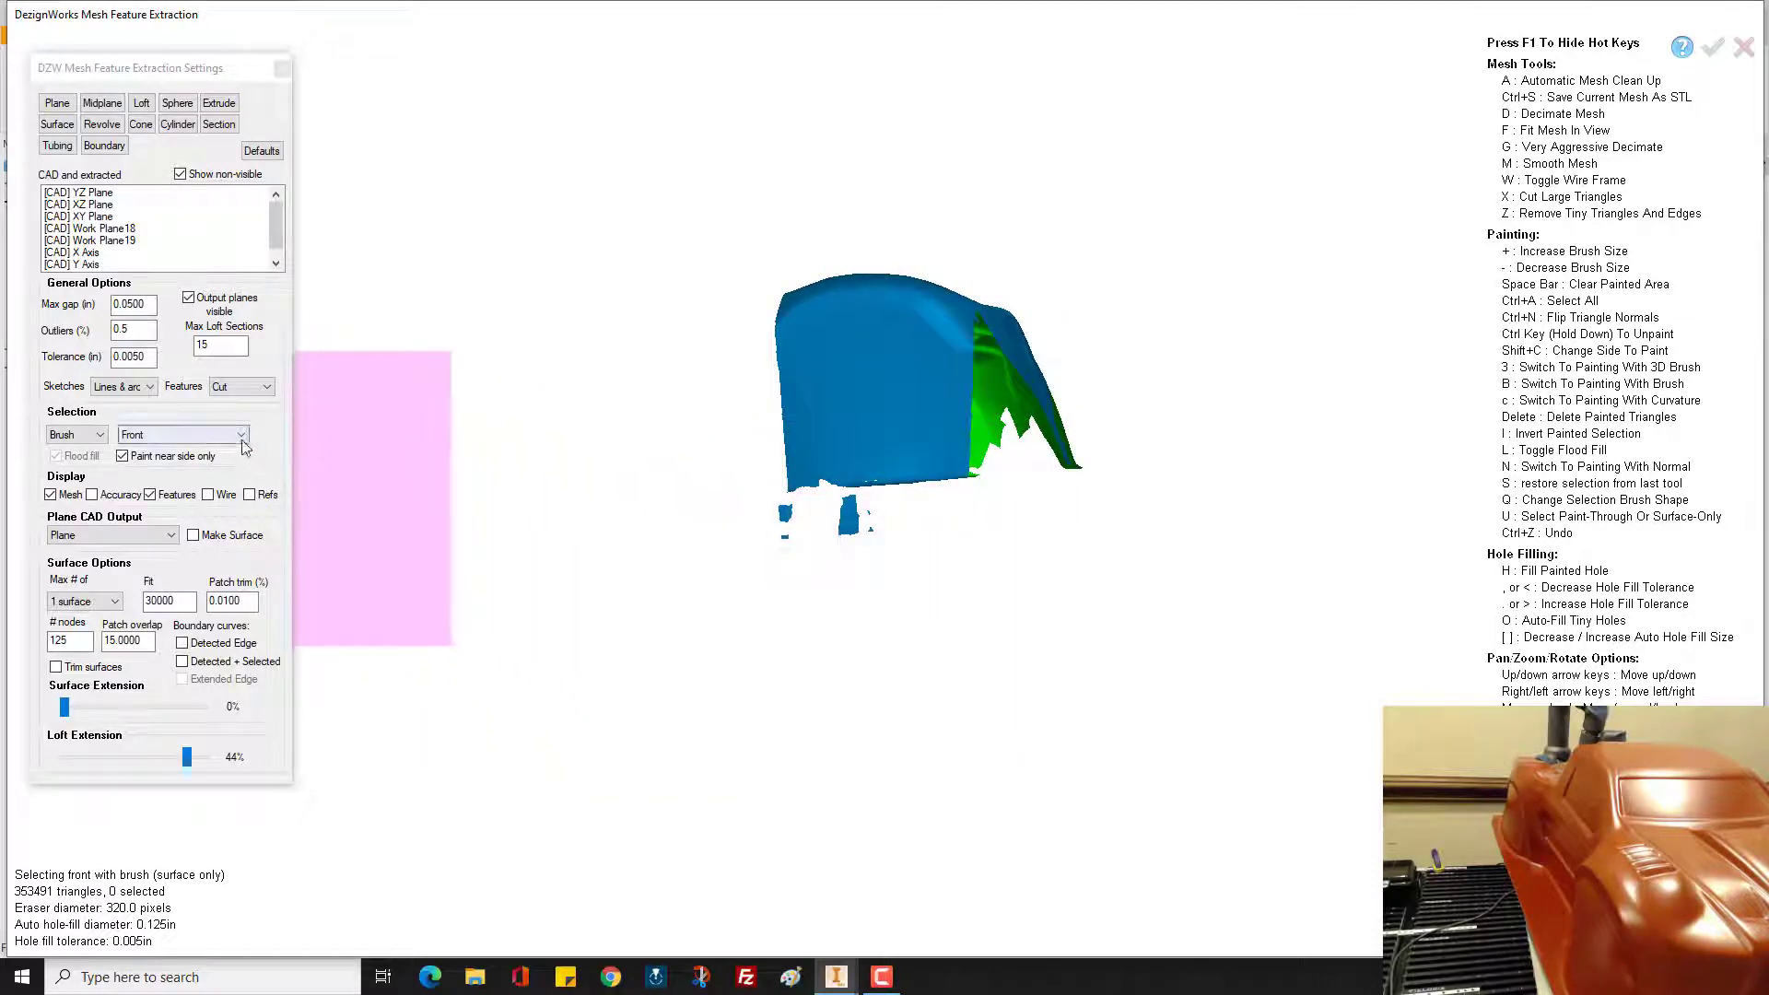
click(242, 435)
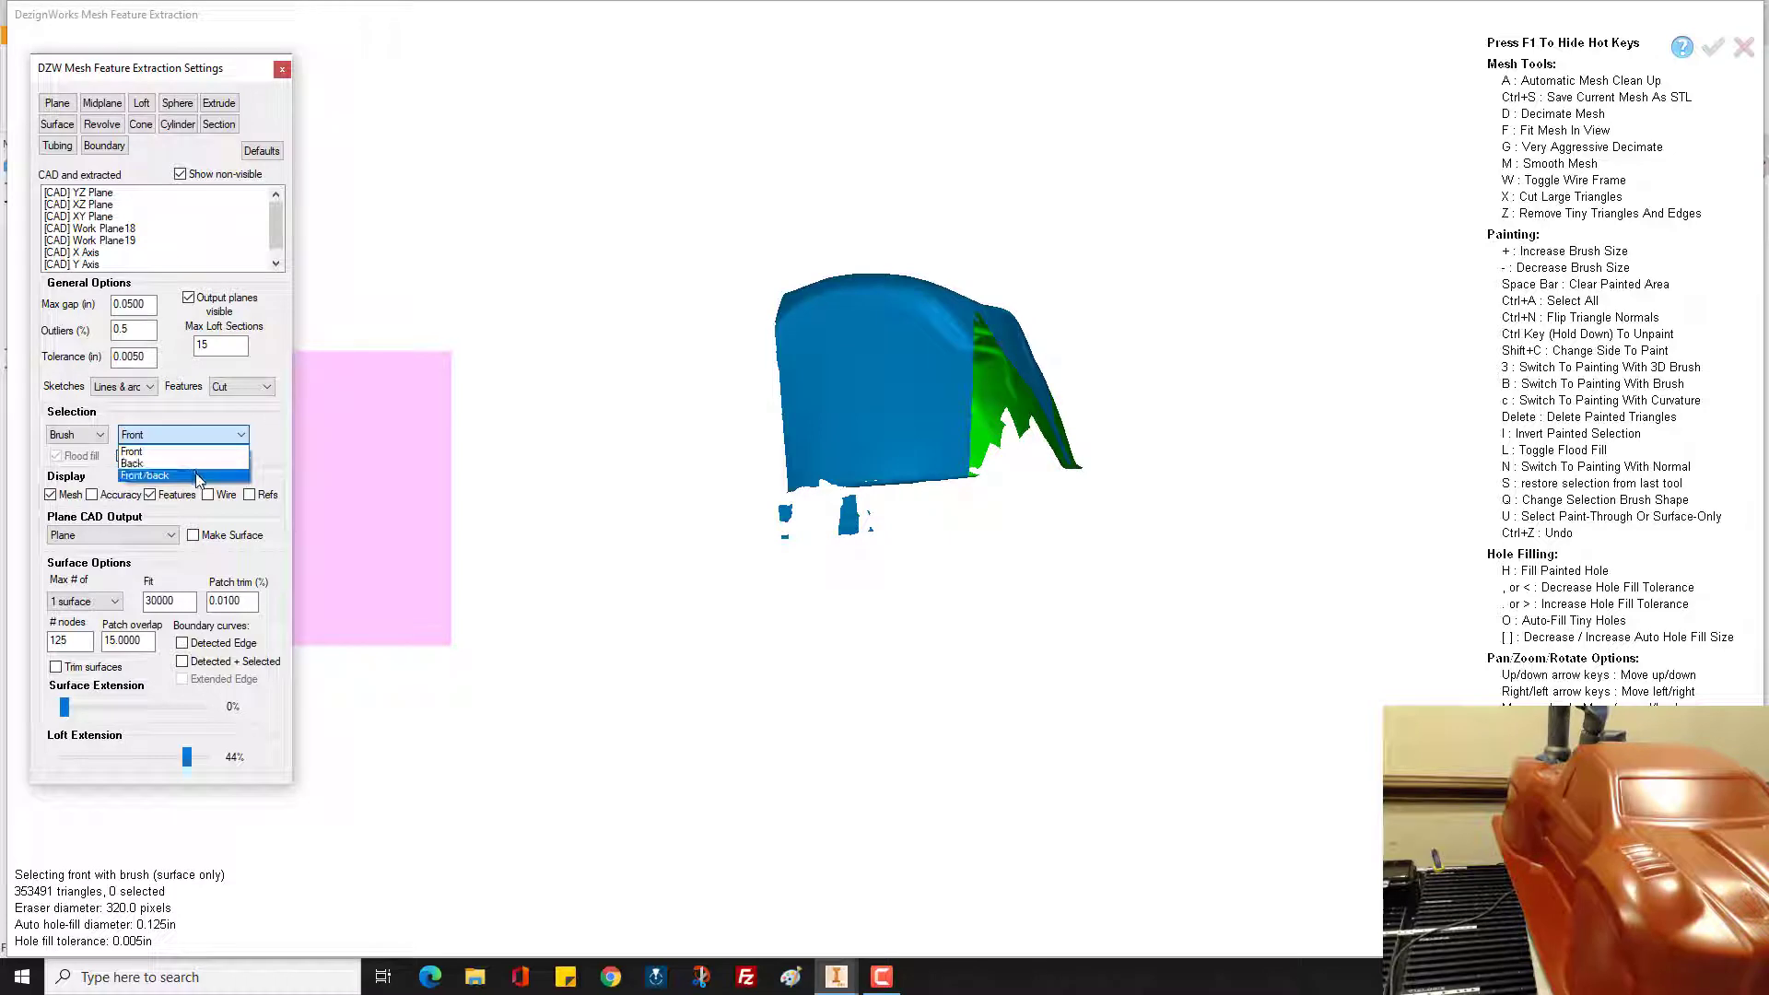
click(199, 475)
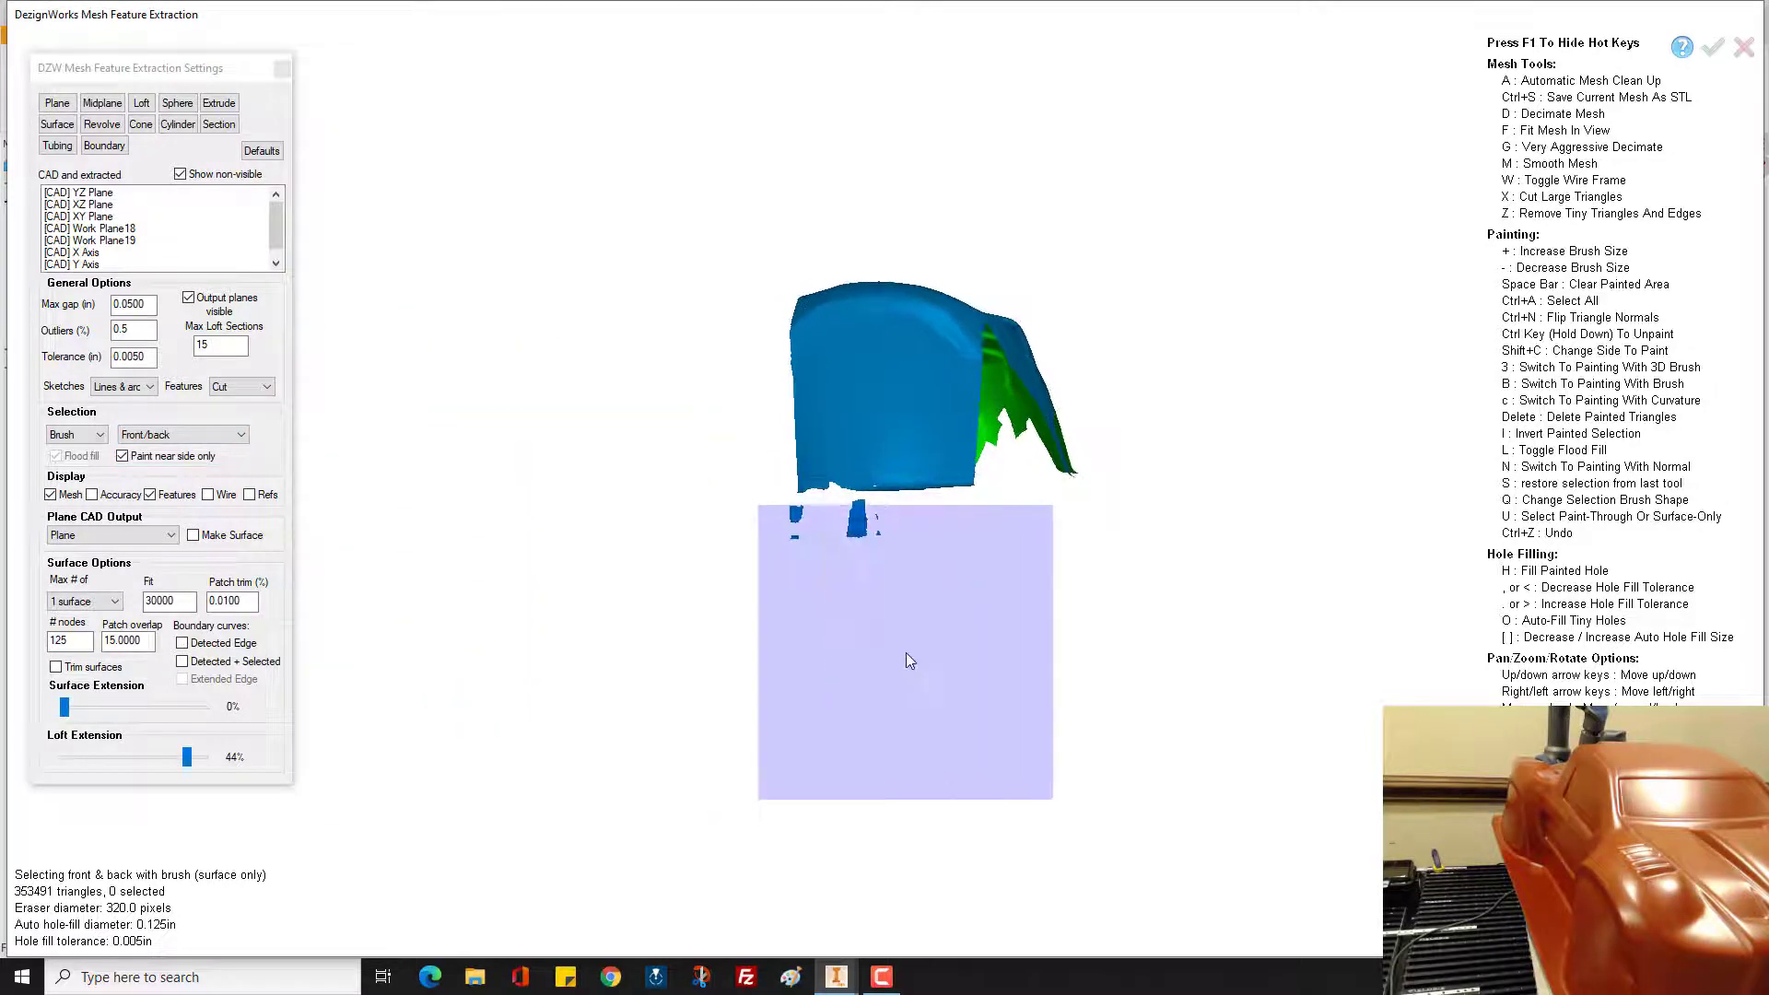
Step: Delete the mesh strip and loose fragments along the truck body's lower edge and accept the edited mesh
click(915, 590)
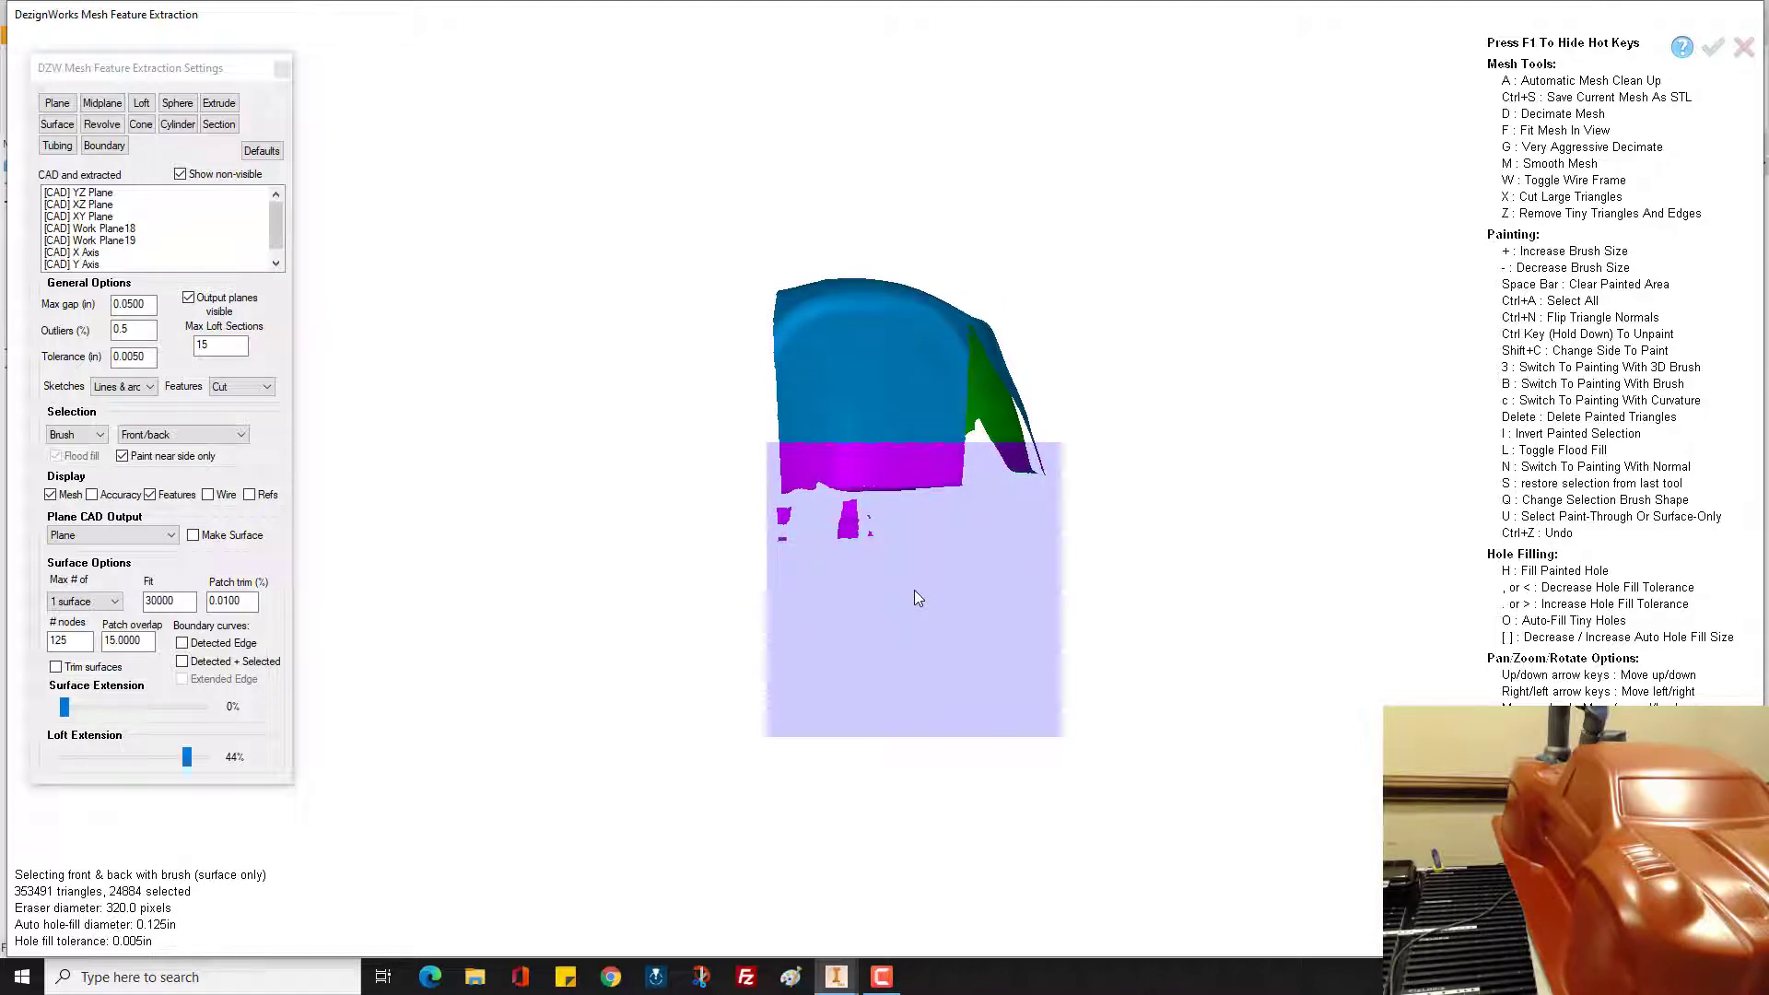
key(Delete)
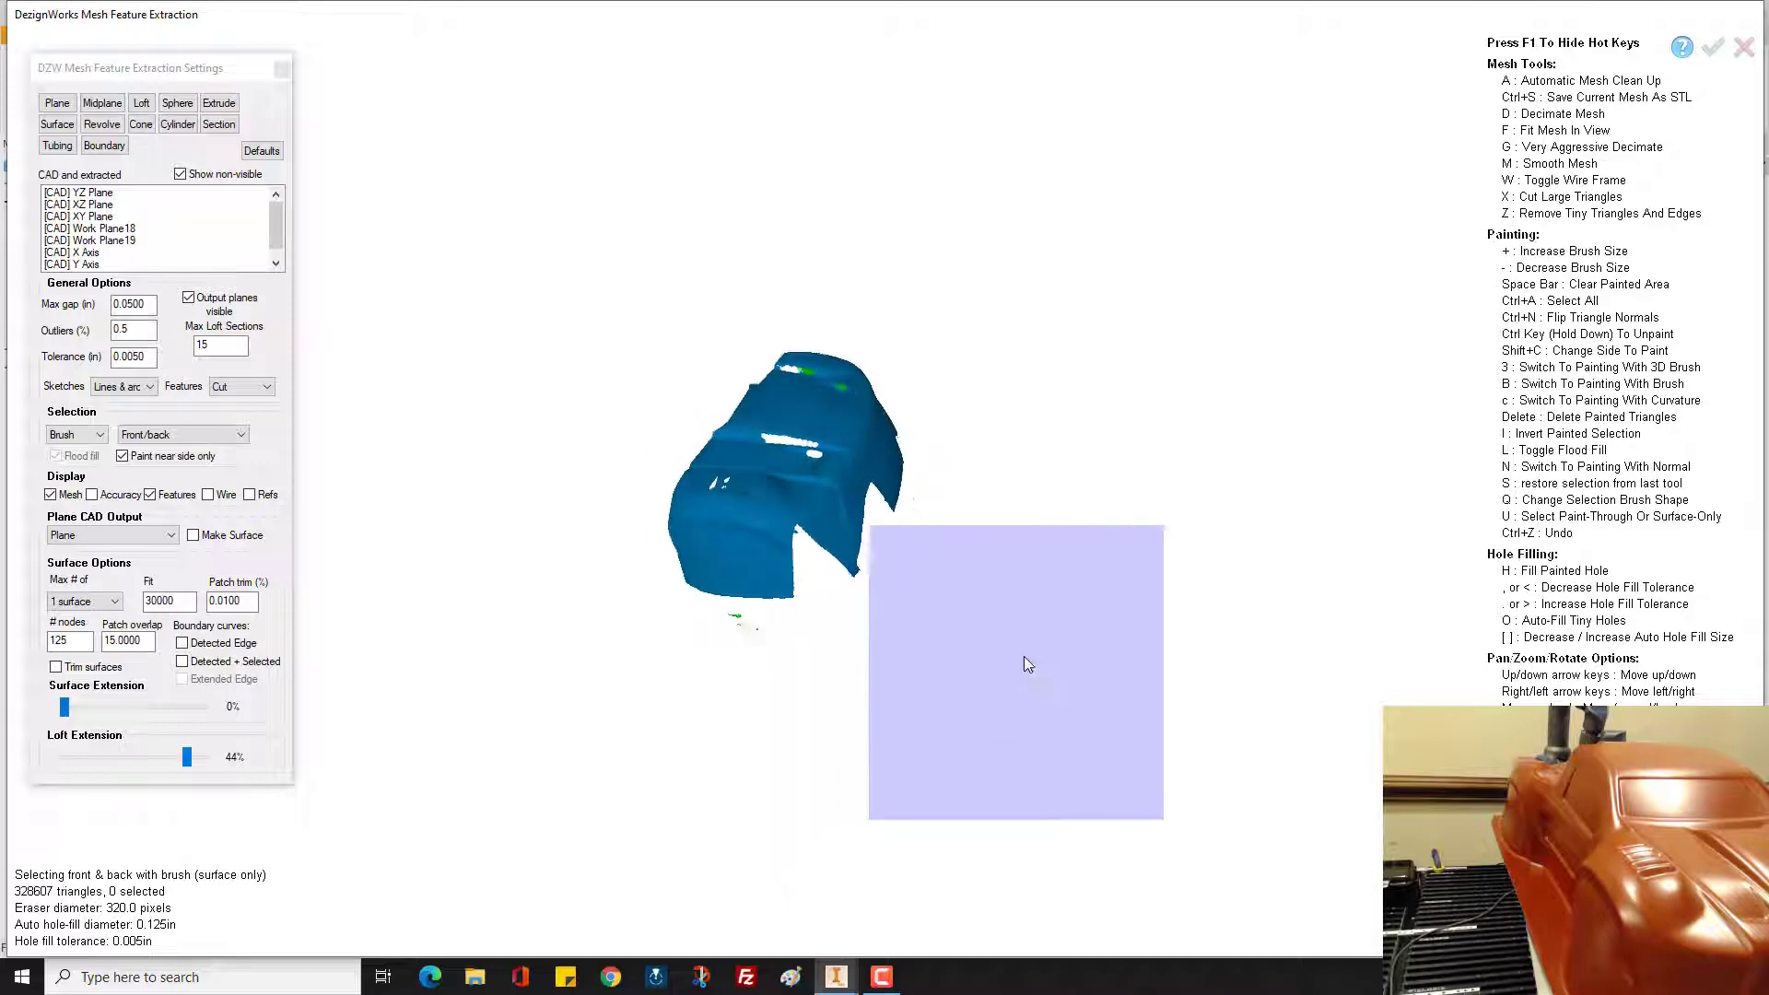
click(1711, 51)
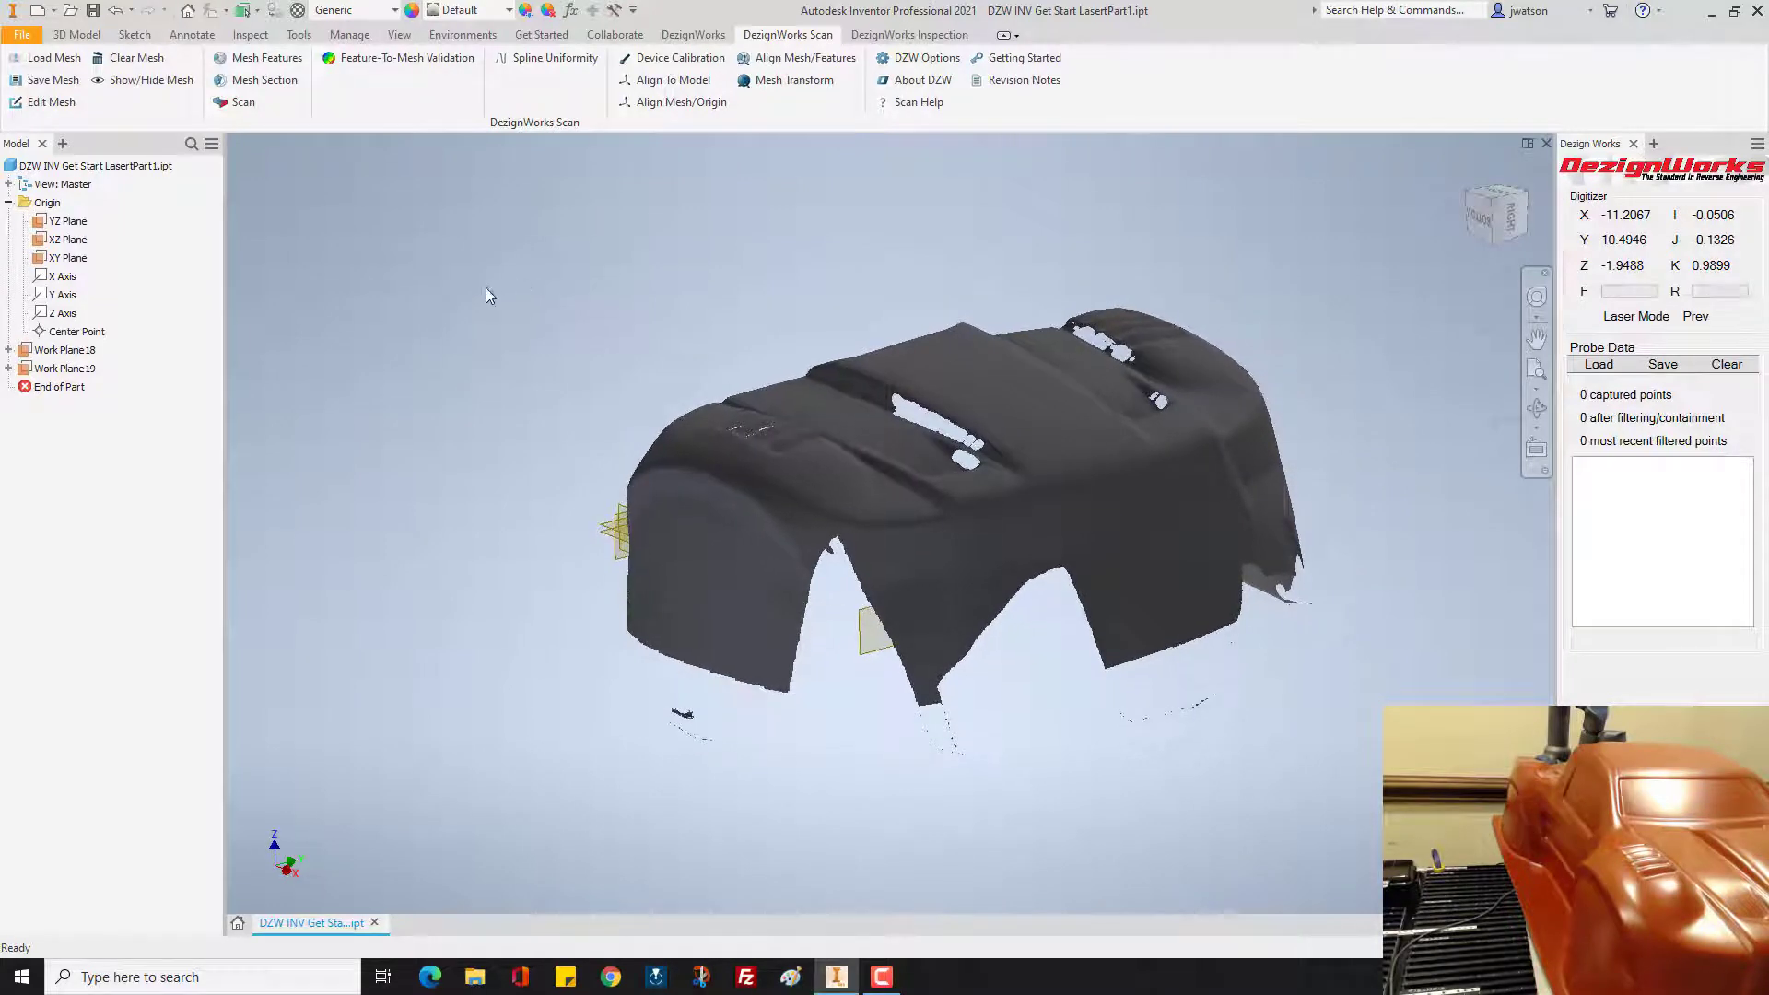
Step: Open the mesh for editing, show the hot keys, and set a square paint-through brush 160 pixels in diameter
click(51, 103)
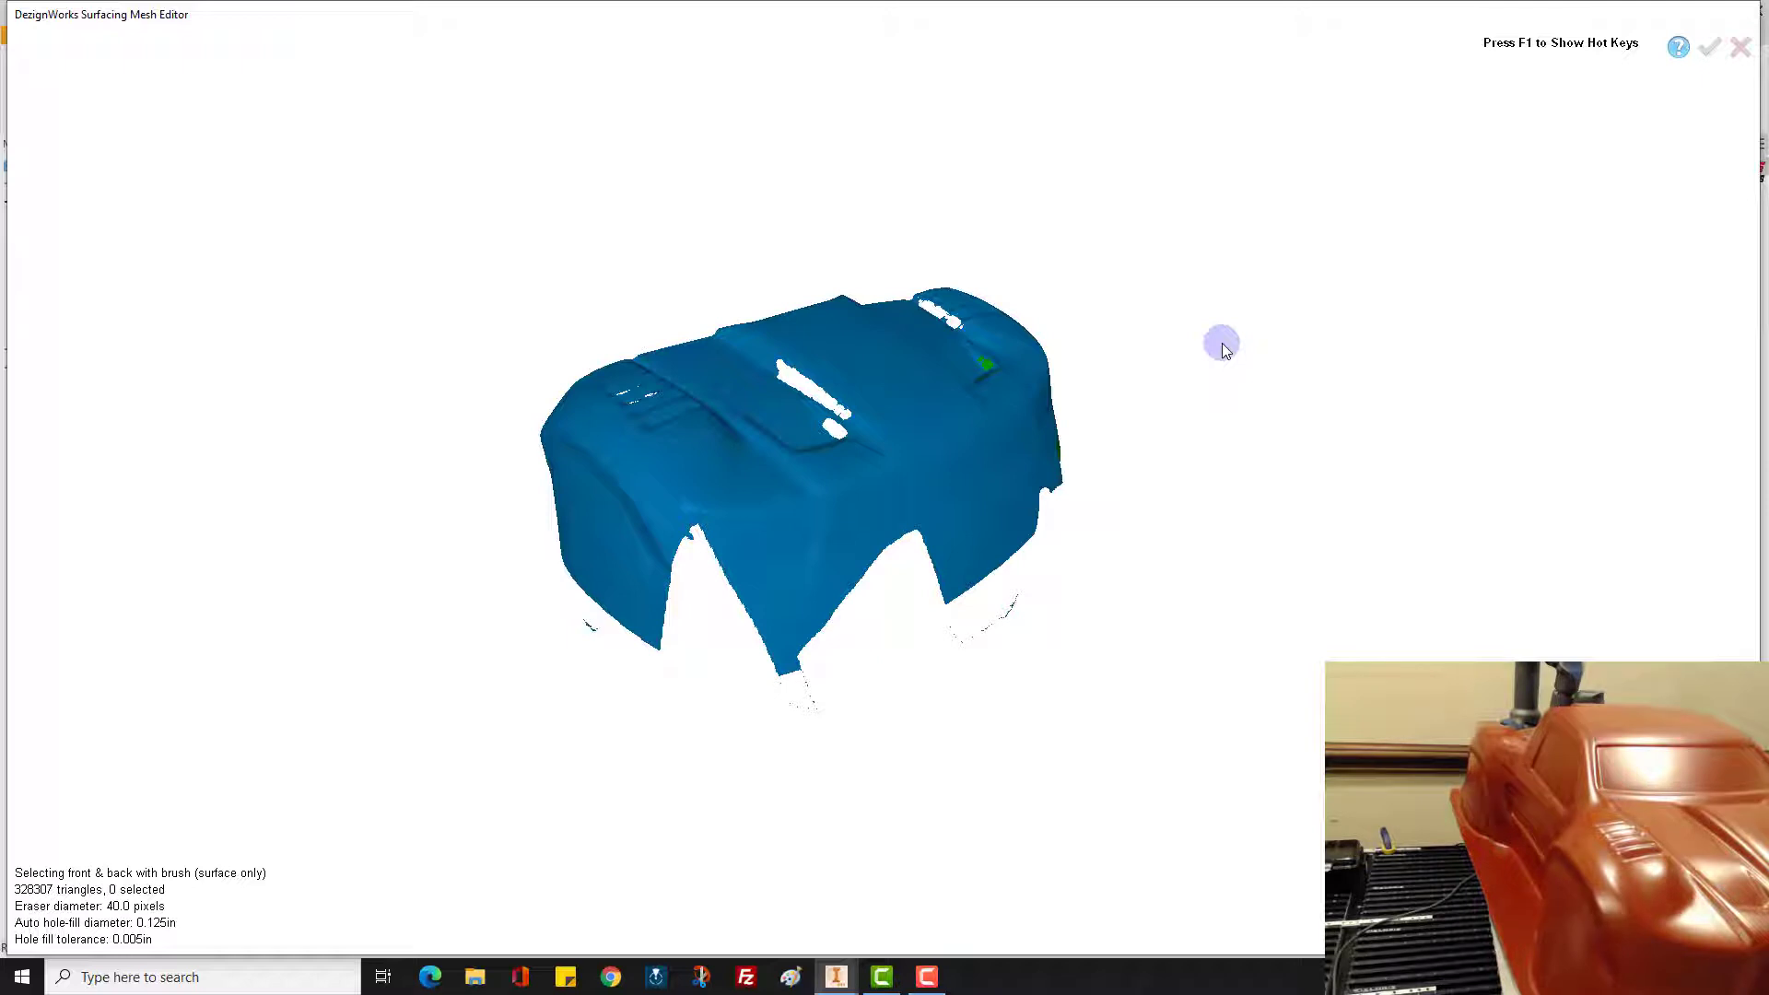
key(F1)
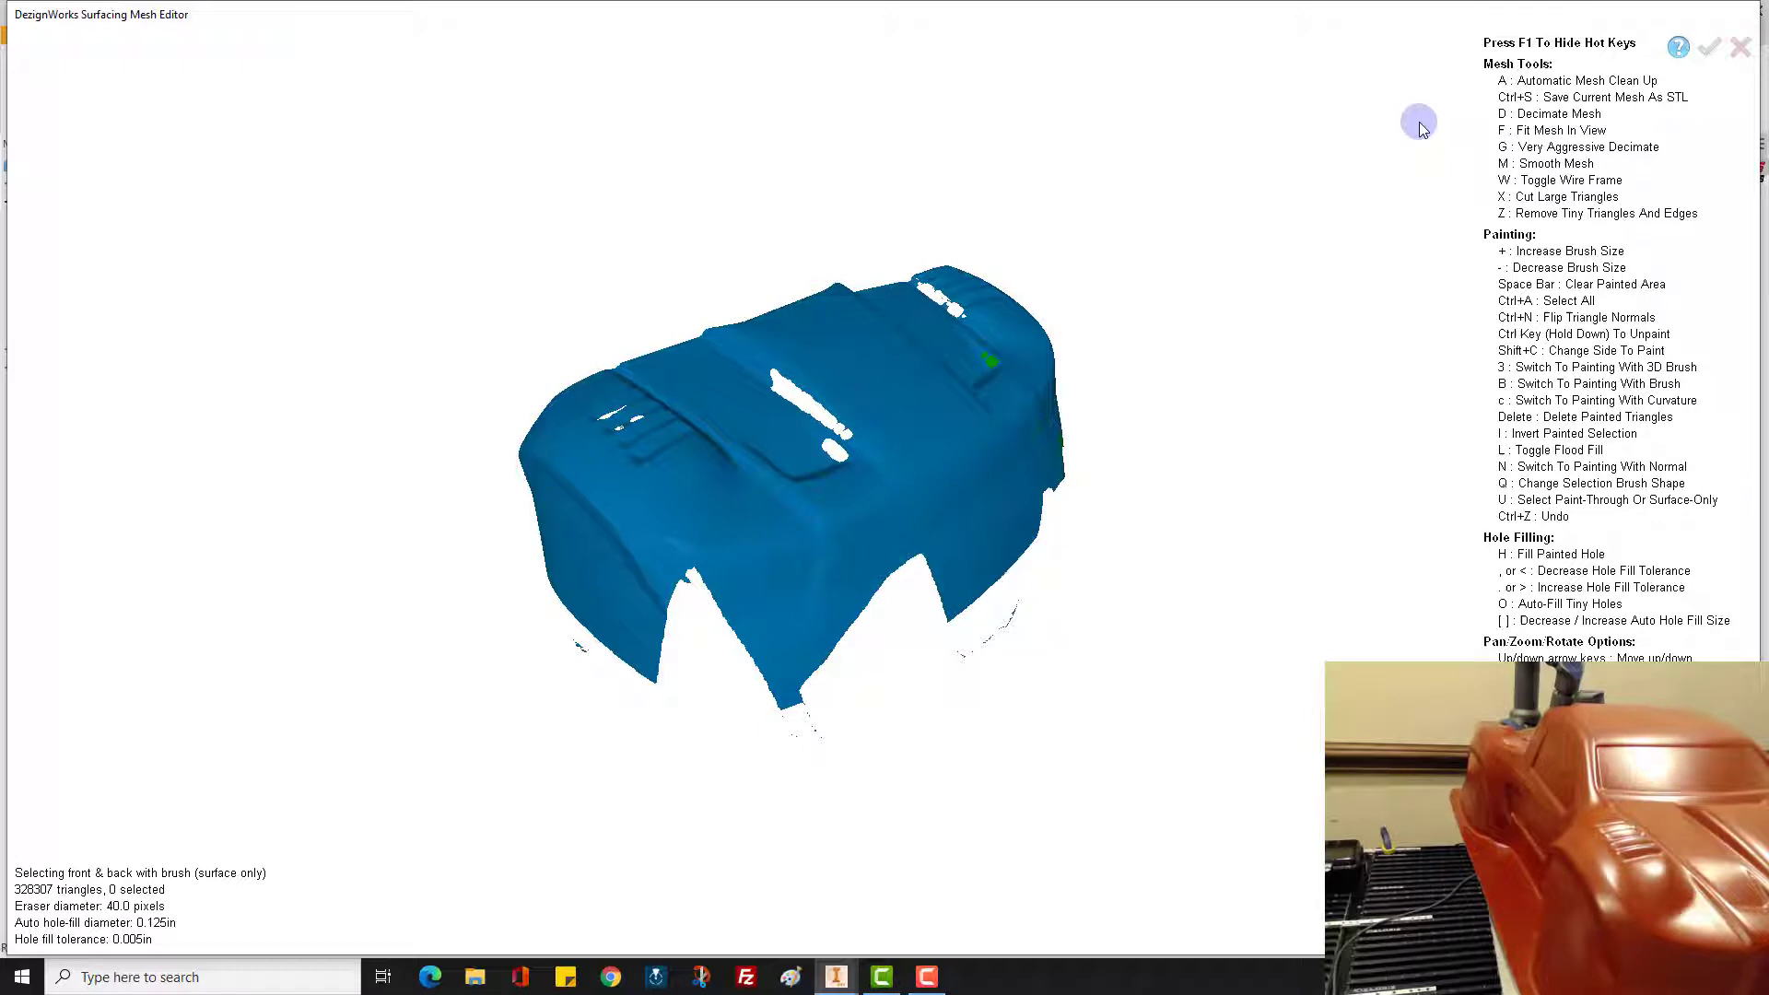
mouse_move(1419, 122)
middle_down()
mouse_move(1464, 138)
mouse_move(1406, 131)
mouse_move(1283, 369)
middle_up()
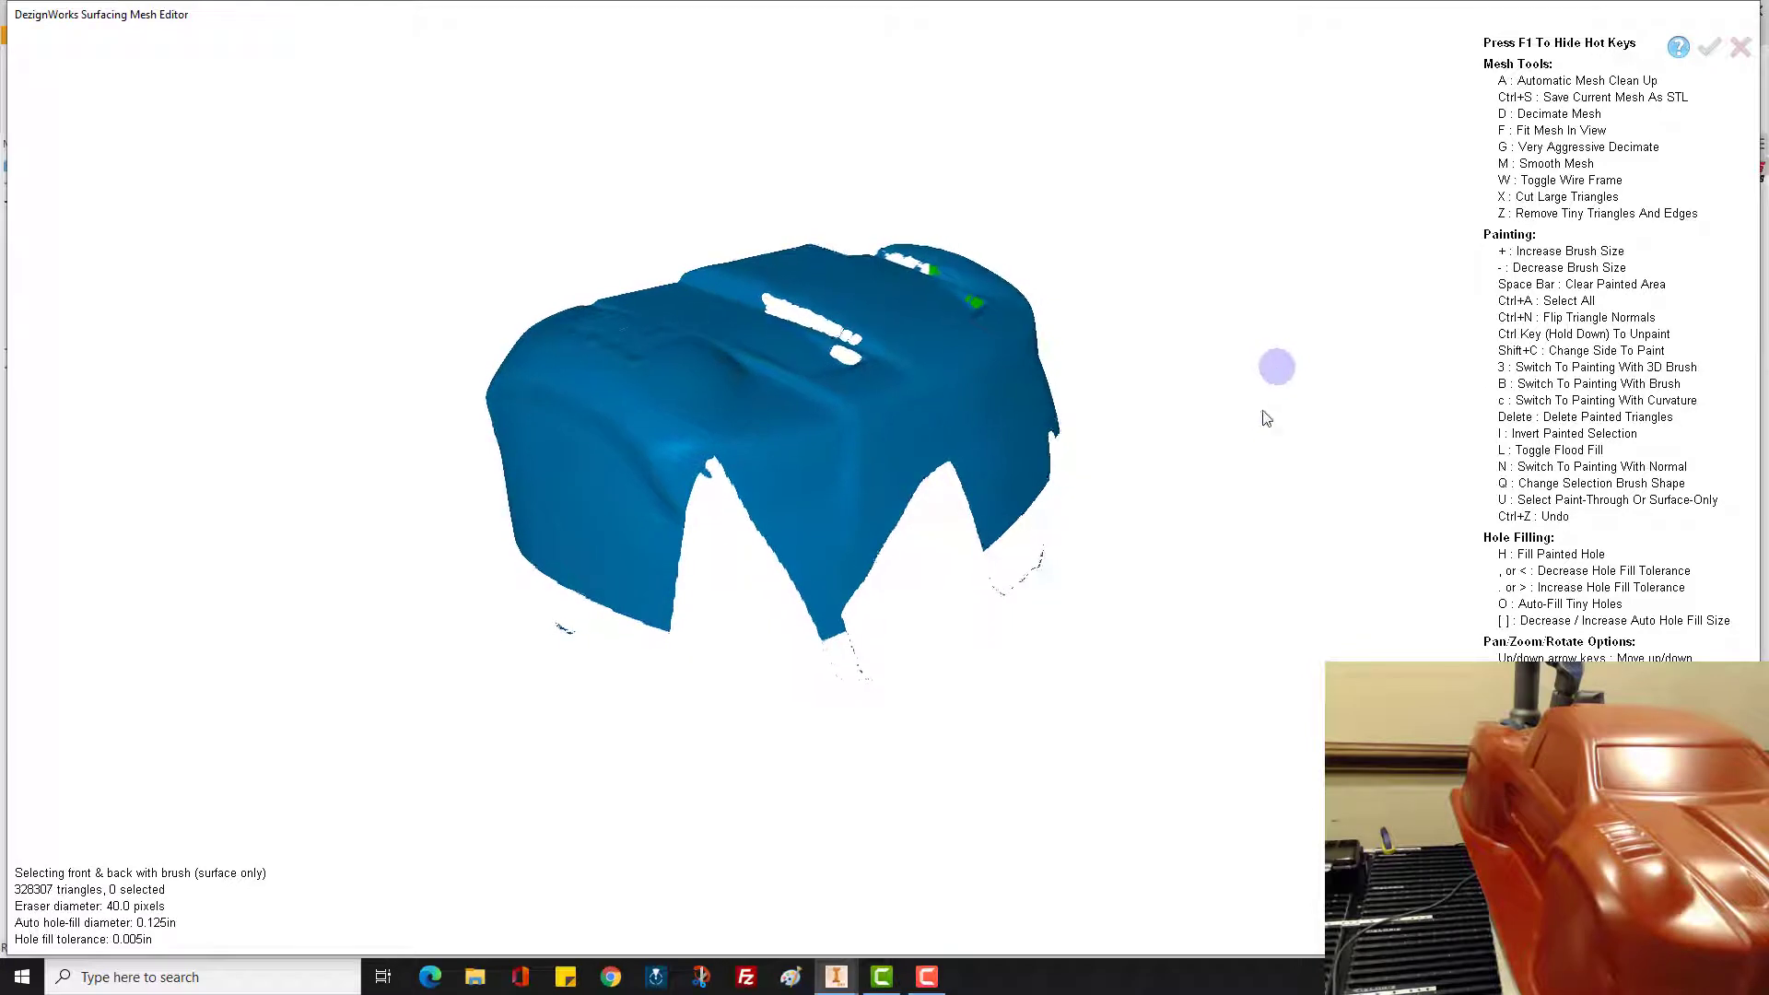
middle_drag(1241, 454, 1195, 467)
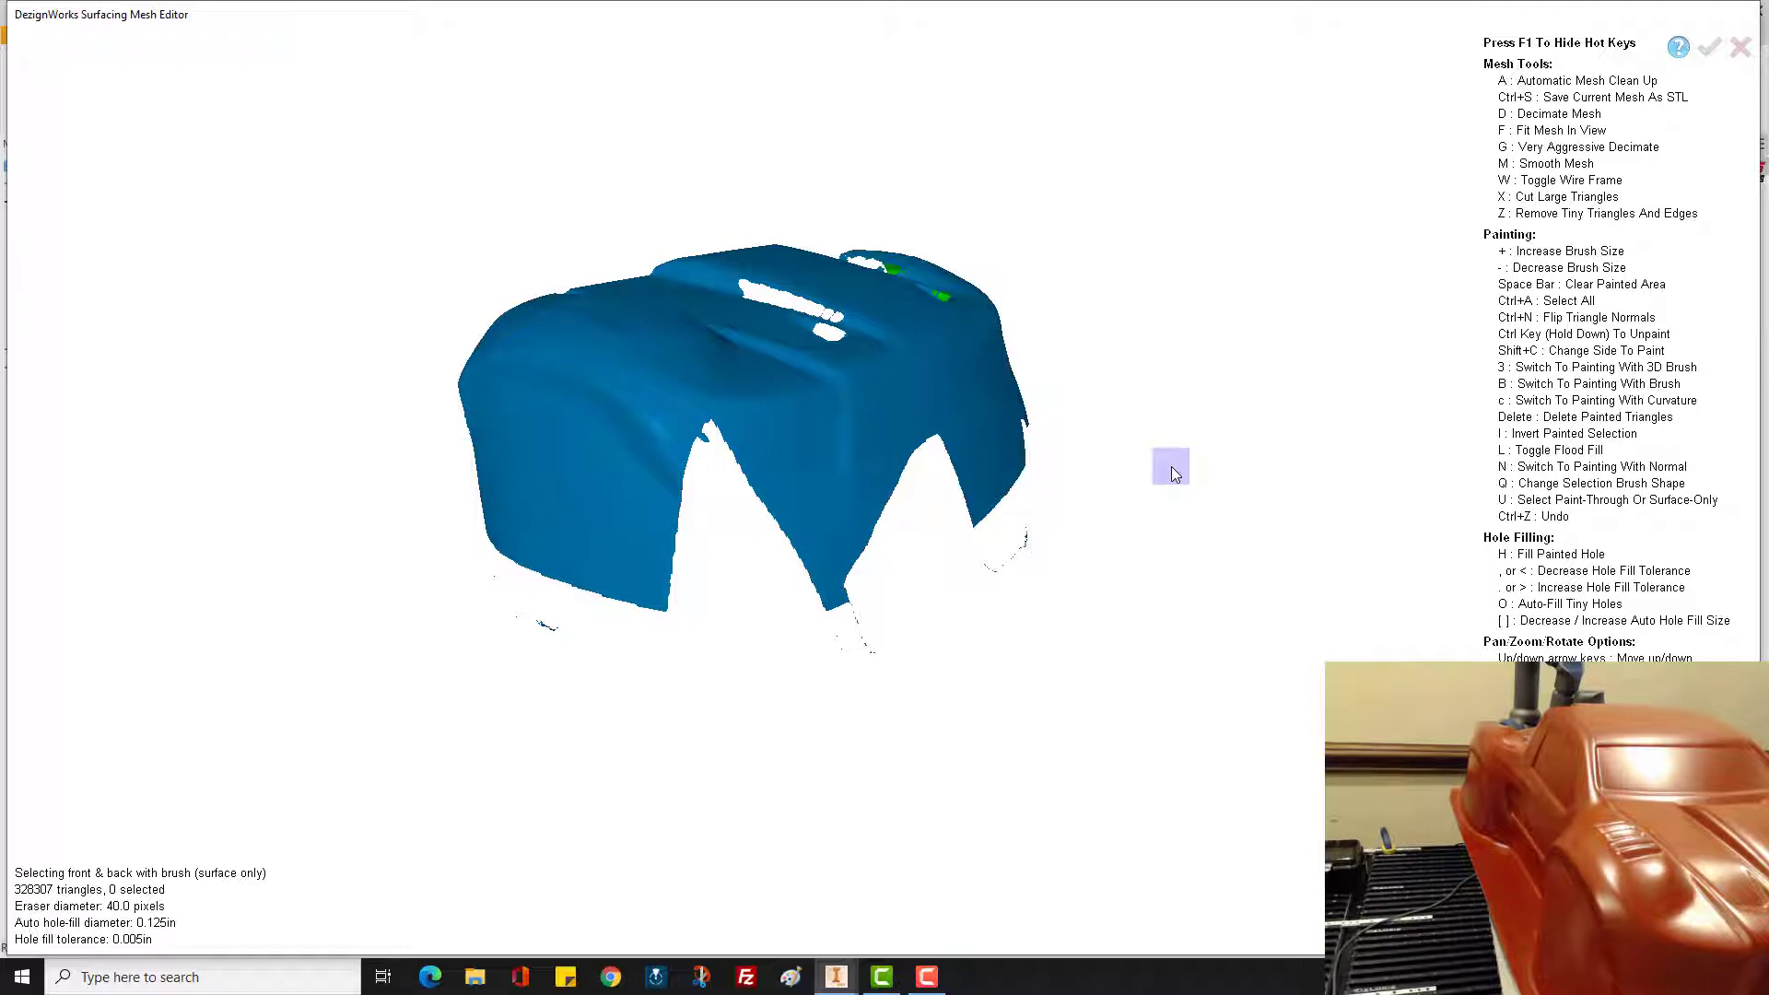
key(plus)
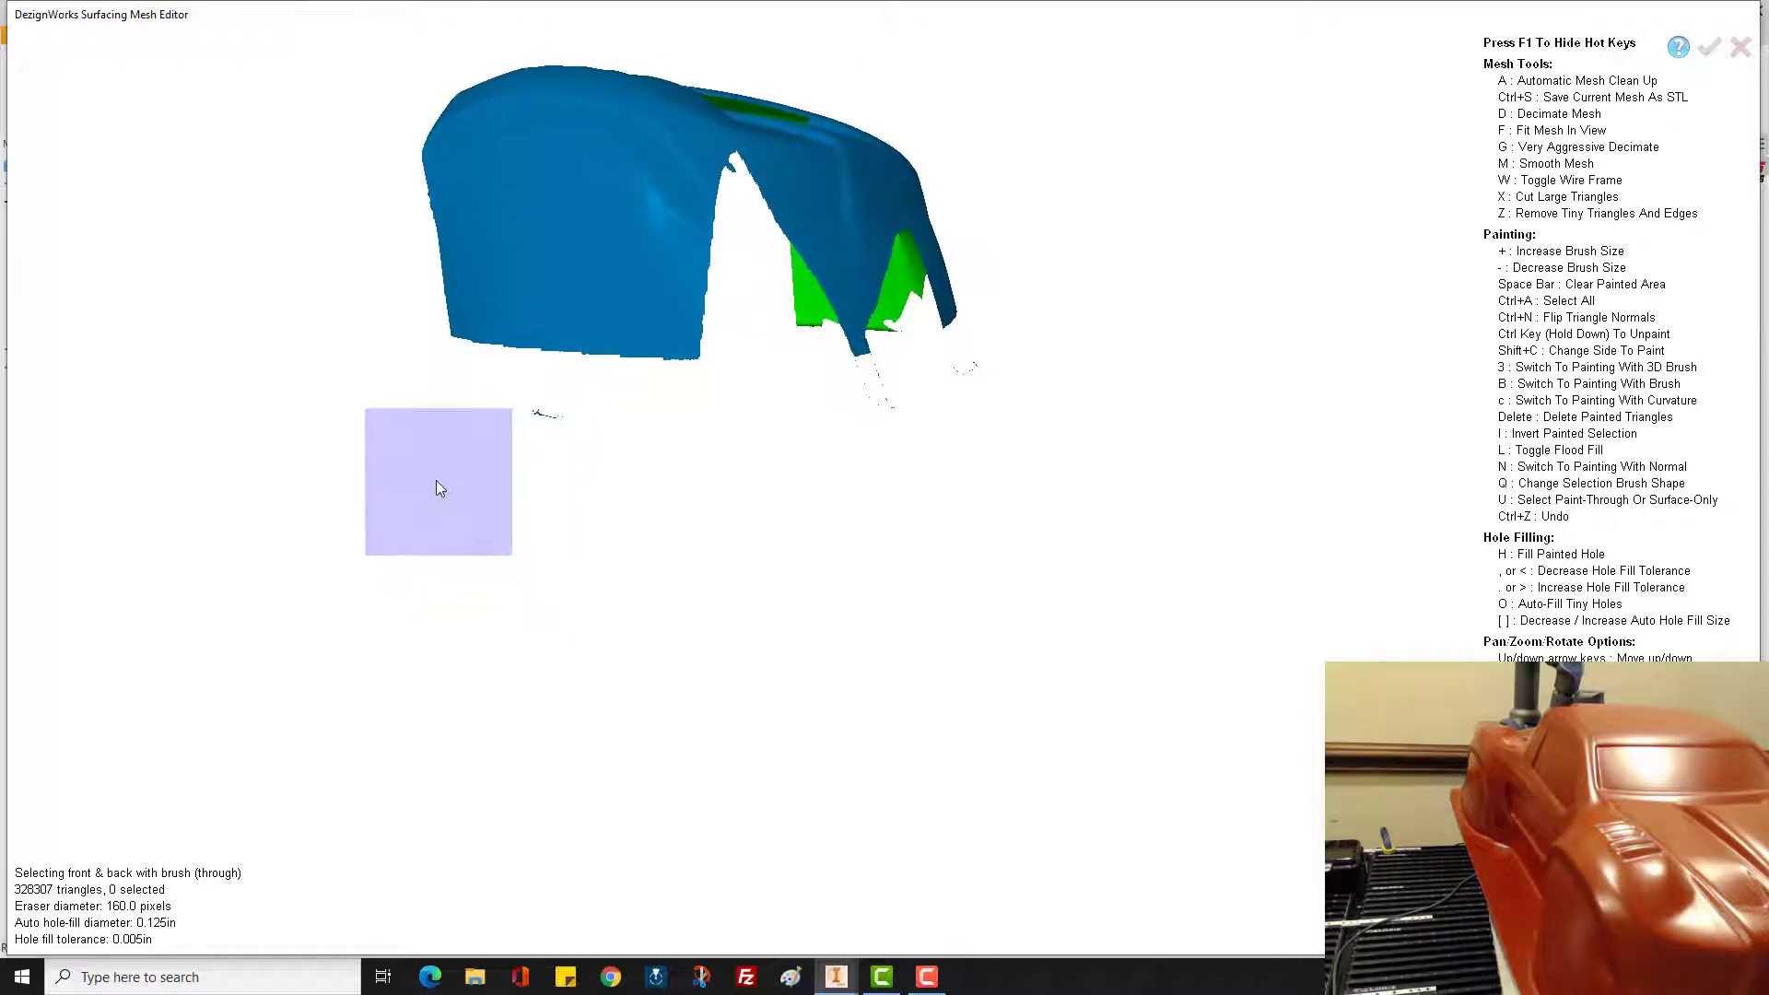
Step: Paint the stray fragments below the truck body and the lip along its lower edge, and delete the painted triangles
mouse_move(424, 466)
mouse_down()
mouse_move(753, 464)
mouse_move(1003, 434)
mouse_up()
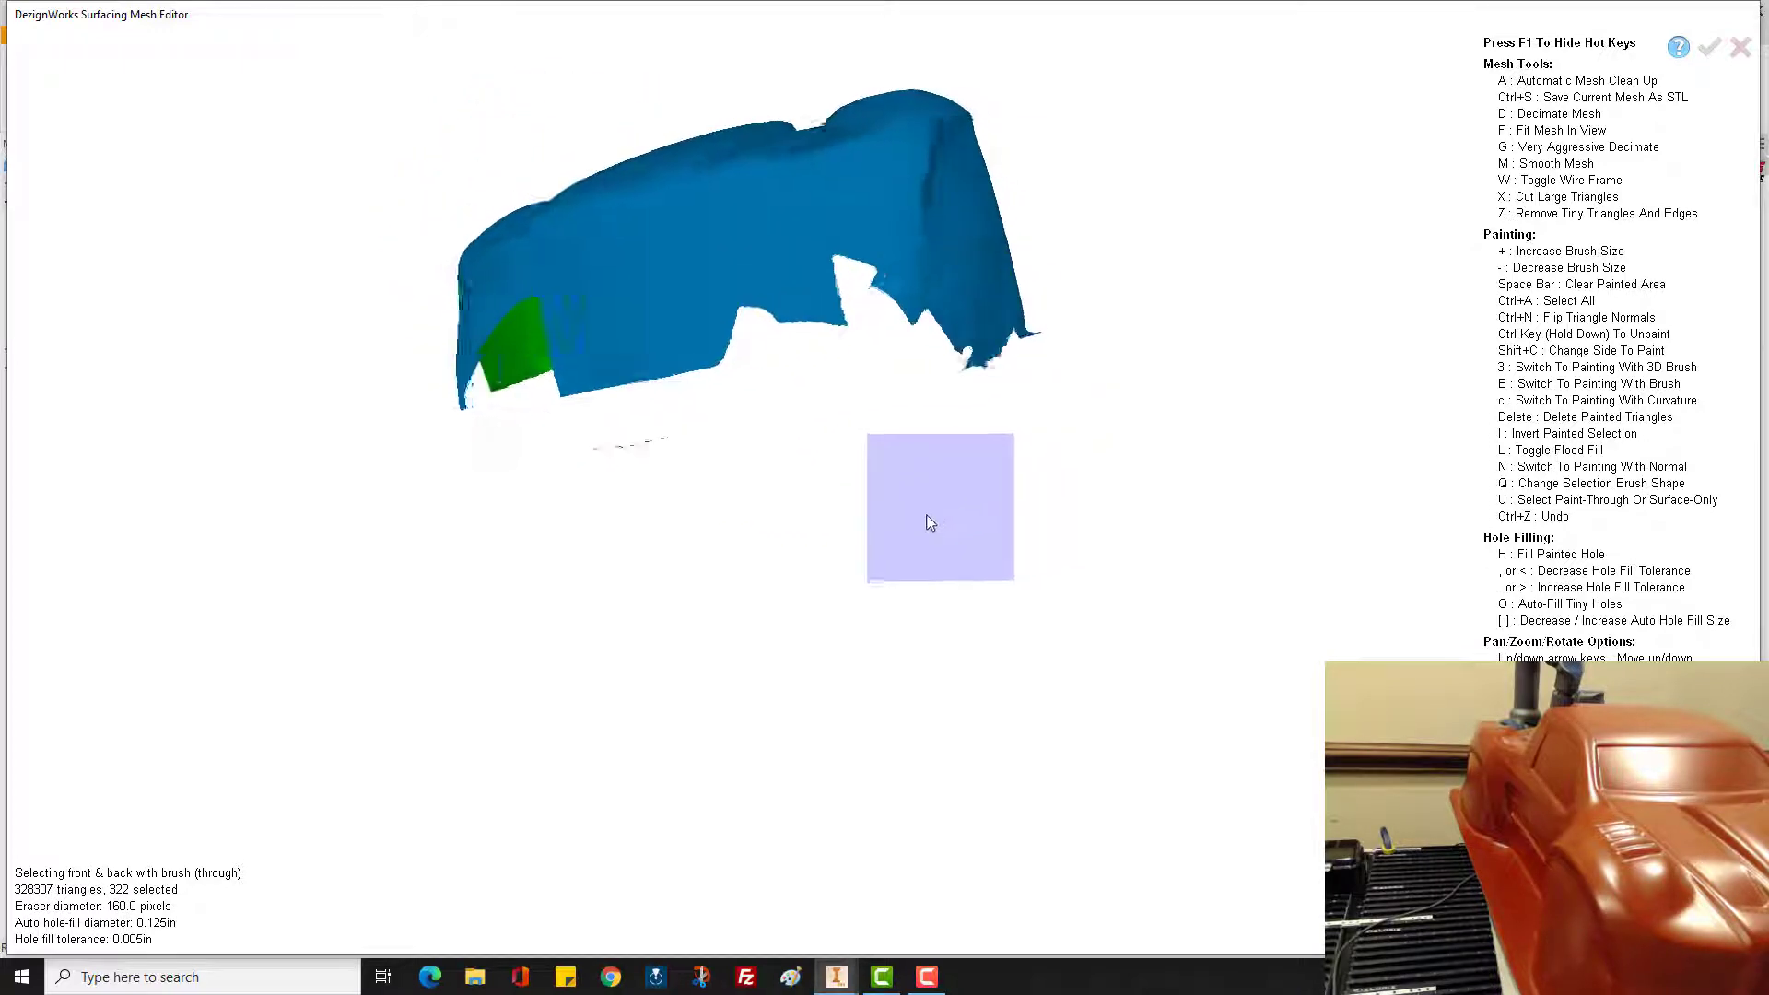
mouse_move(927, 515)
middle_down()
mouse_move(821, 546)
mouse_move(739, 540)
mouse_move(750, 556)
mouse_move(818, 537)
mouse_move(809, 490)
middle_up()
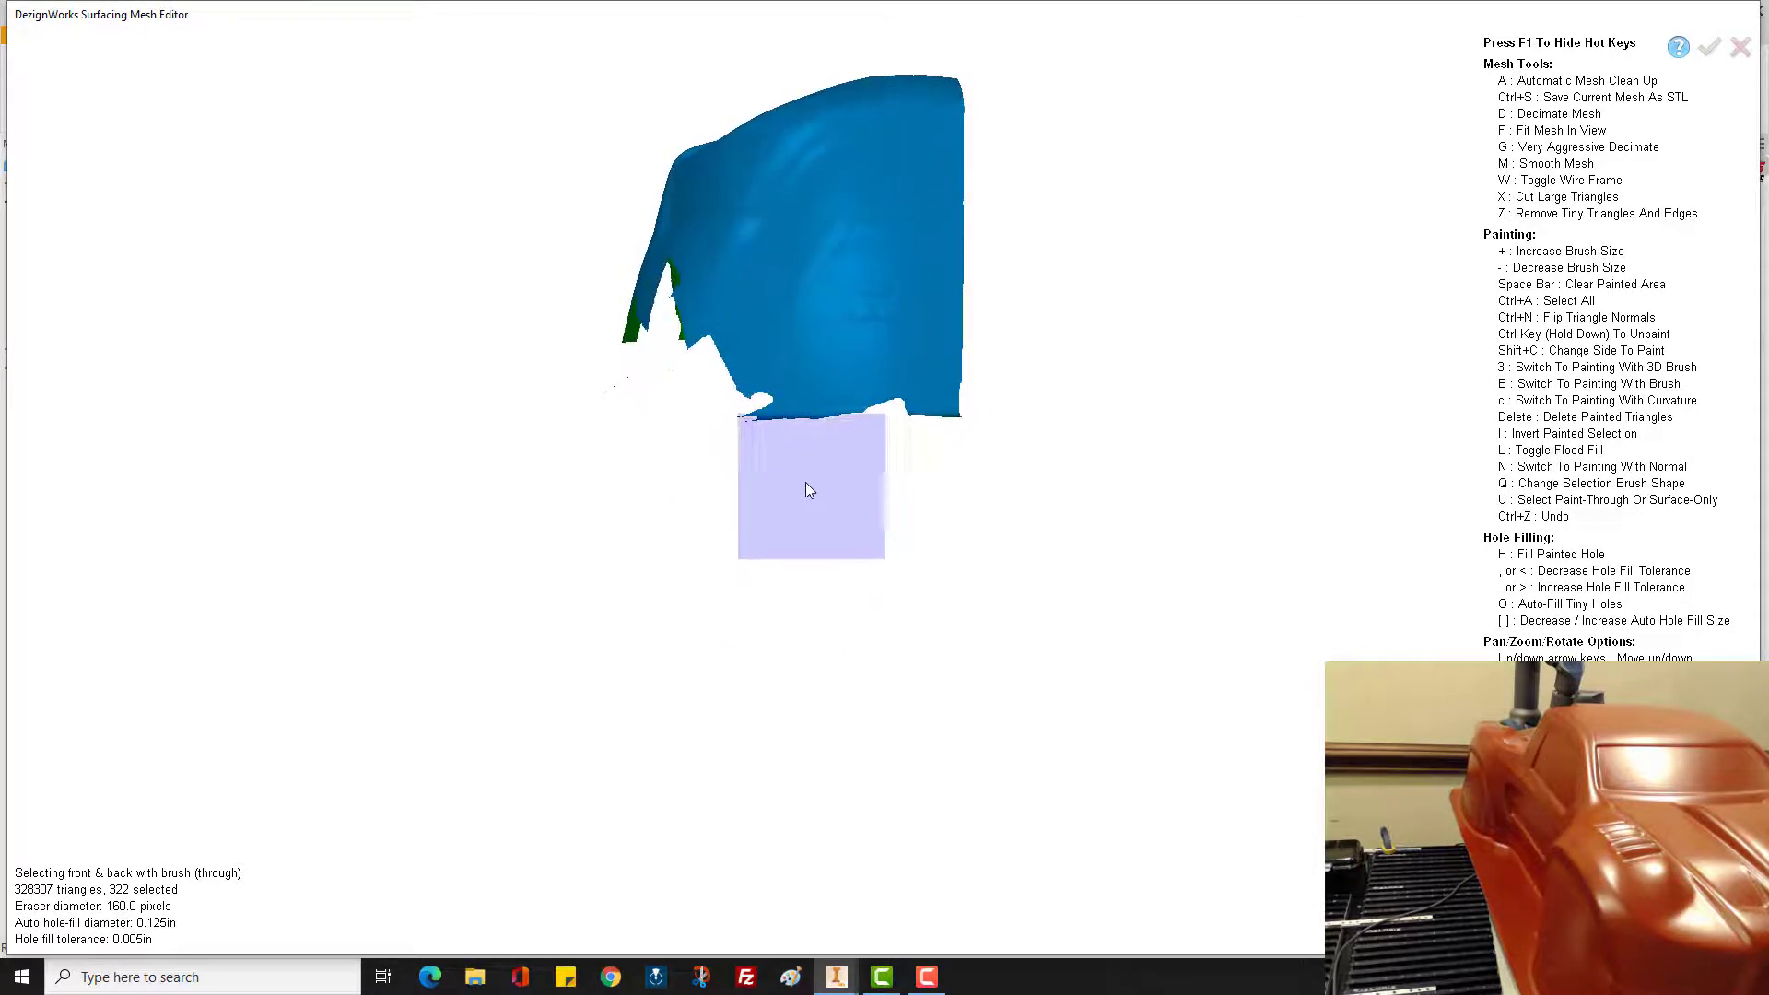
drag(809, 490, 943, 481)
middle_drag(943, 482, 960, 674)
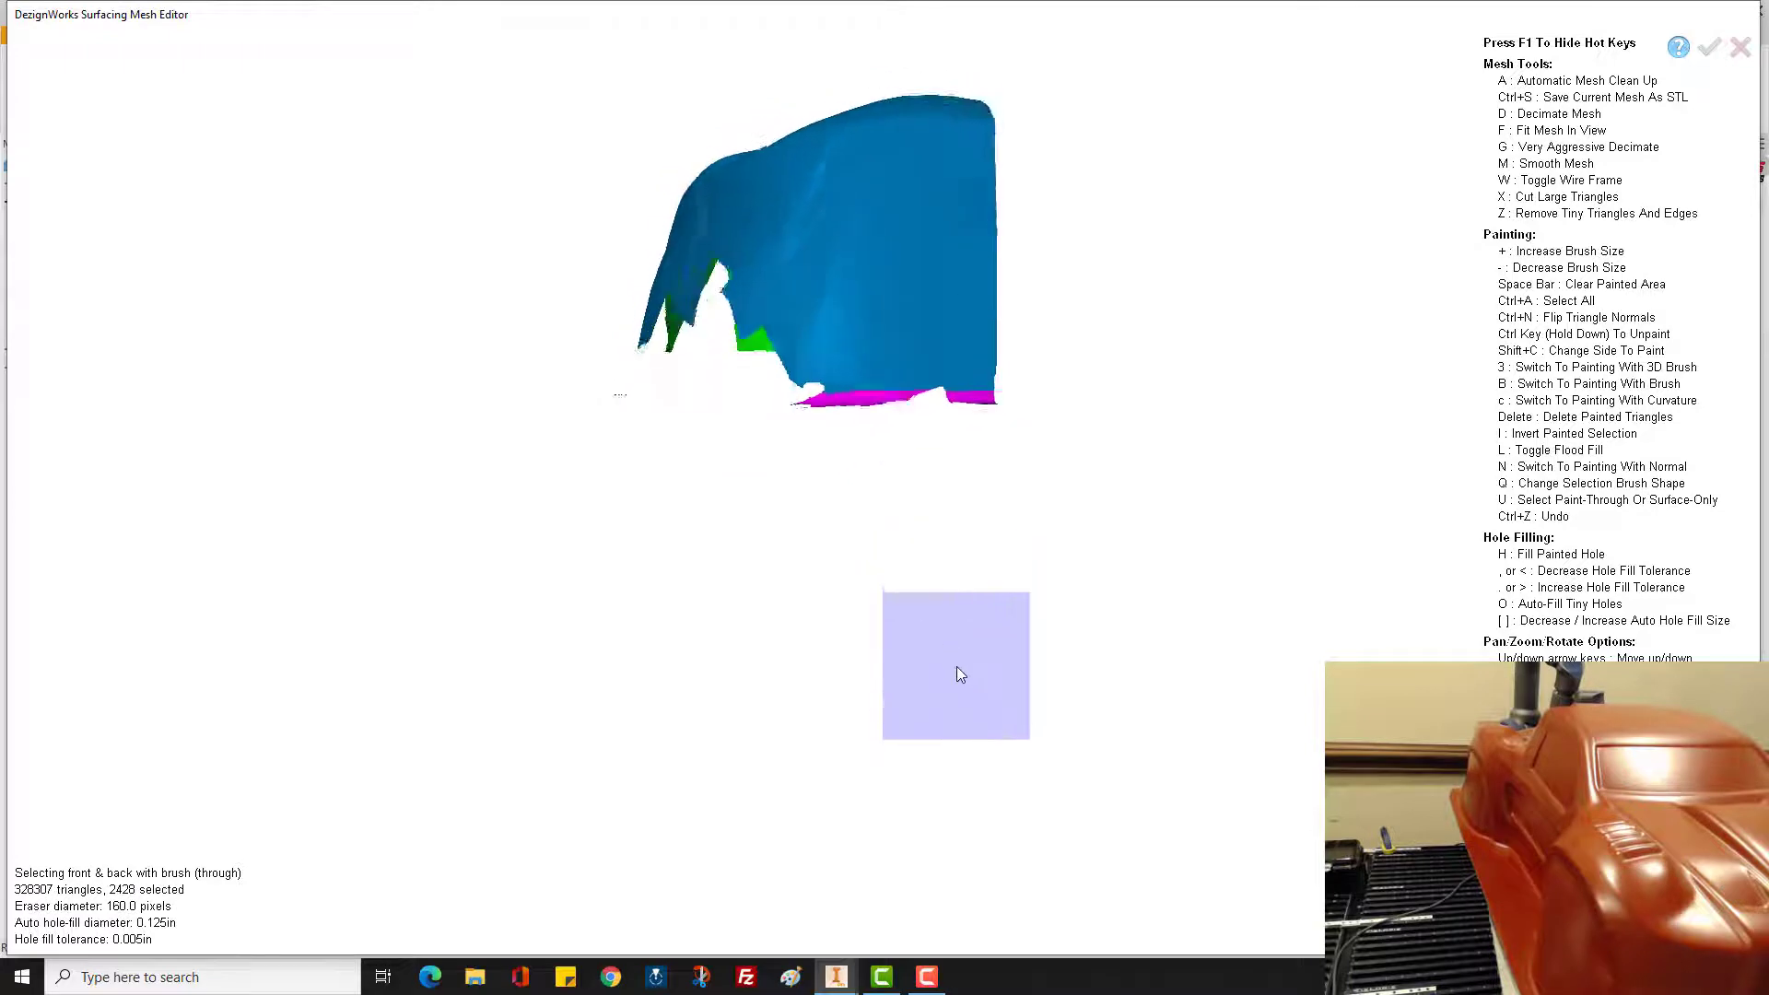
key(Left)
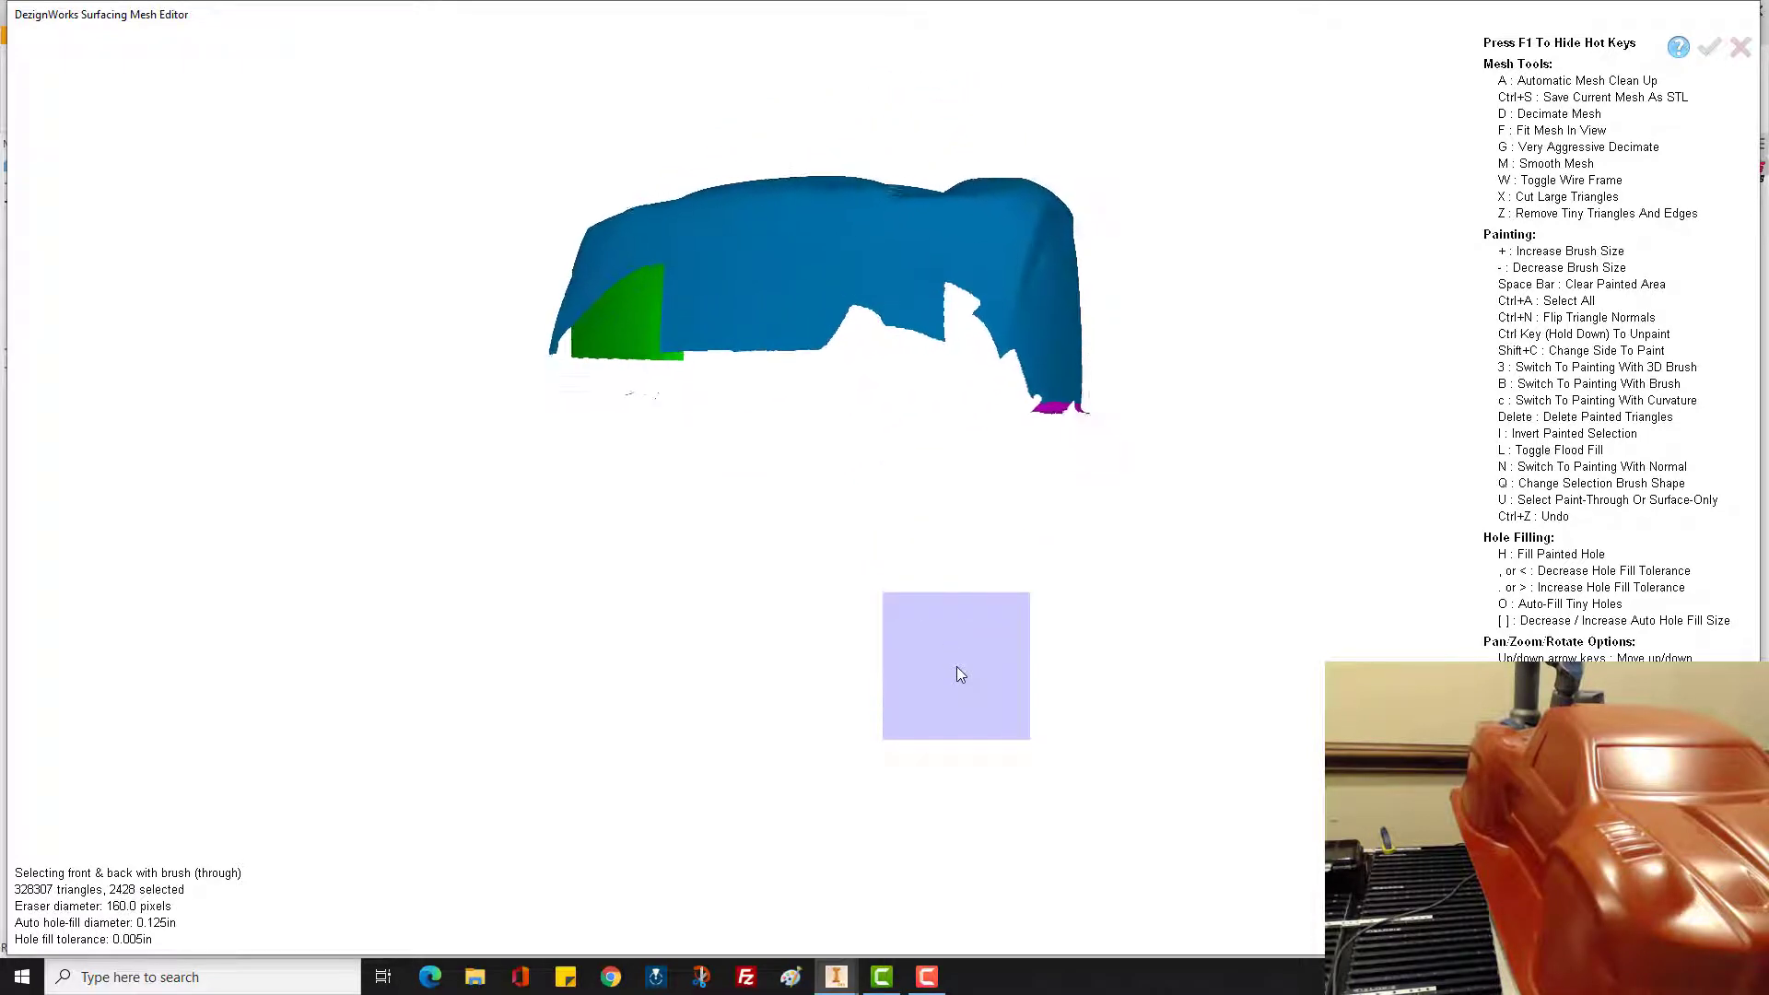
key(Left)
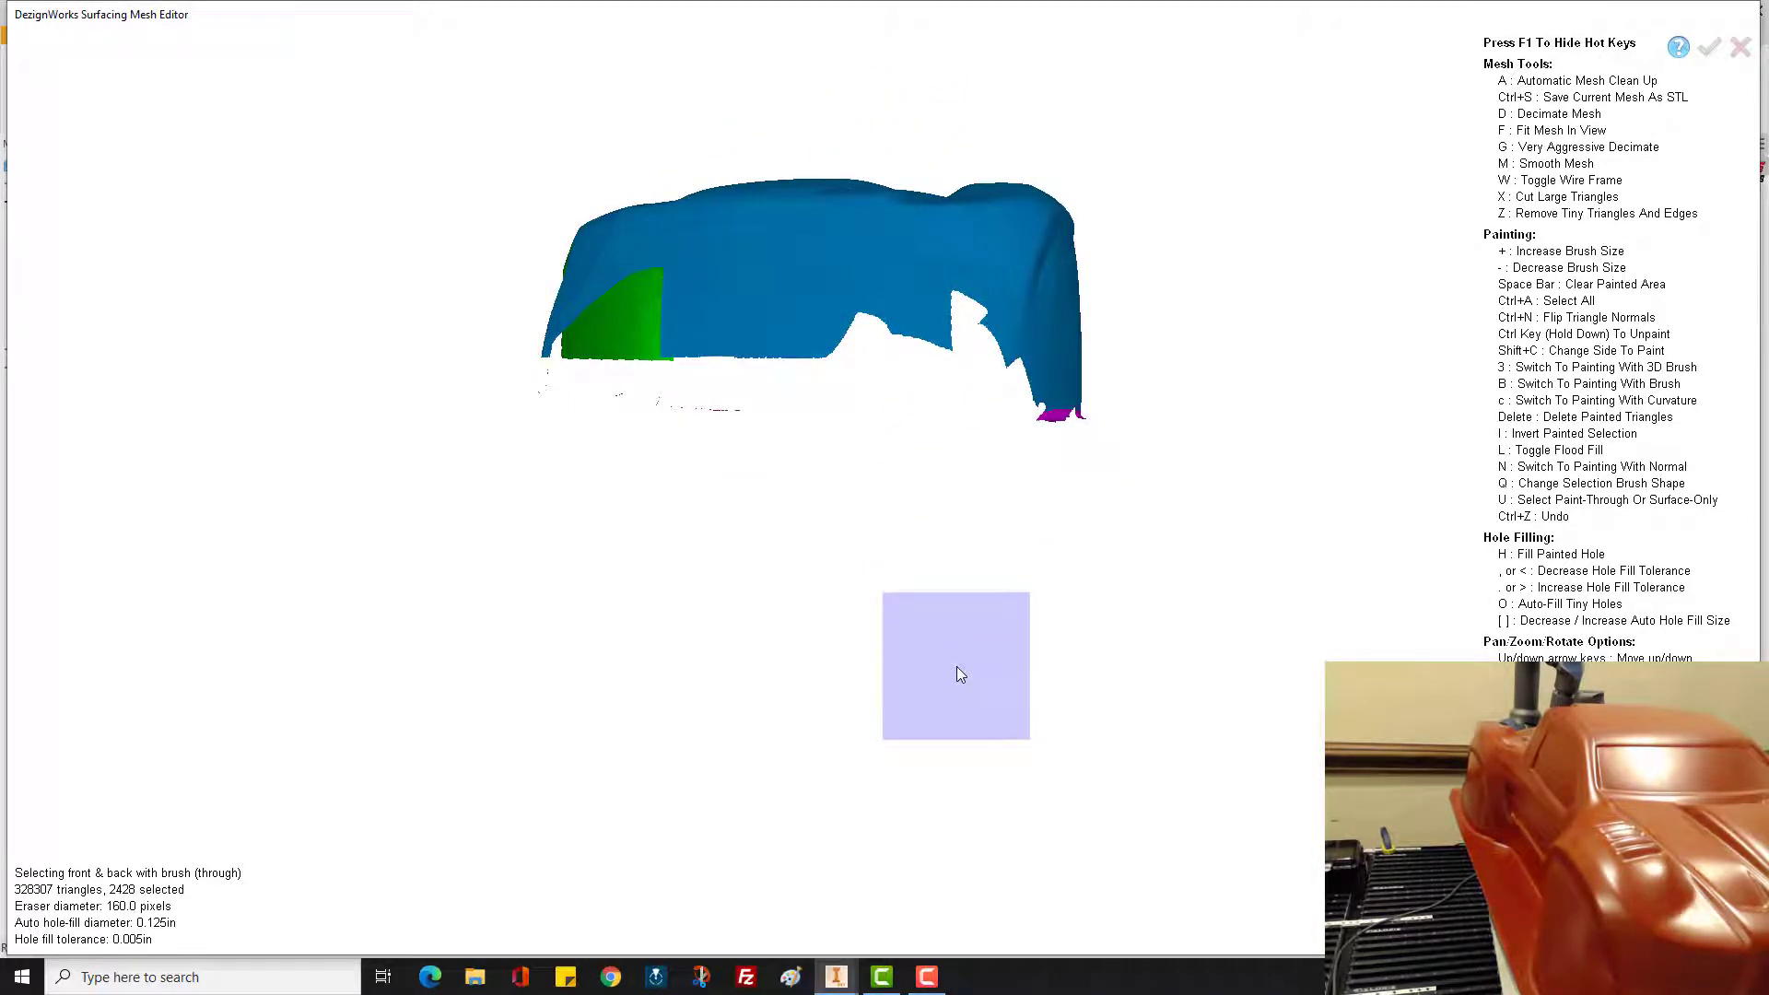
key(Delete)
key(Left)
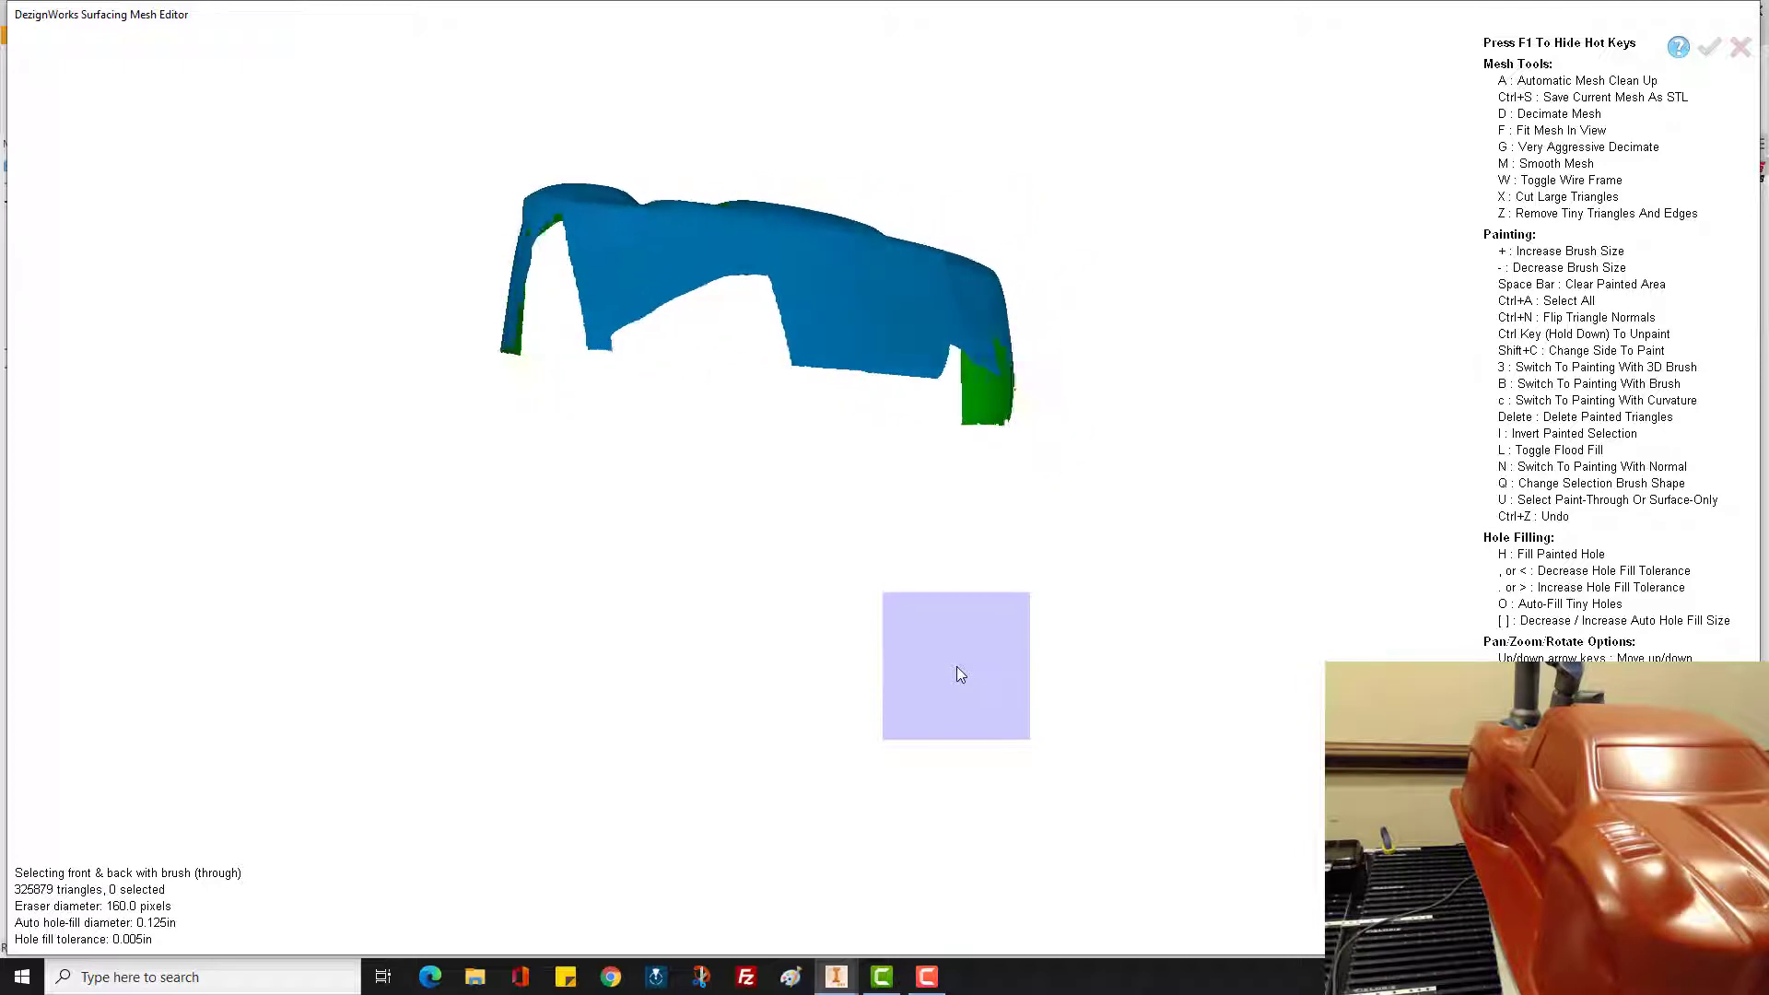
key(Left)
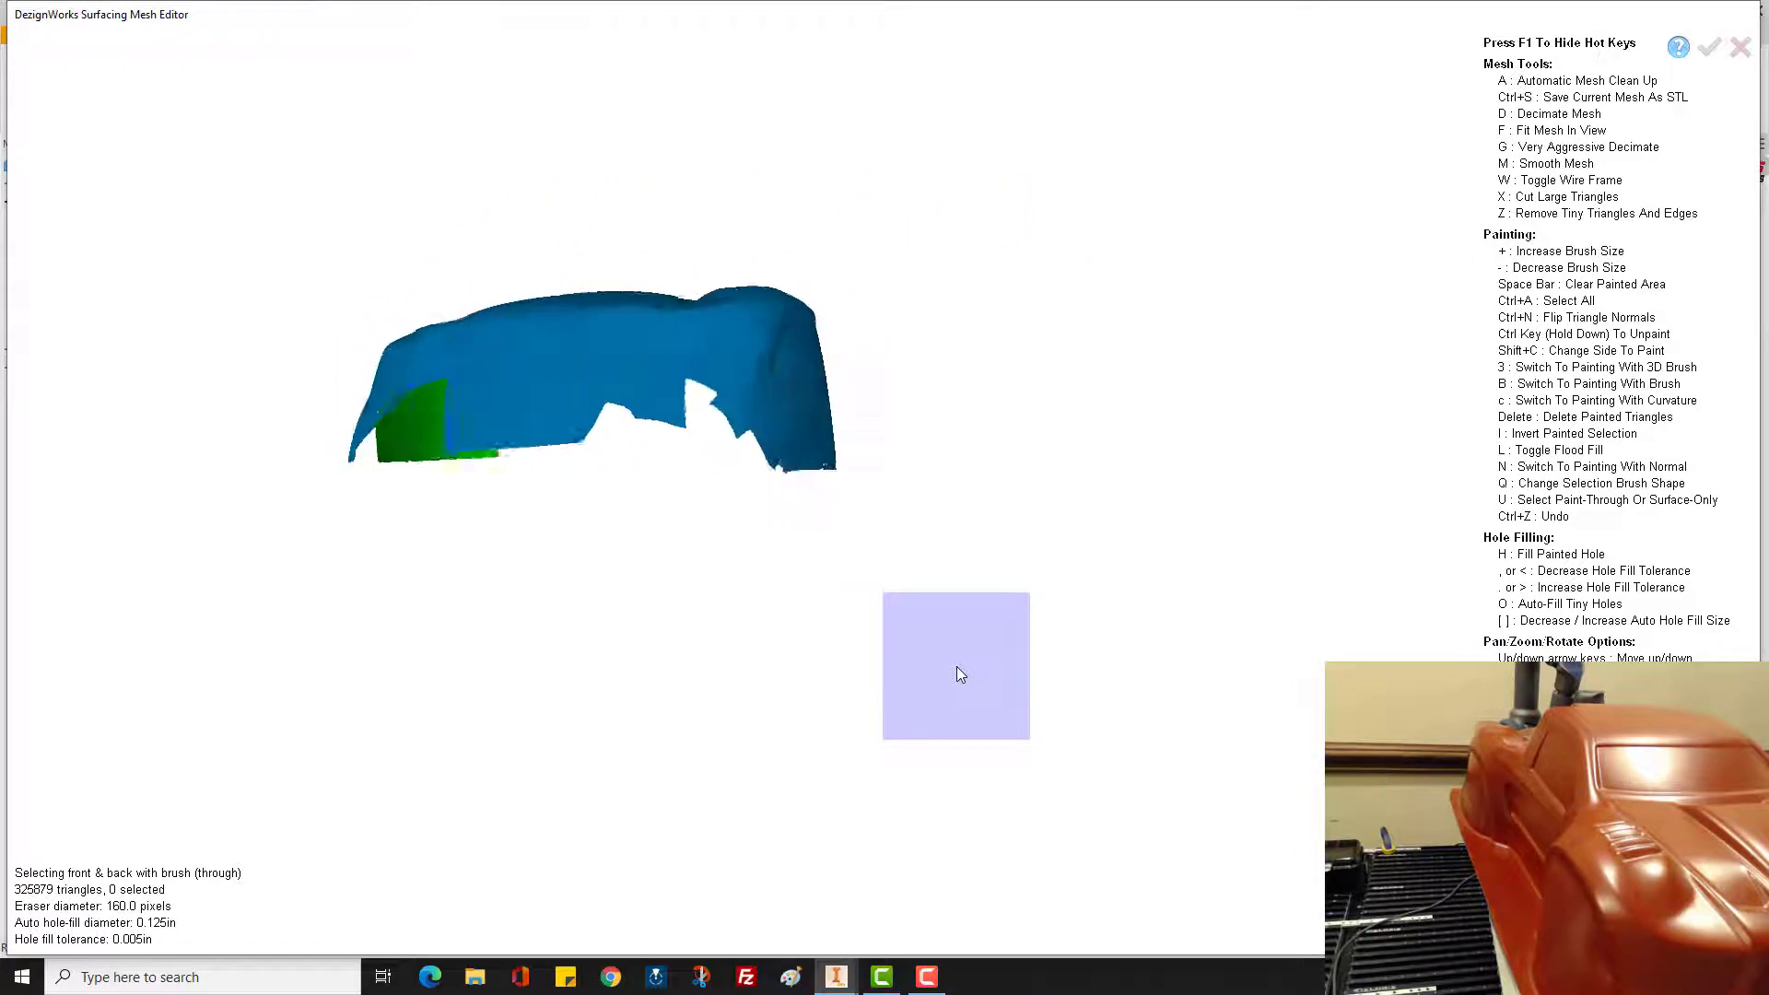
Step: Paint through the strip along the lower edge of the fender side in two overlapping passes and delete the painted triangles
key(Left)
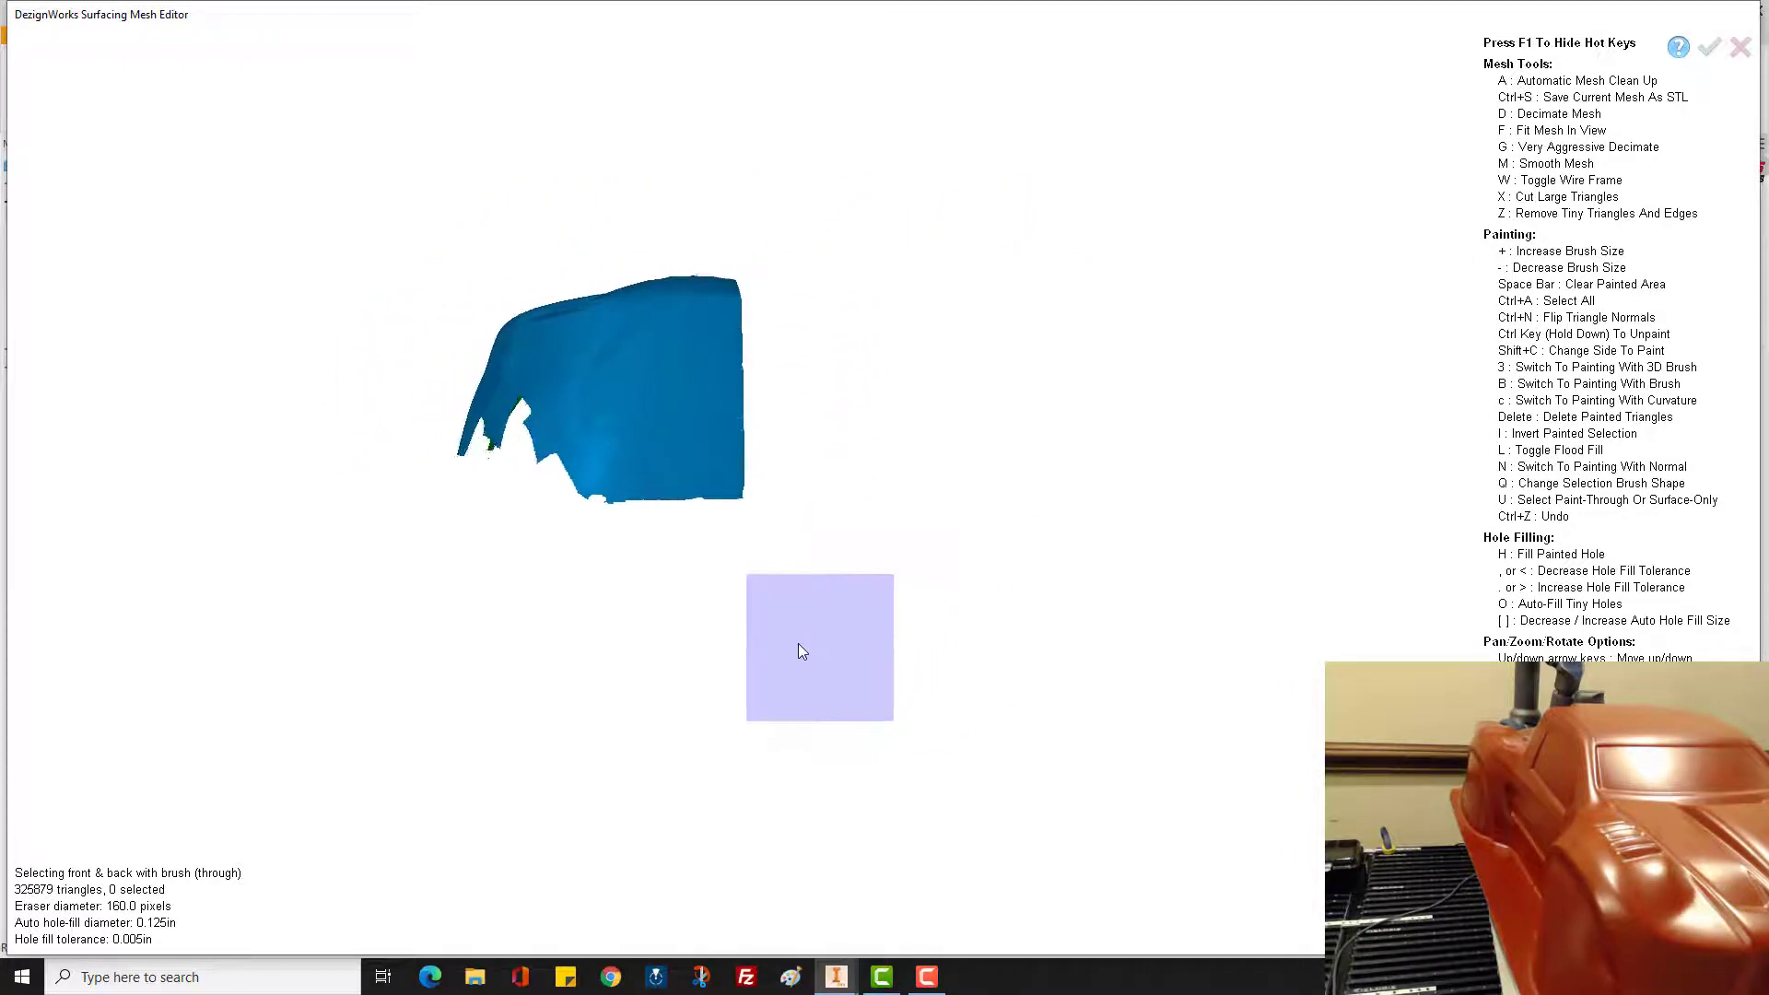
key(Left)
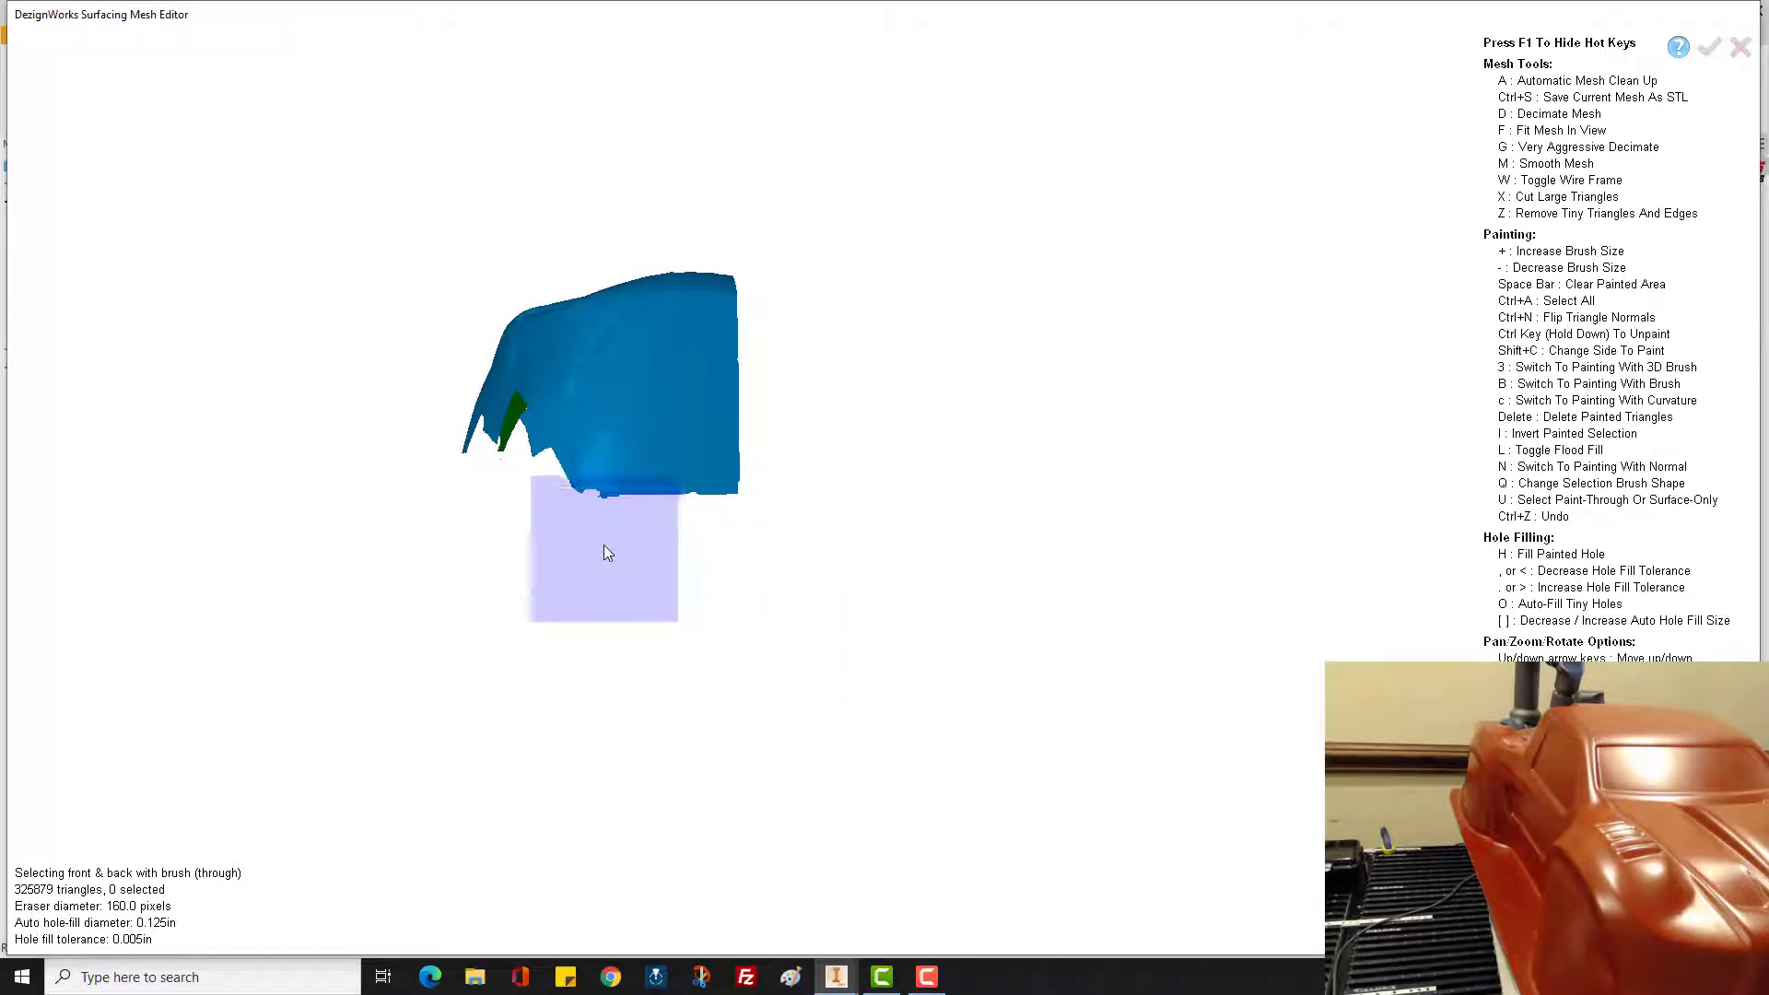
drag(606, 536, 678, 542)
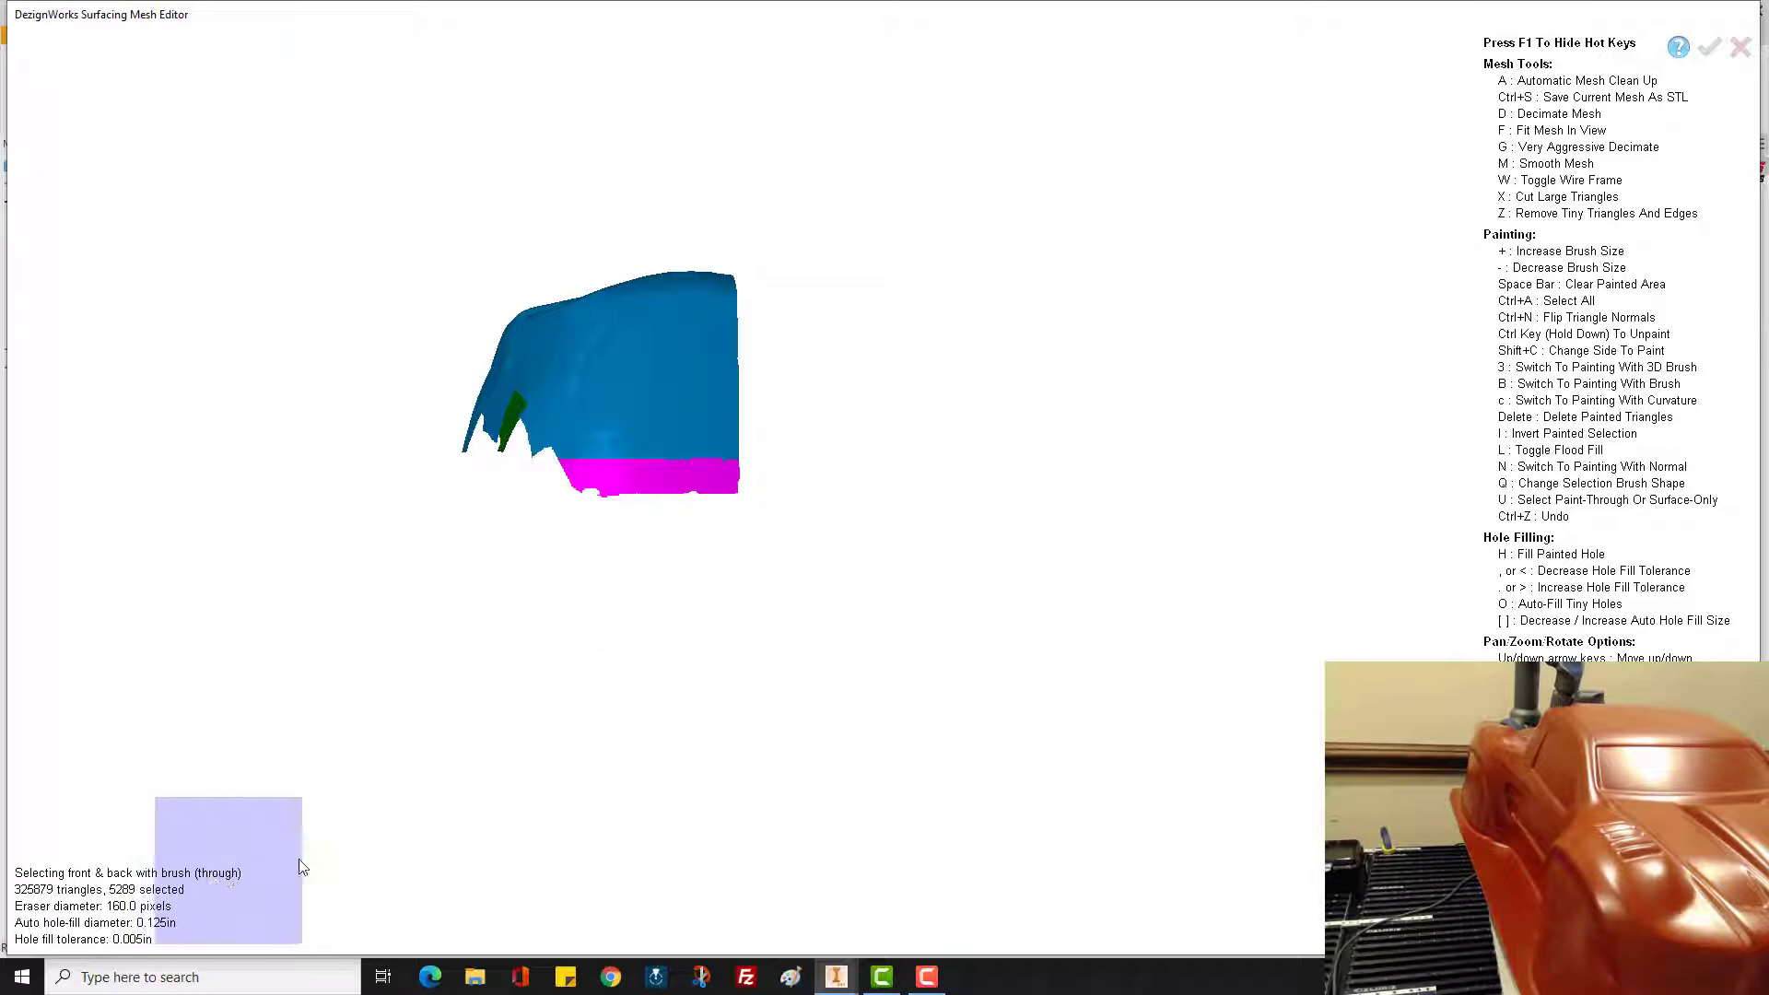
key(Right)
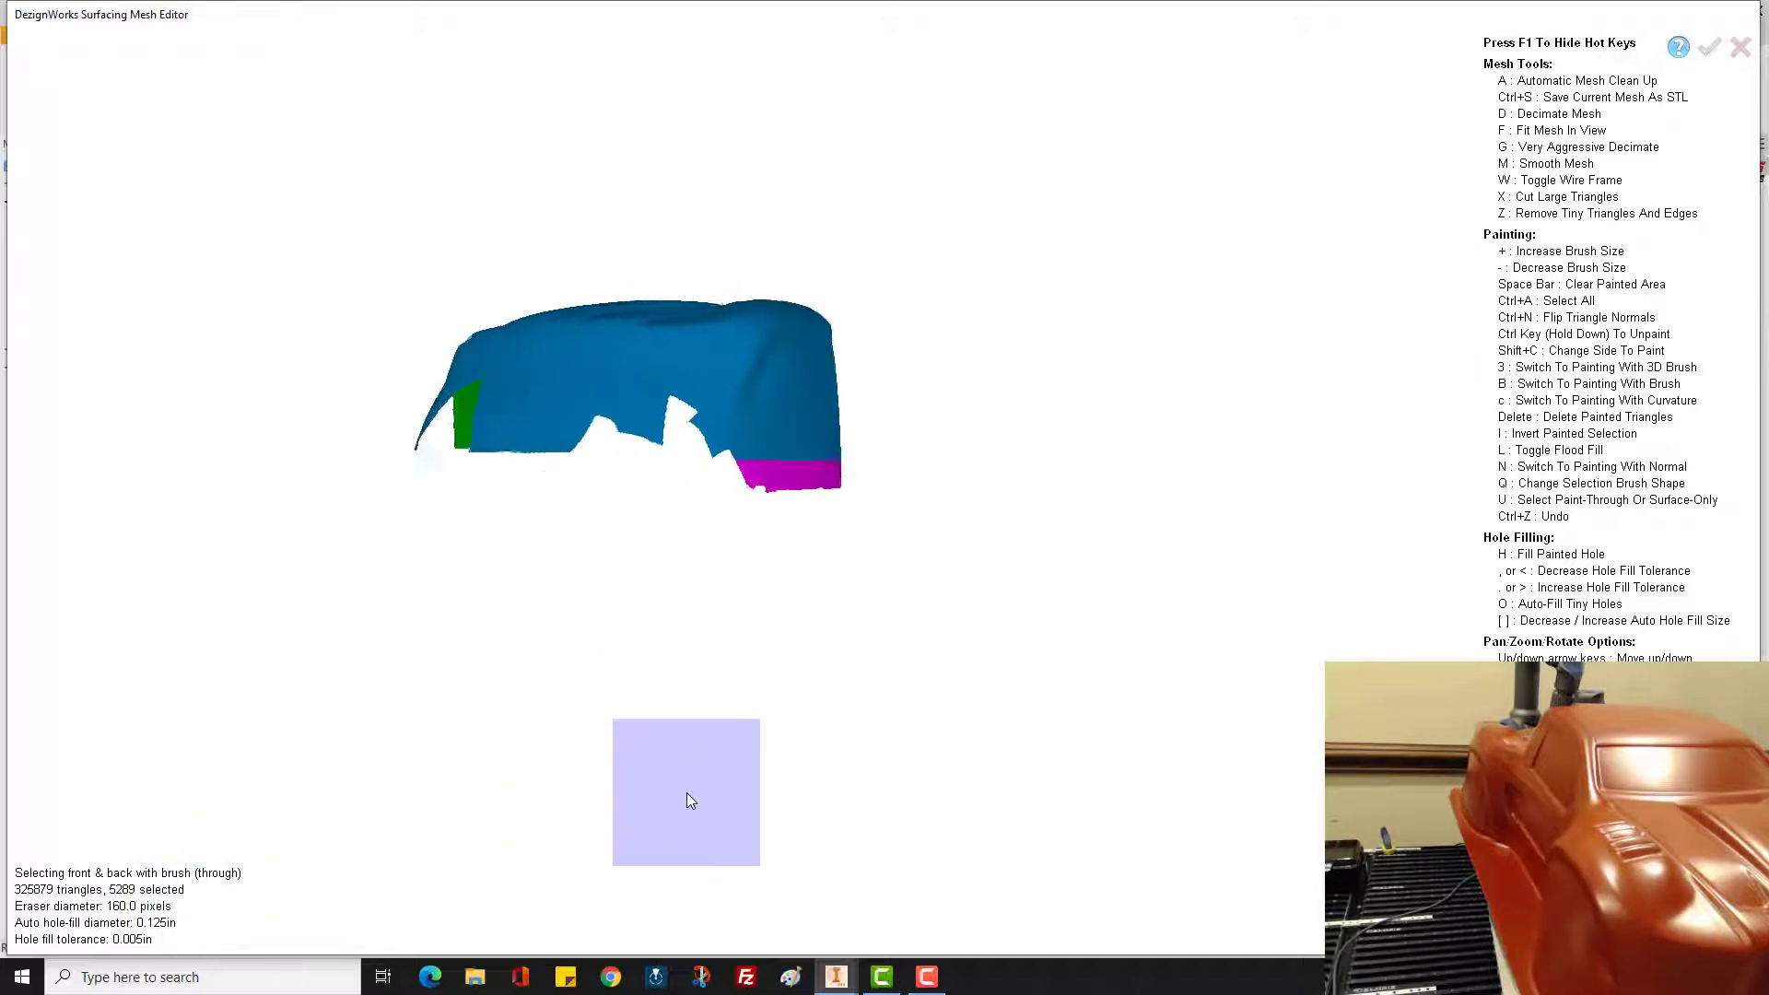
key(Right)
key(Right)
key(Right)
key(Right)
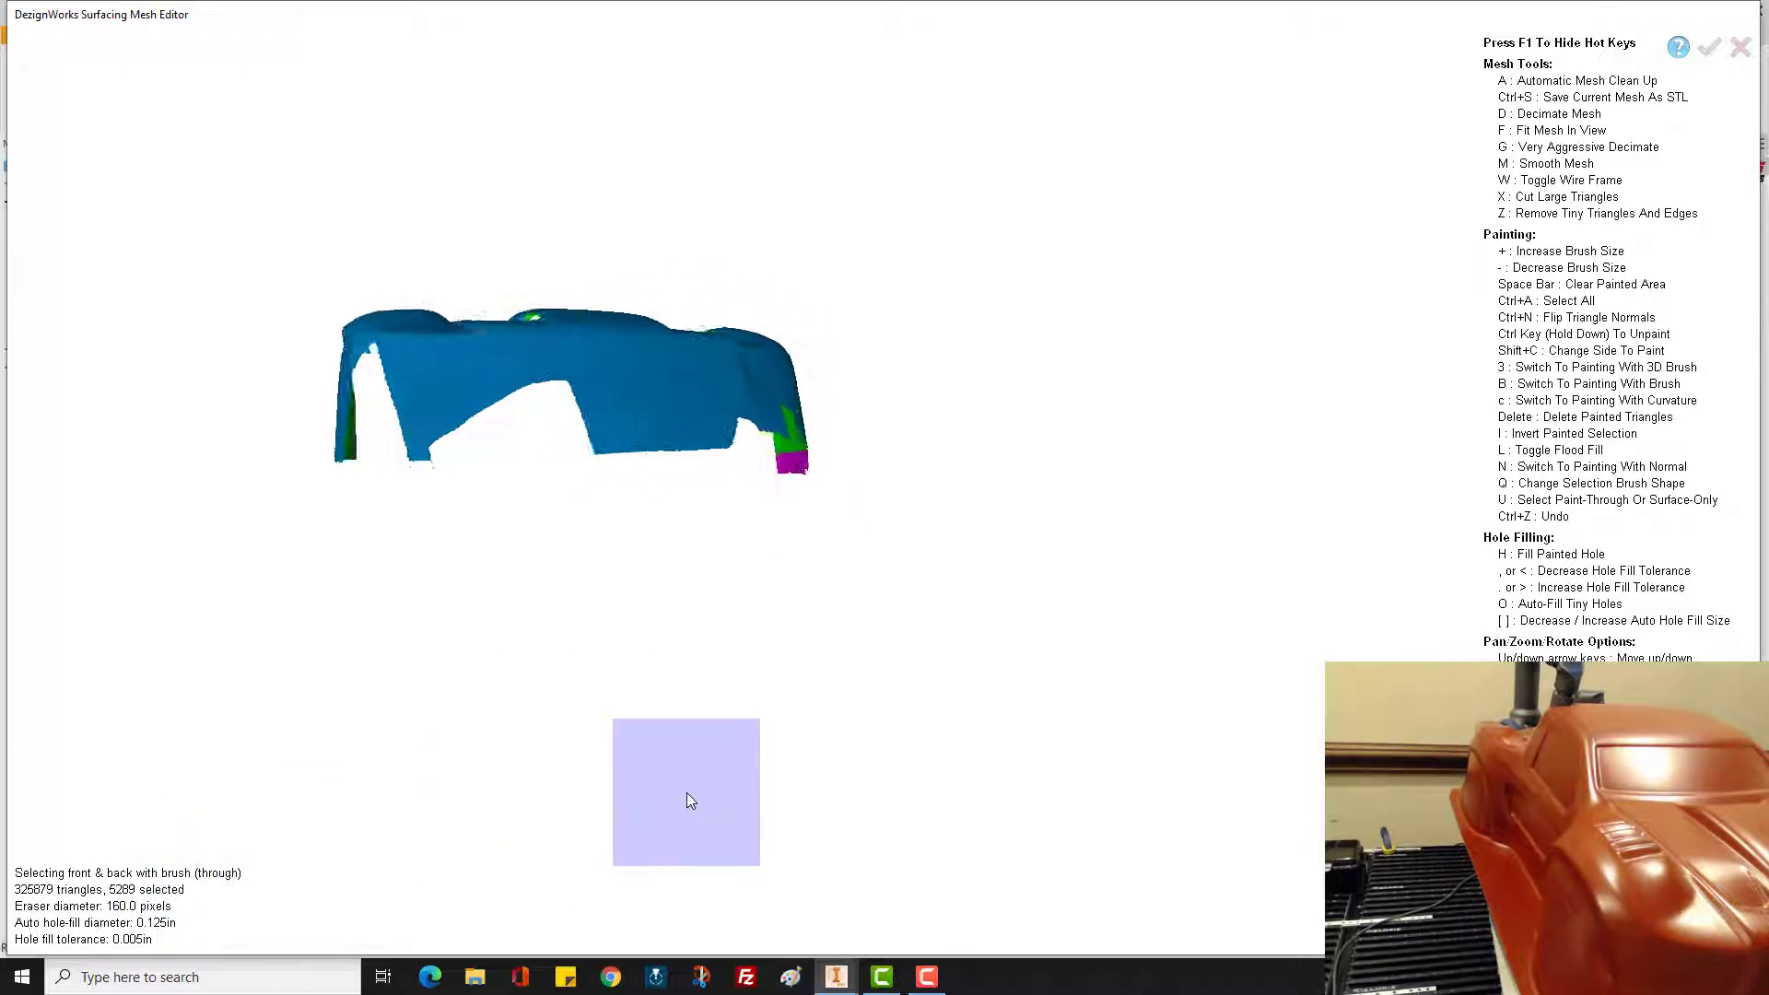
key(Right)
key(Right)
key(Right)
key(Right)
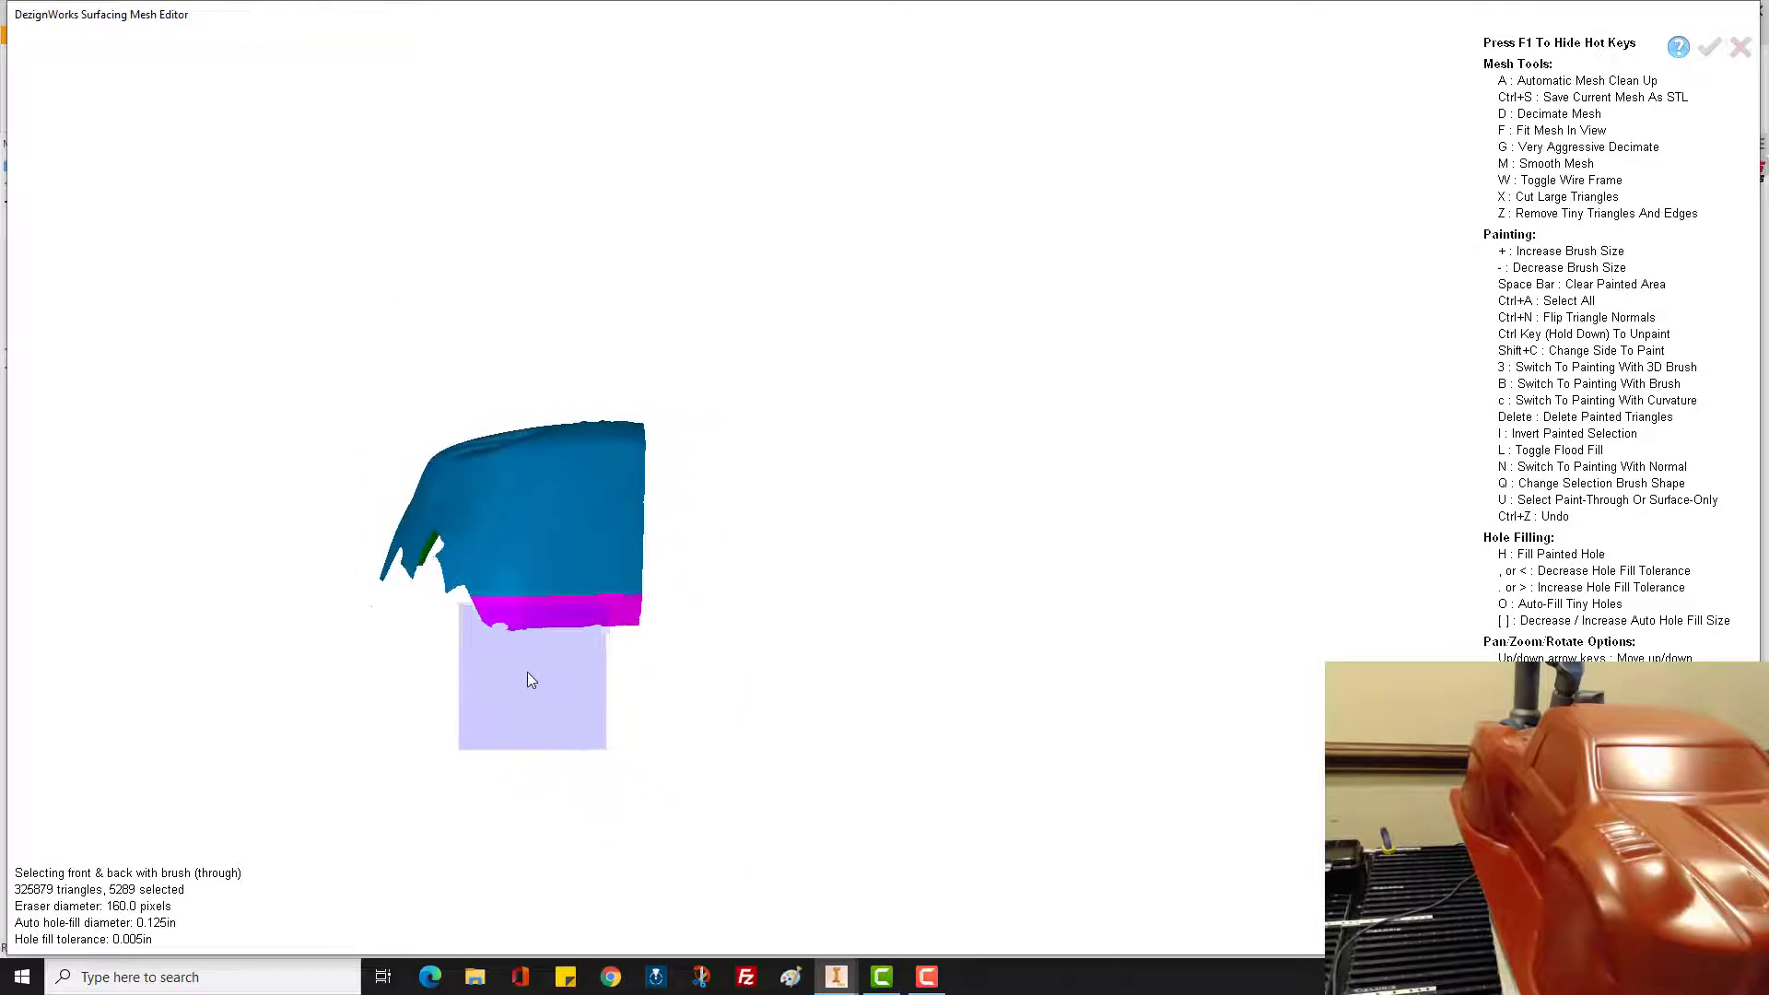
drag(521, 661, 611, 651)
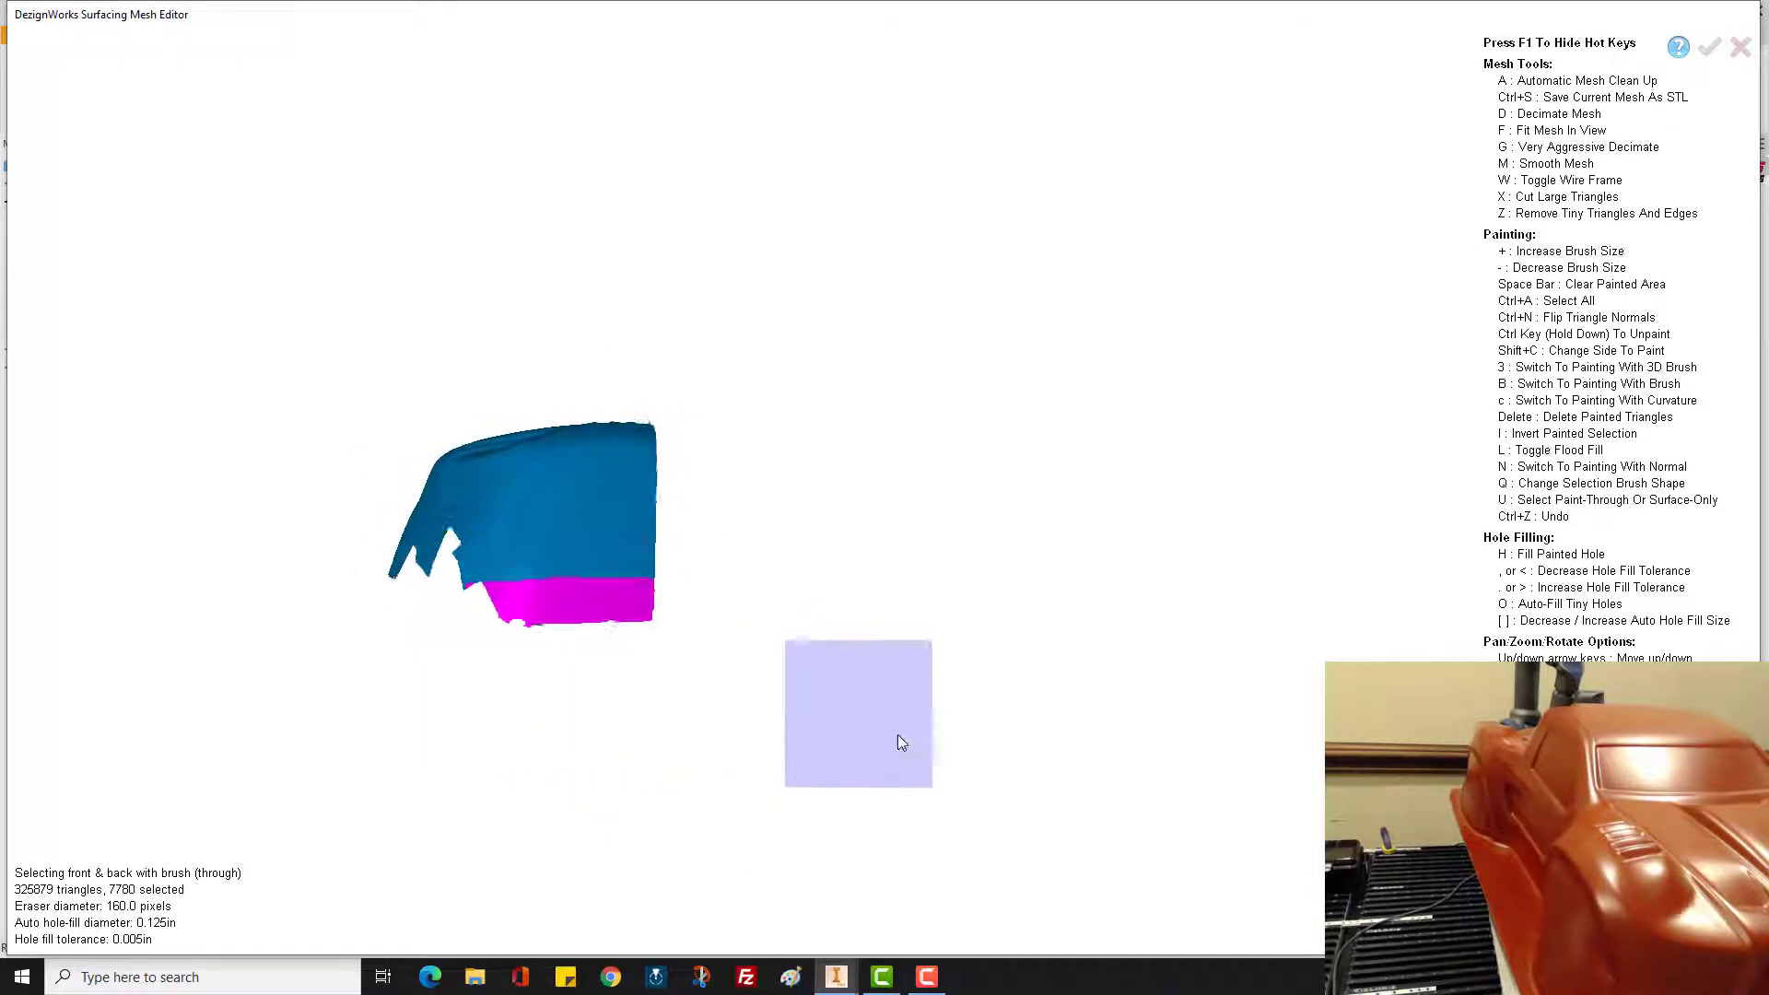
key(Right)
key(Right)
key(Right)
key(Right)
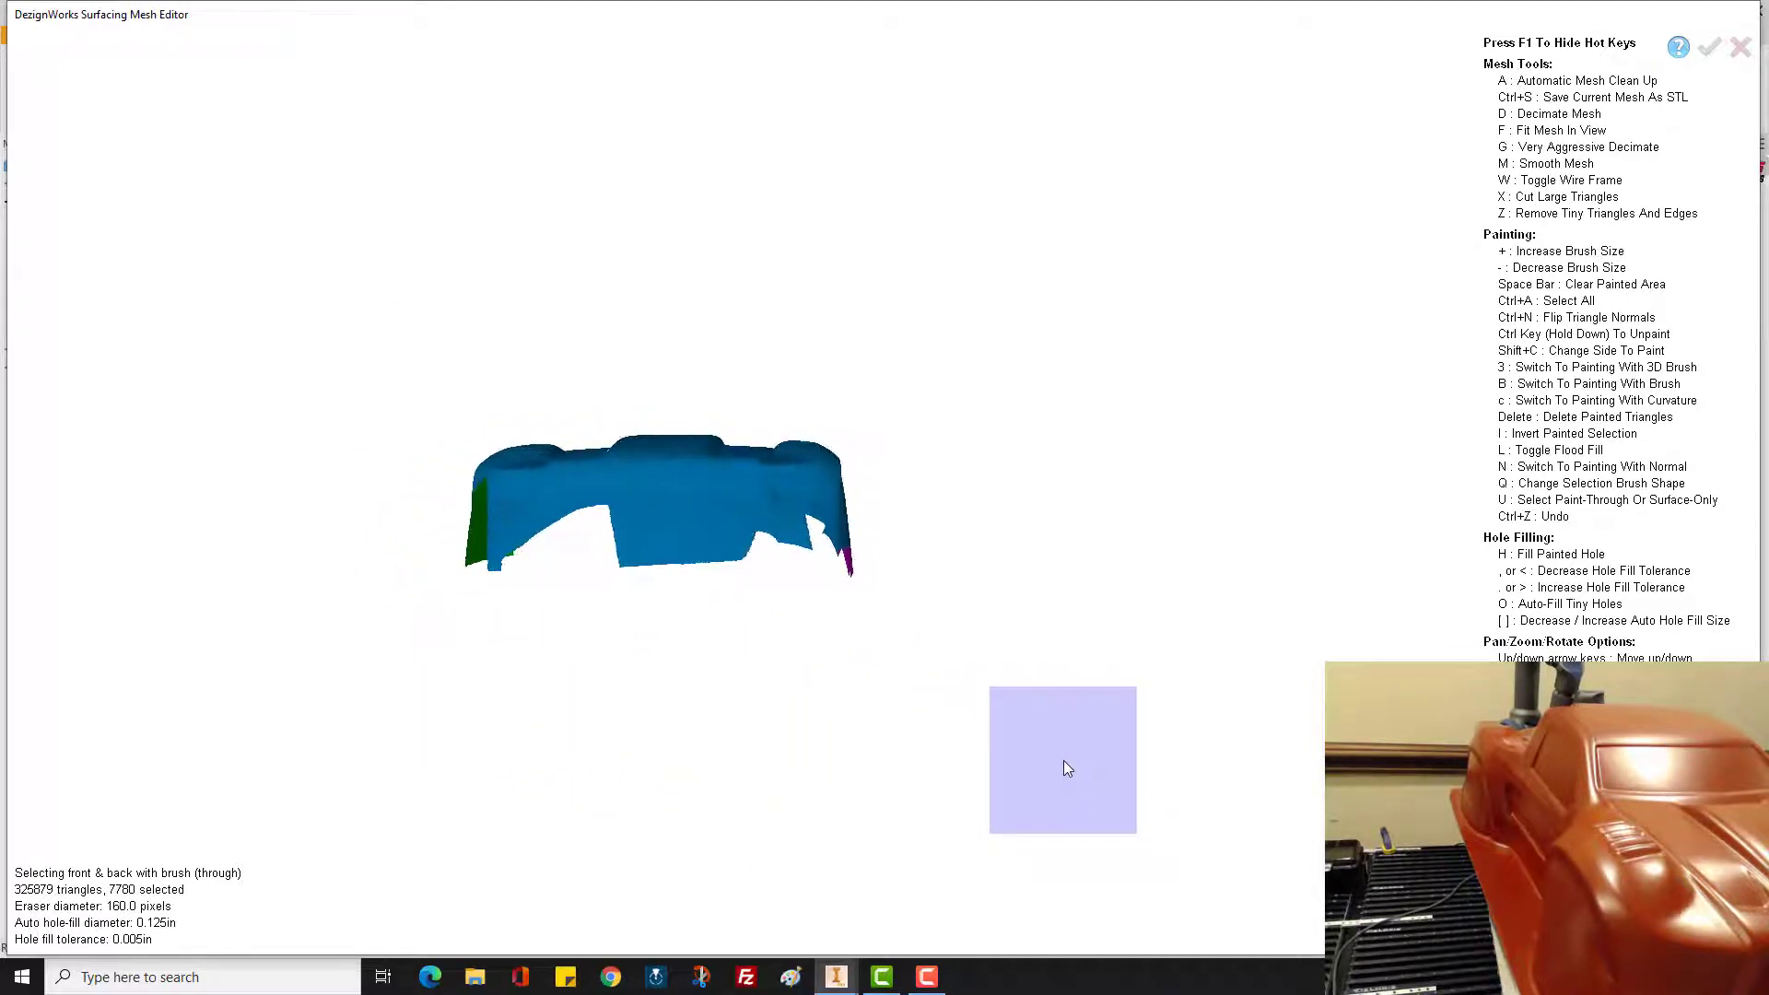
key(Right)
key(Right)
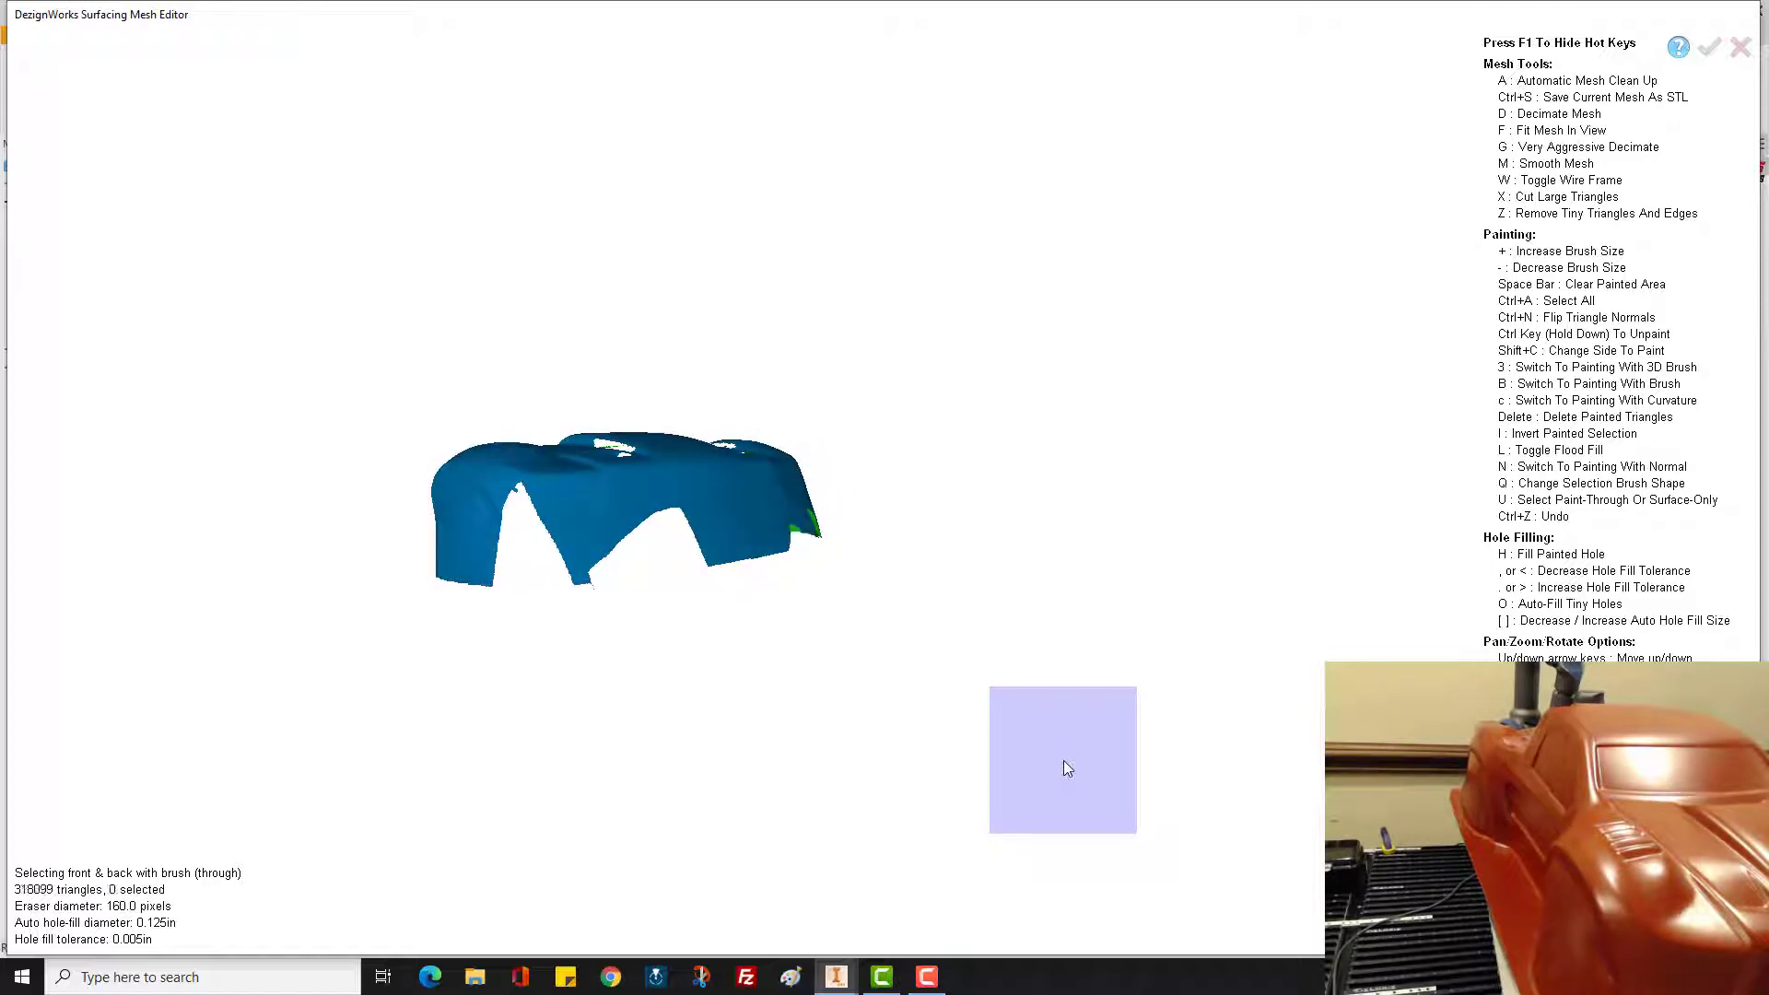
Step: Examine the trimmed truck body mesh from all sides and from above for leftover fragments and holes
key(Right)
key(Right)
key(Right)
key(Right)
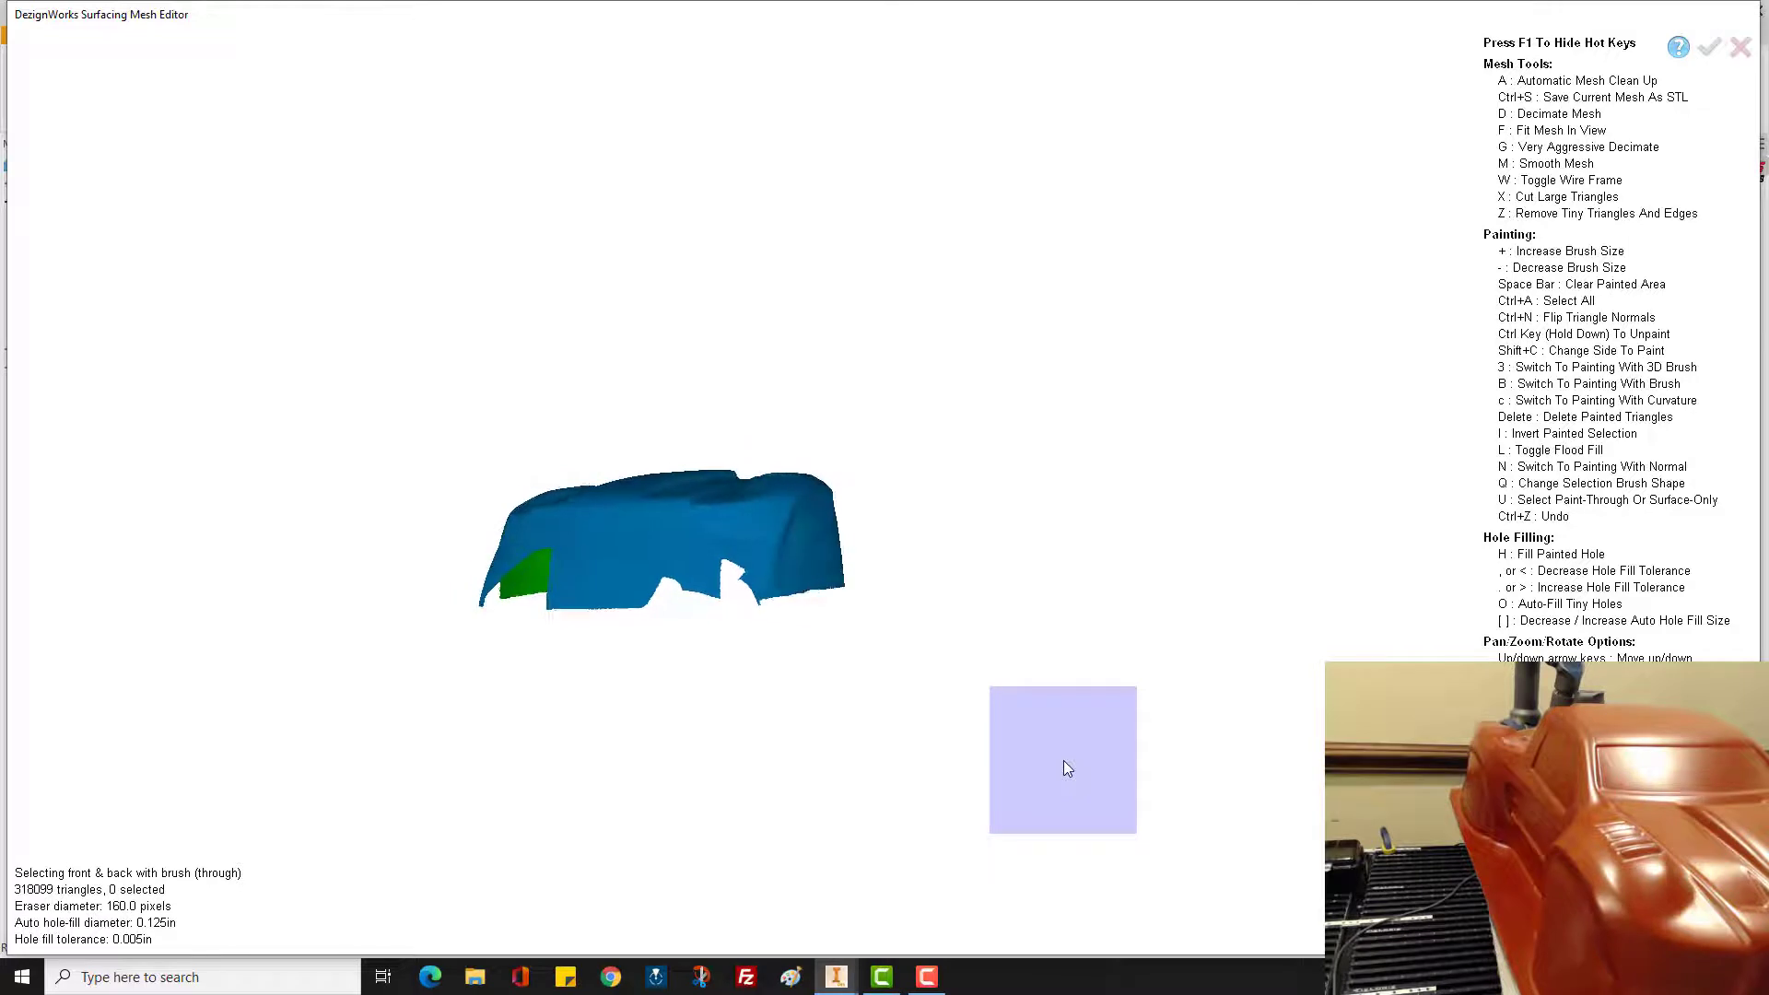
key(Right)
key(Right)
key(Right)
key(Right)
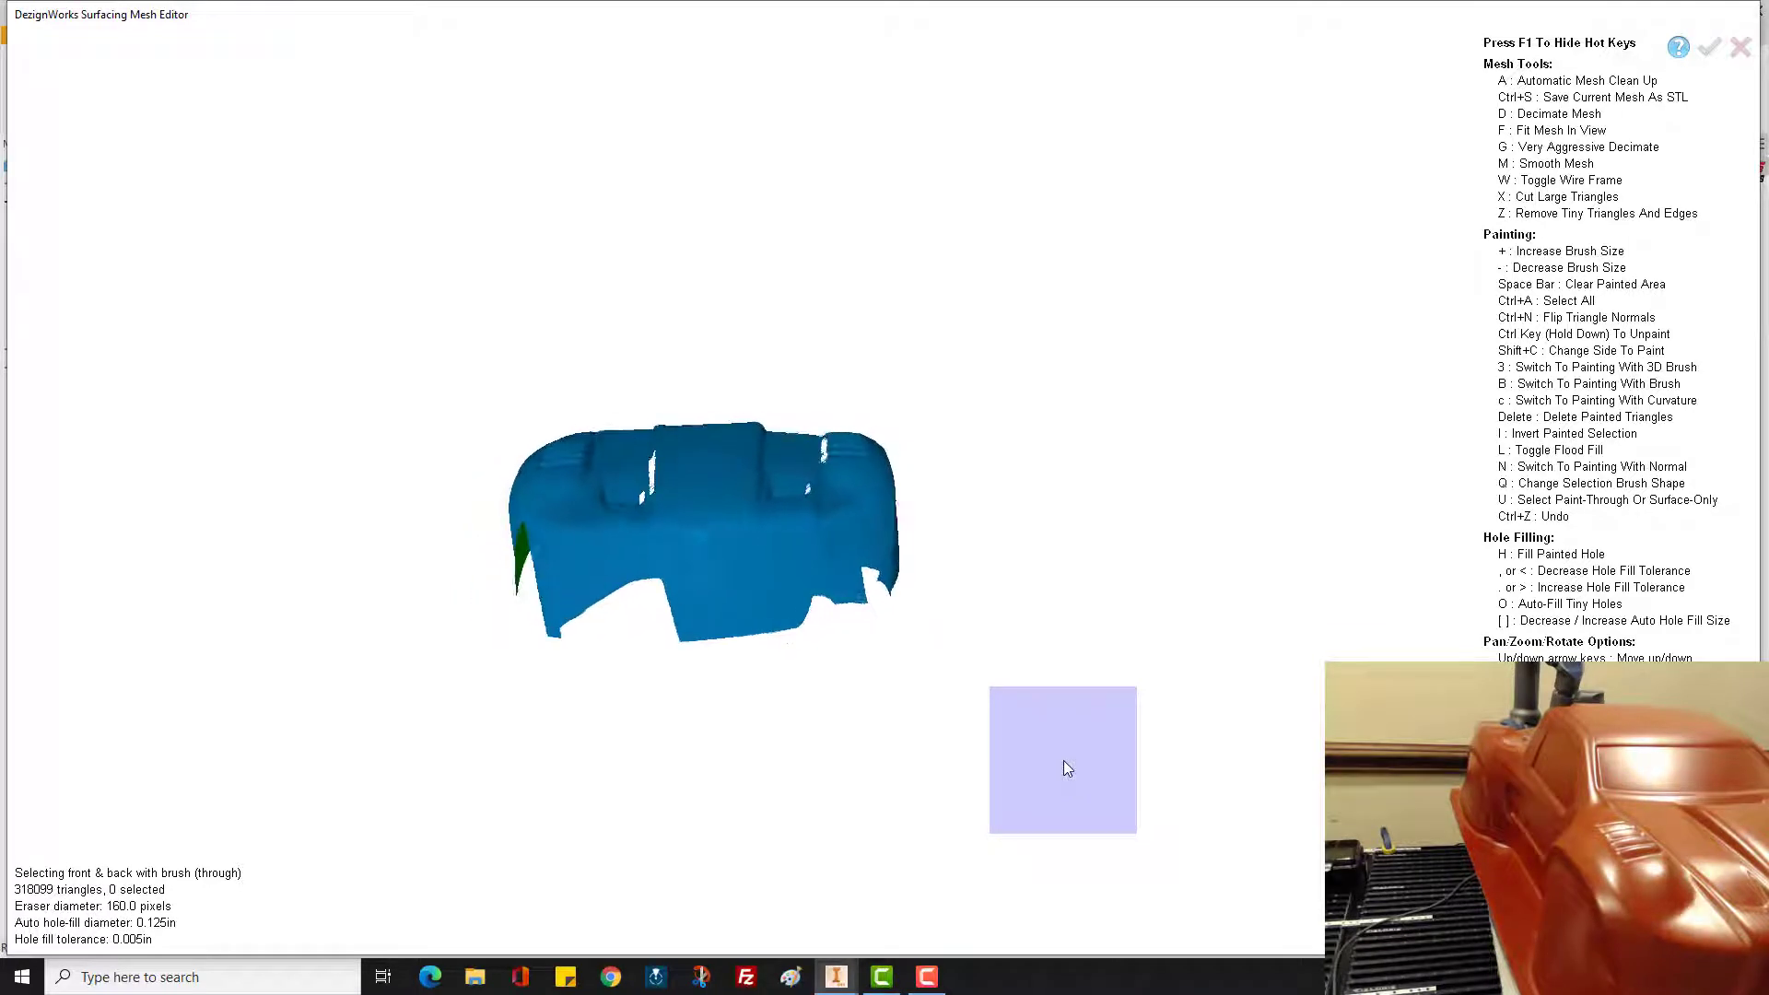
key(Right)
key(Right)
key(Right)
key(Right)
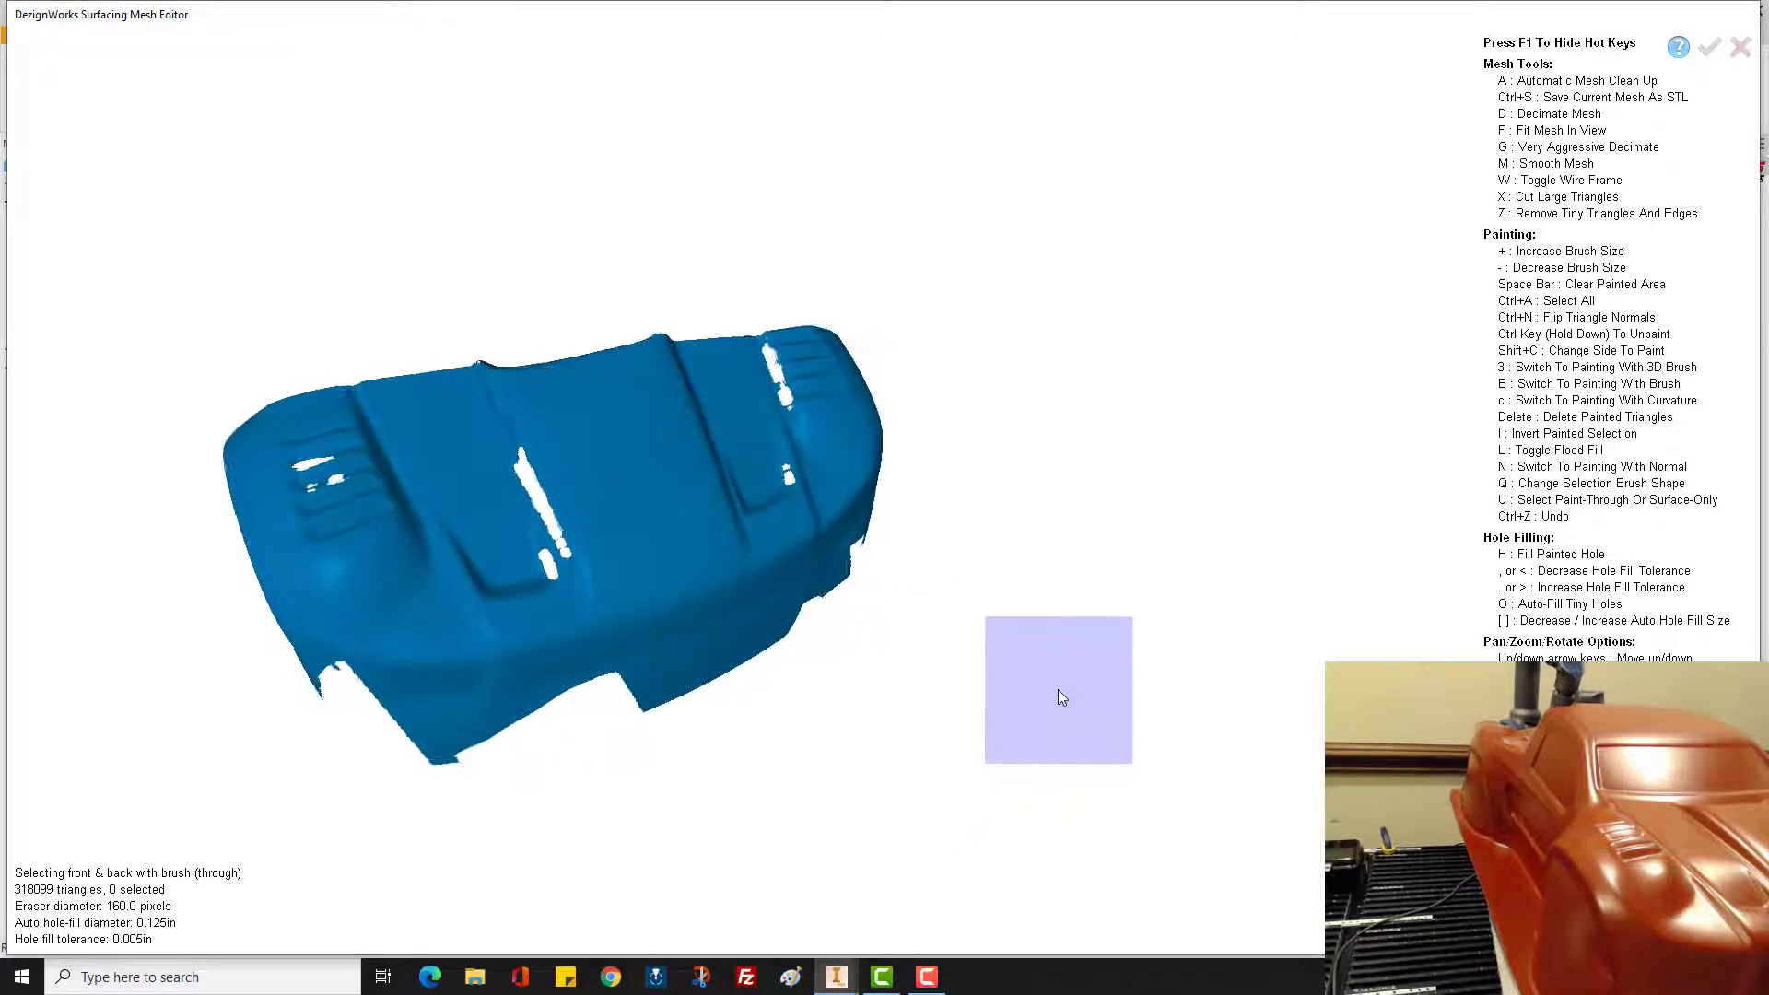
key(Right)
key(Right)
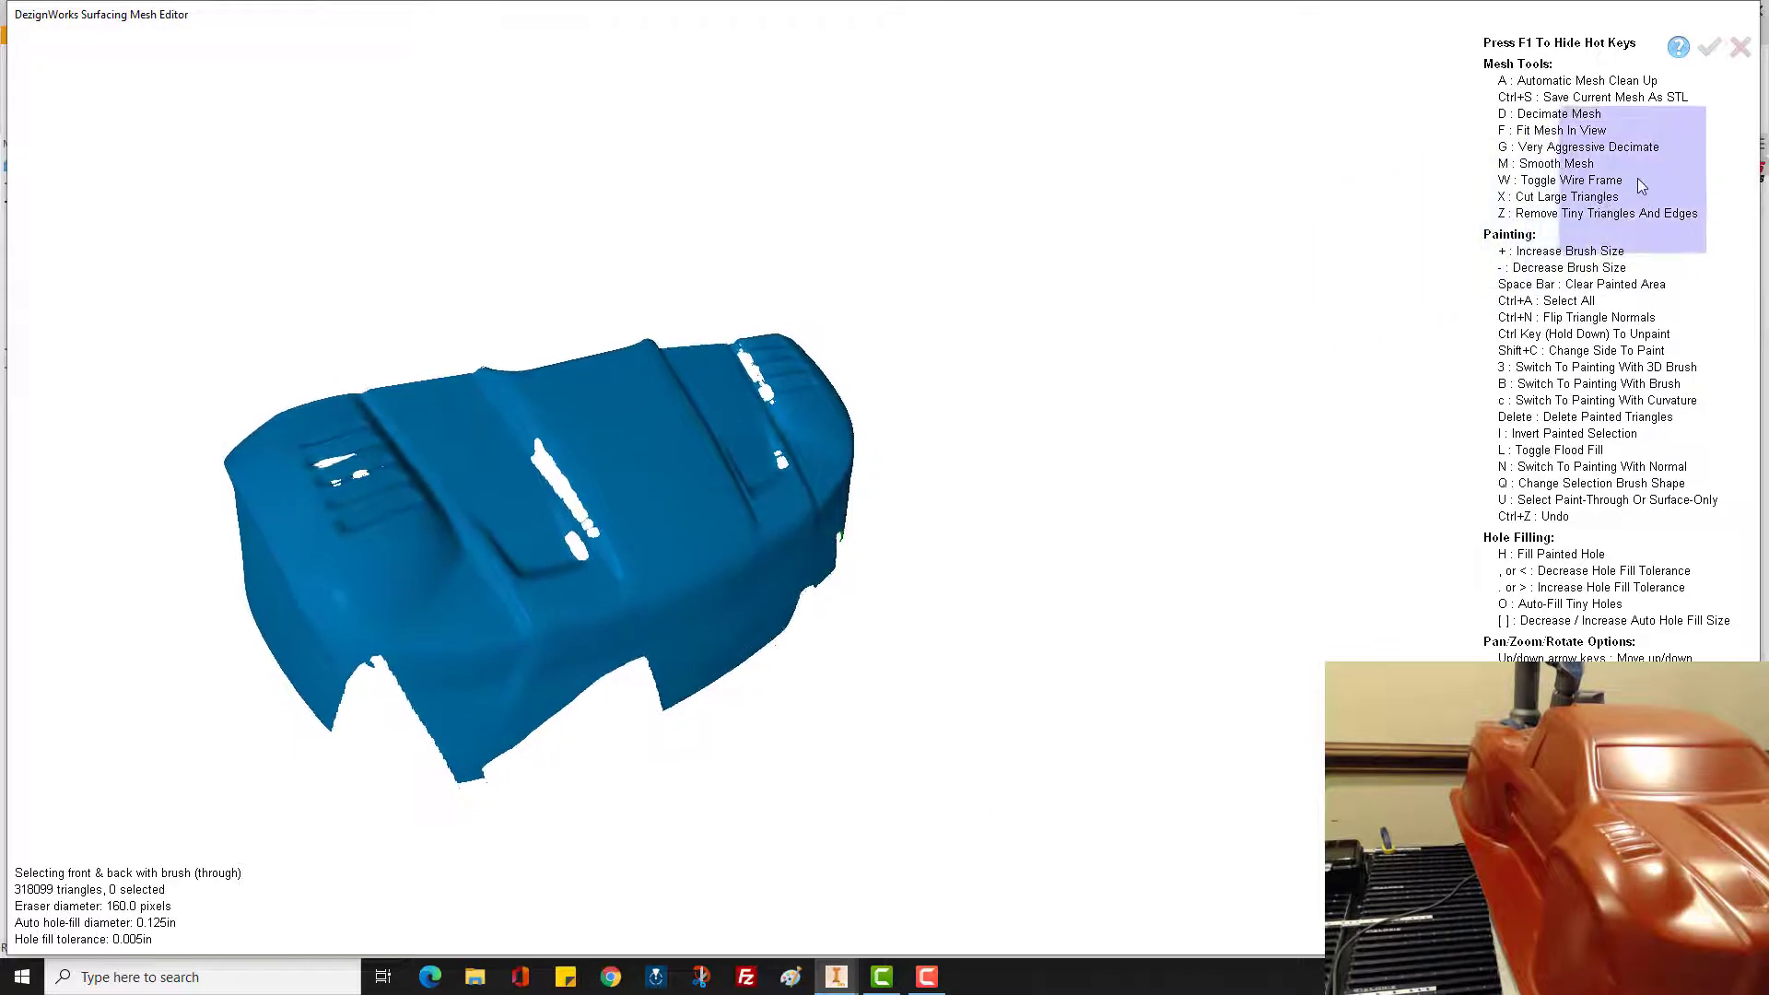
key(Right)
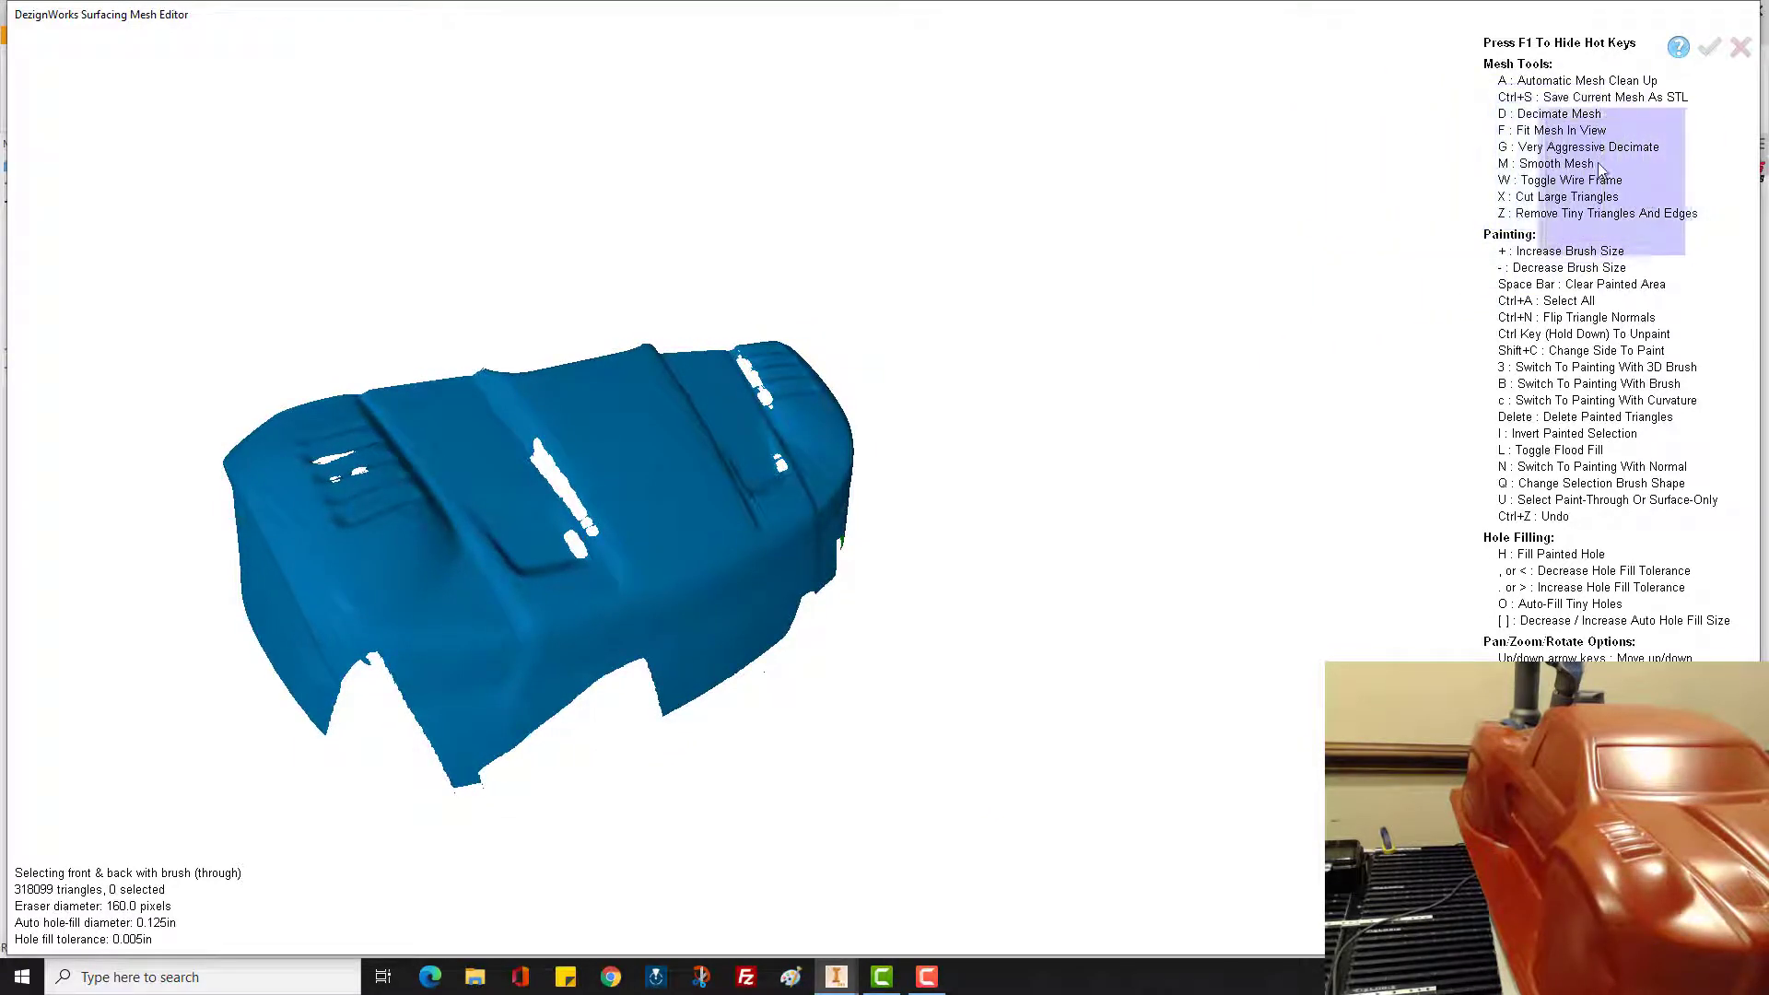
key(Right)
key(Right)
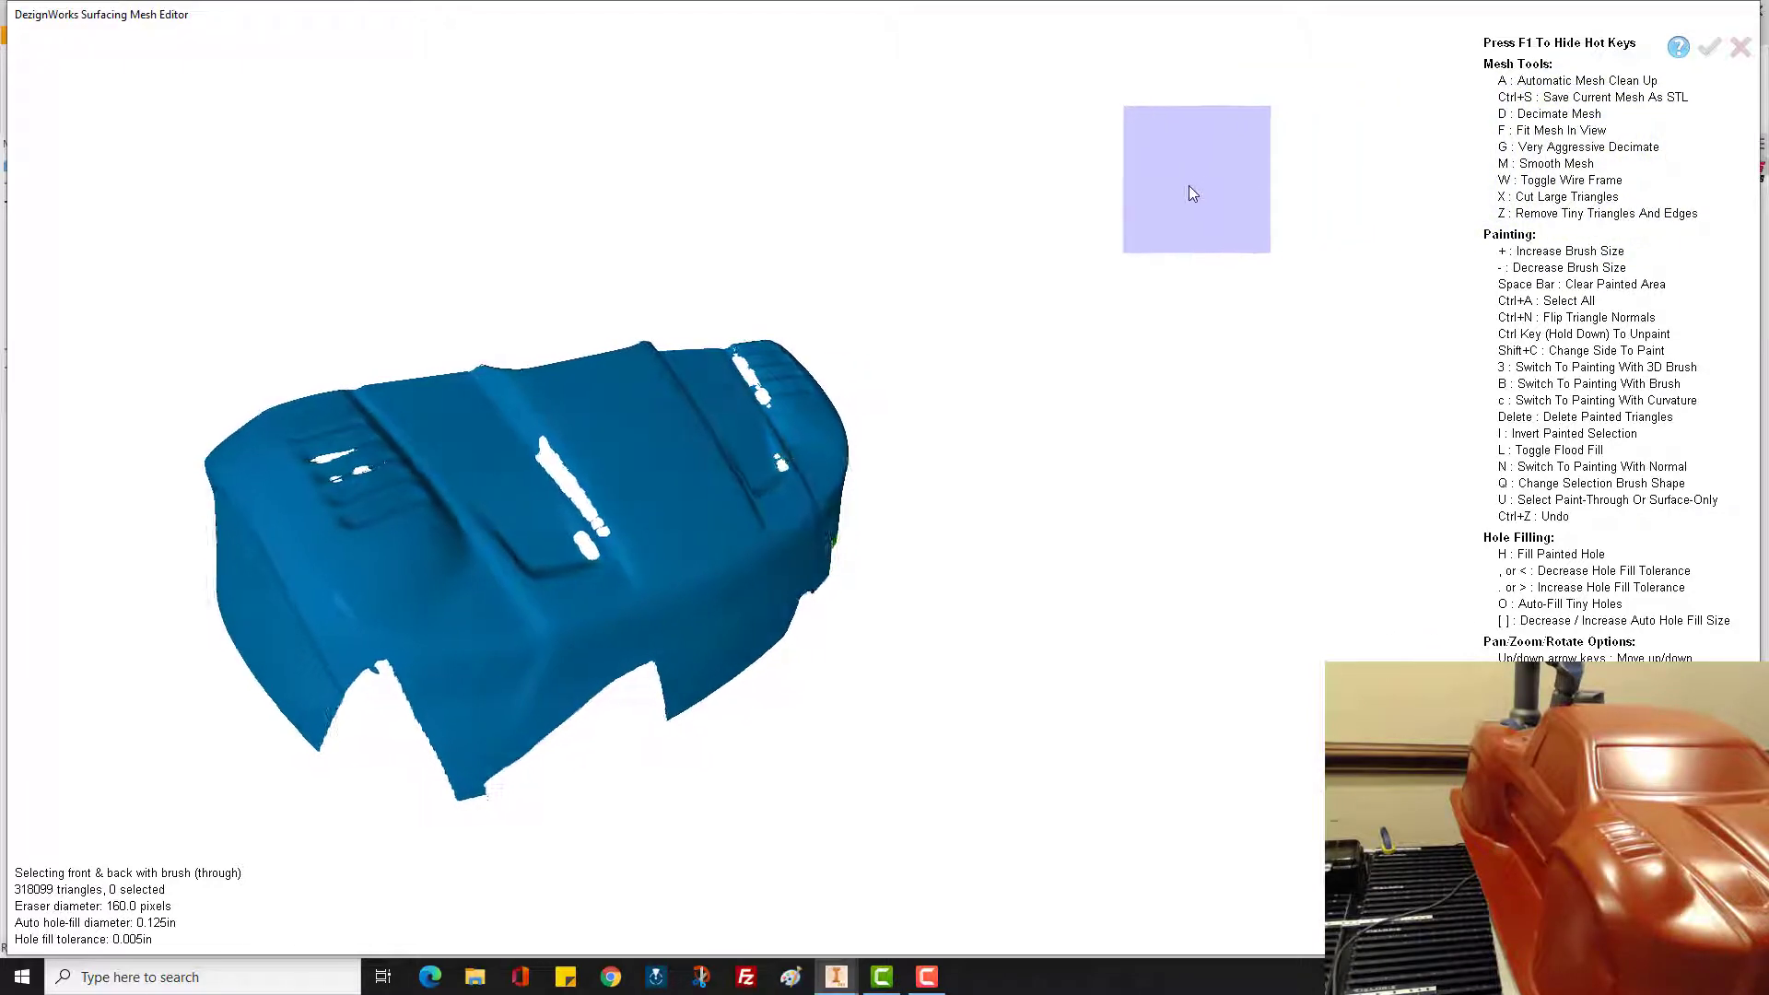
Step: Smooth the whole truck body mesh while viewing the hood and fender vents from above
key(Up)
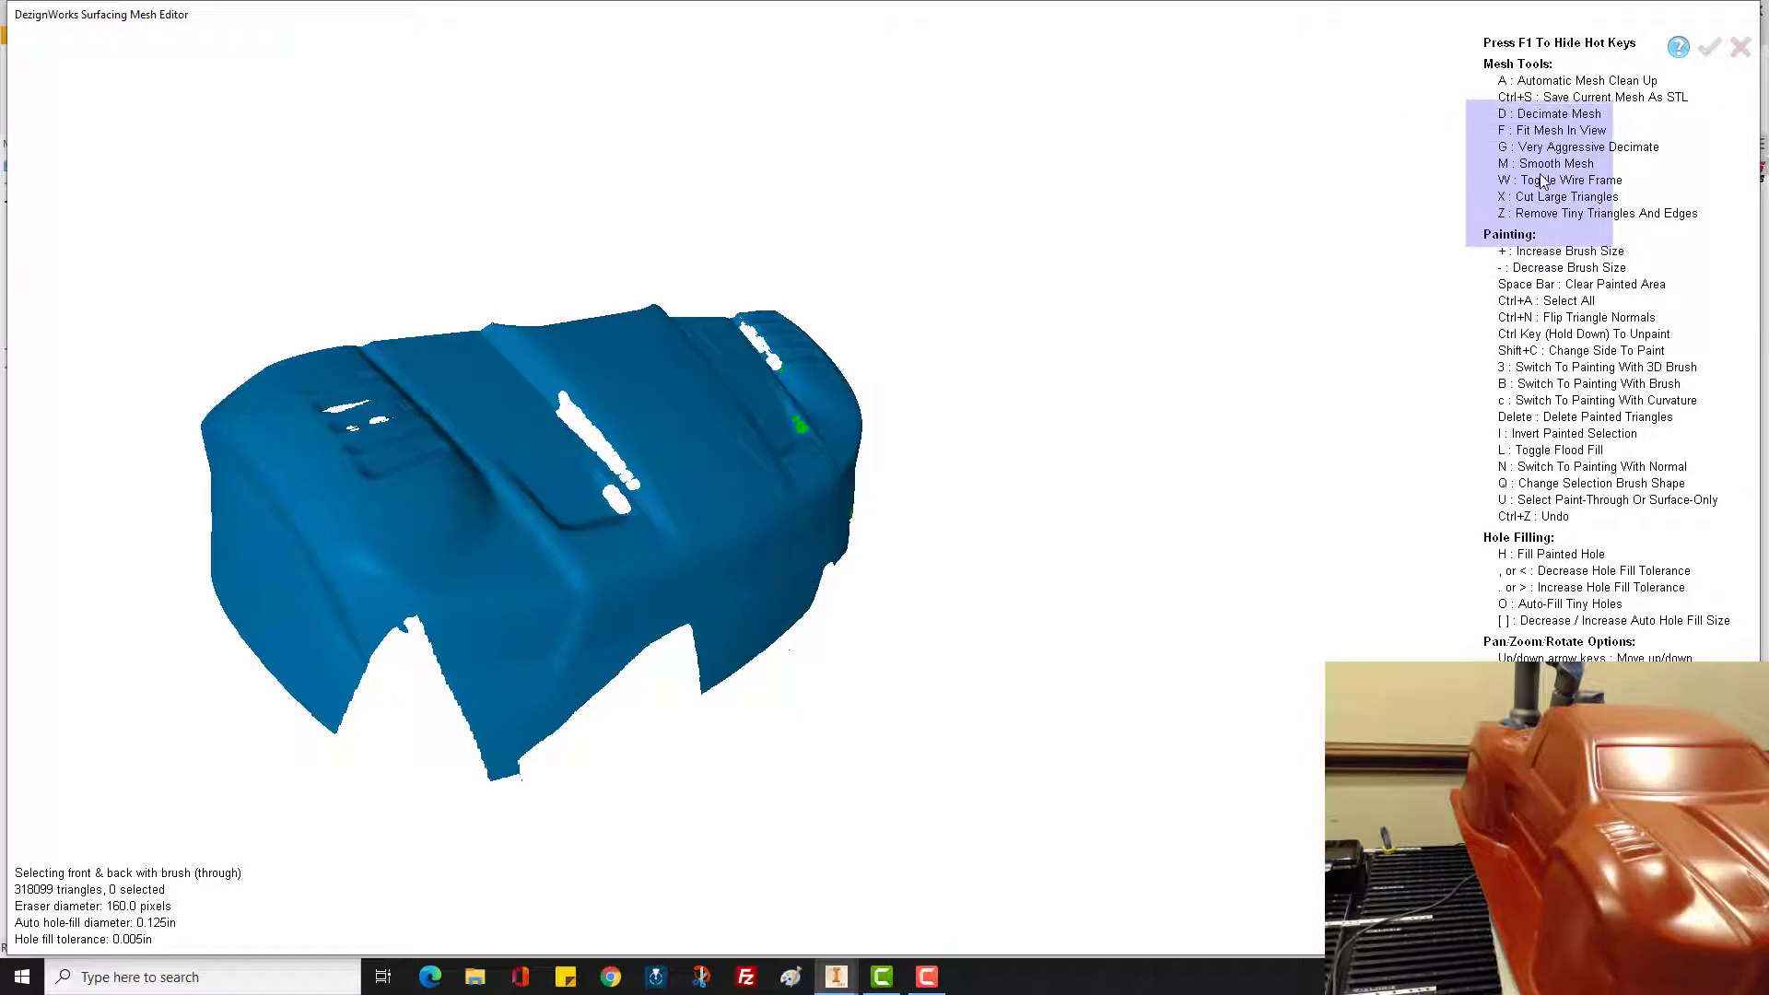
key(Up)
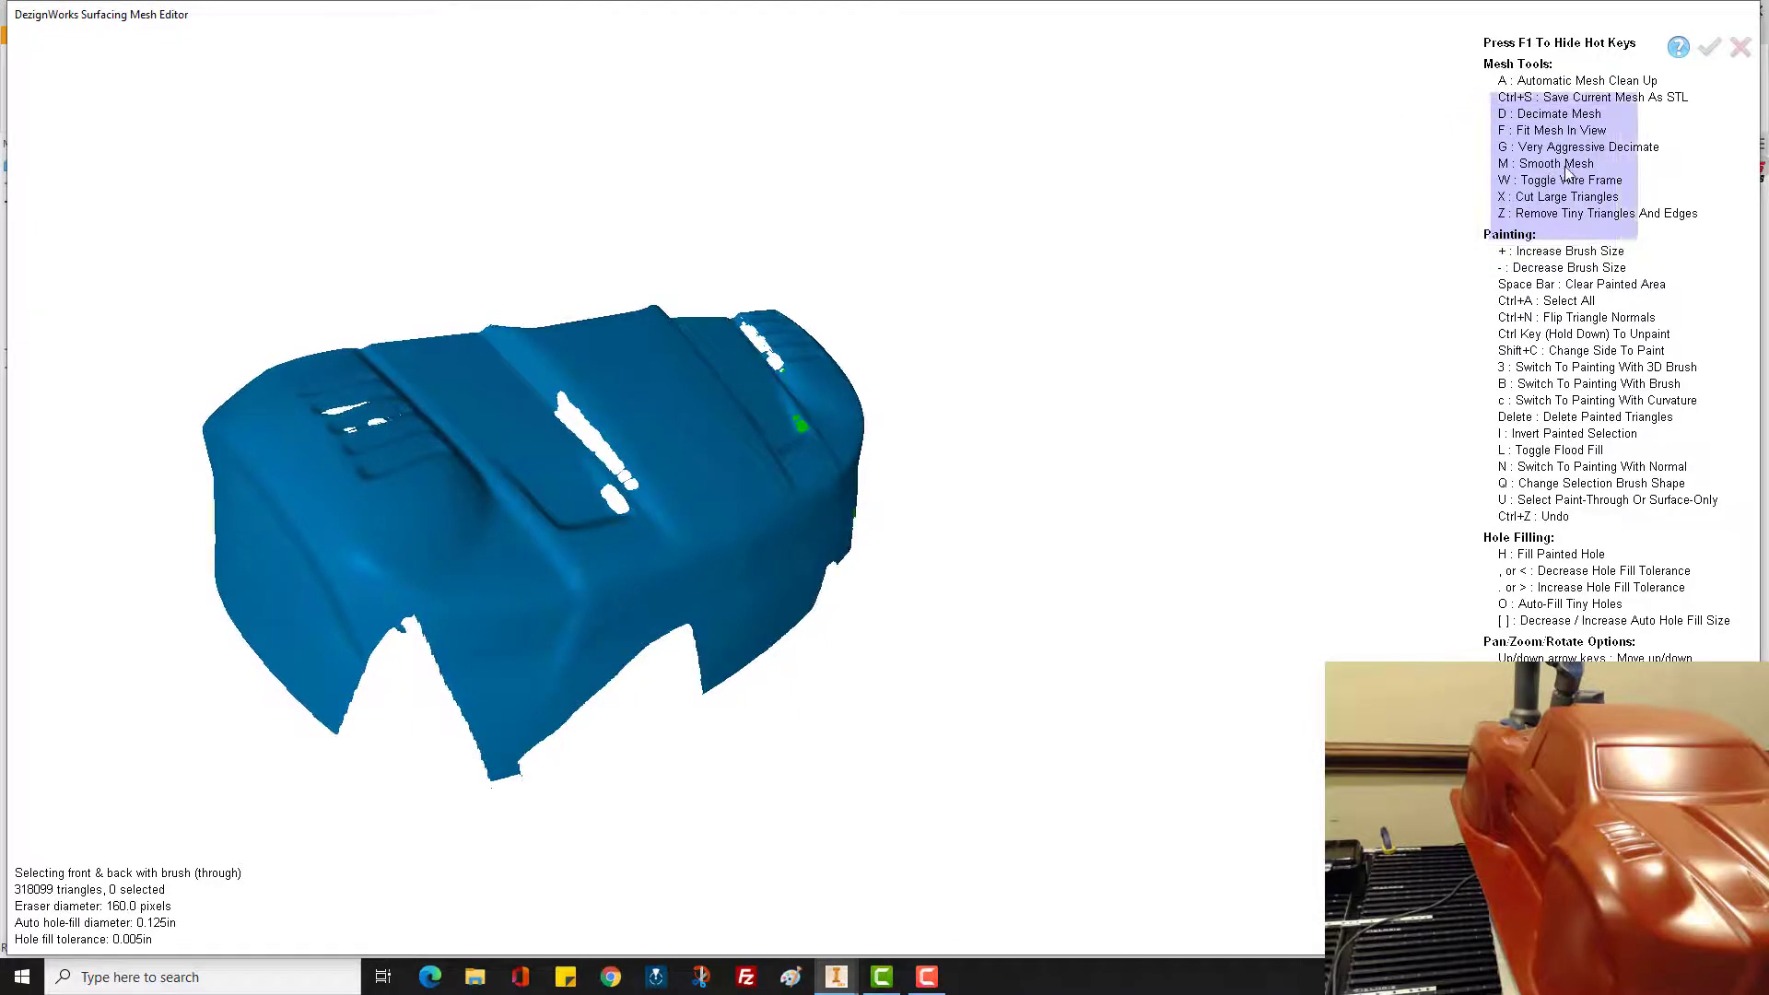
key(Up)
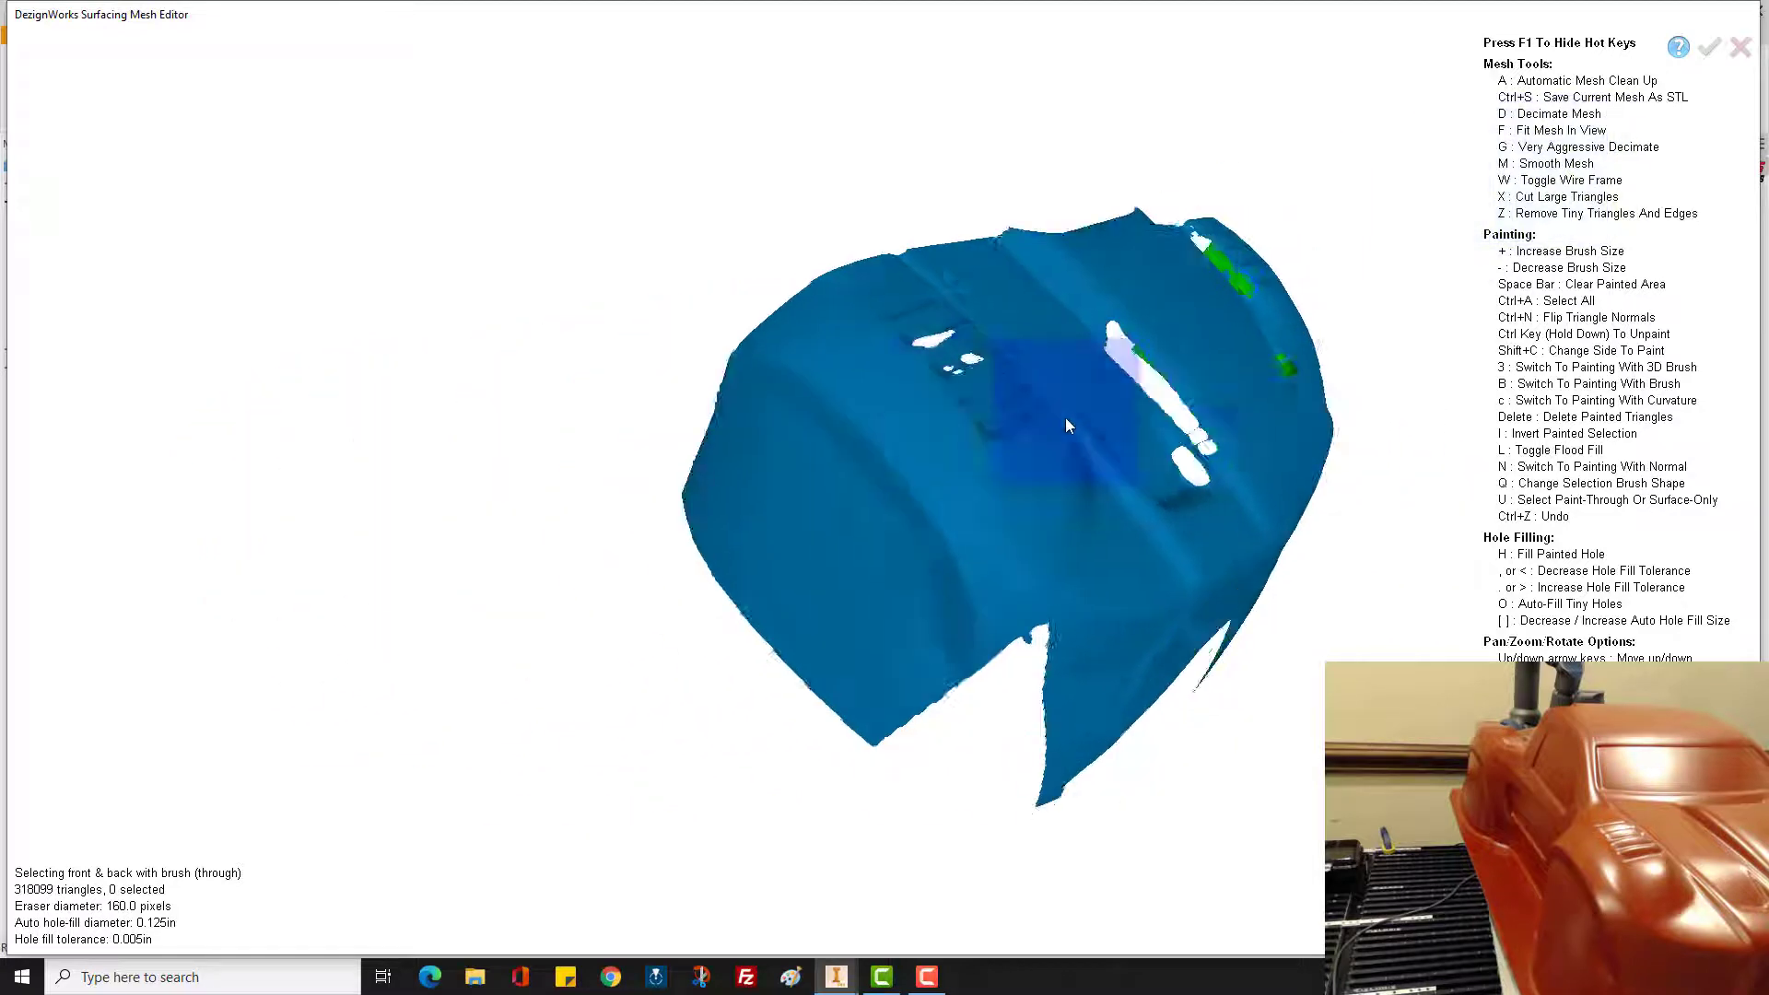
mouse_move(1030, 449)
middle_down()
mouse_move(781, 501)
mouse_move(497, 440)
middle_up()
key(Up)
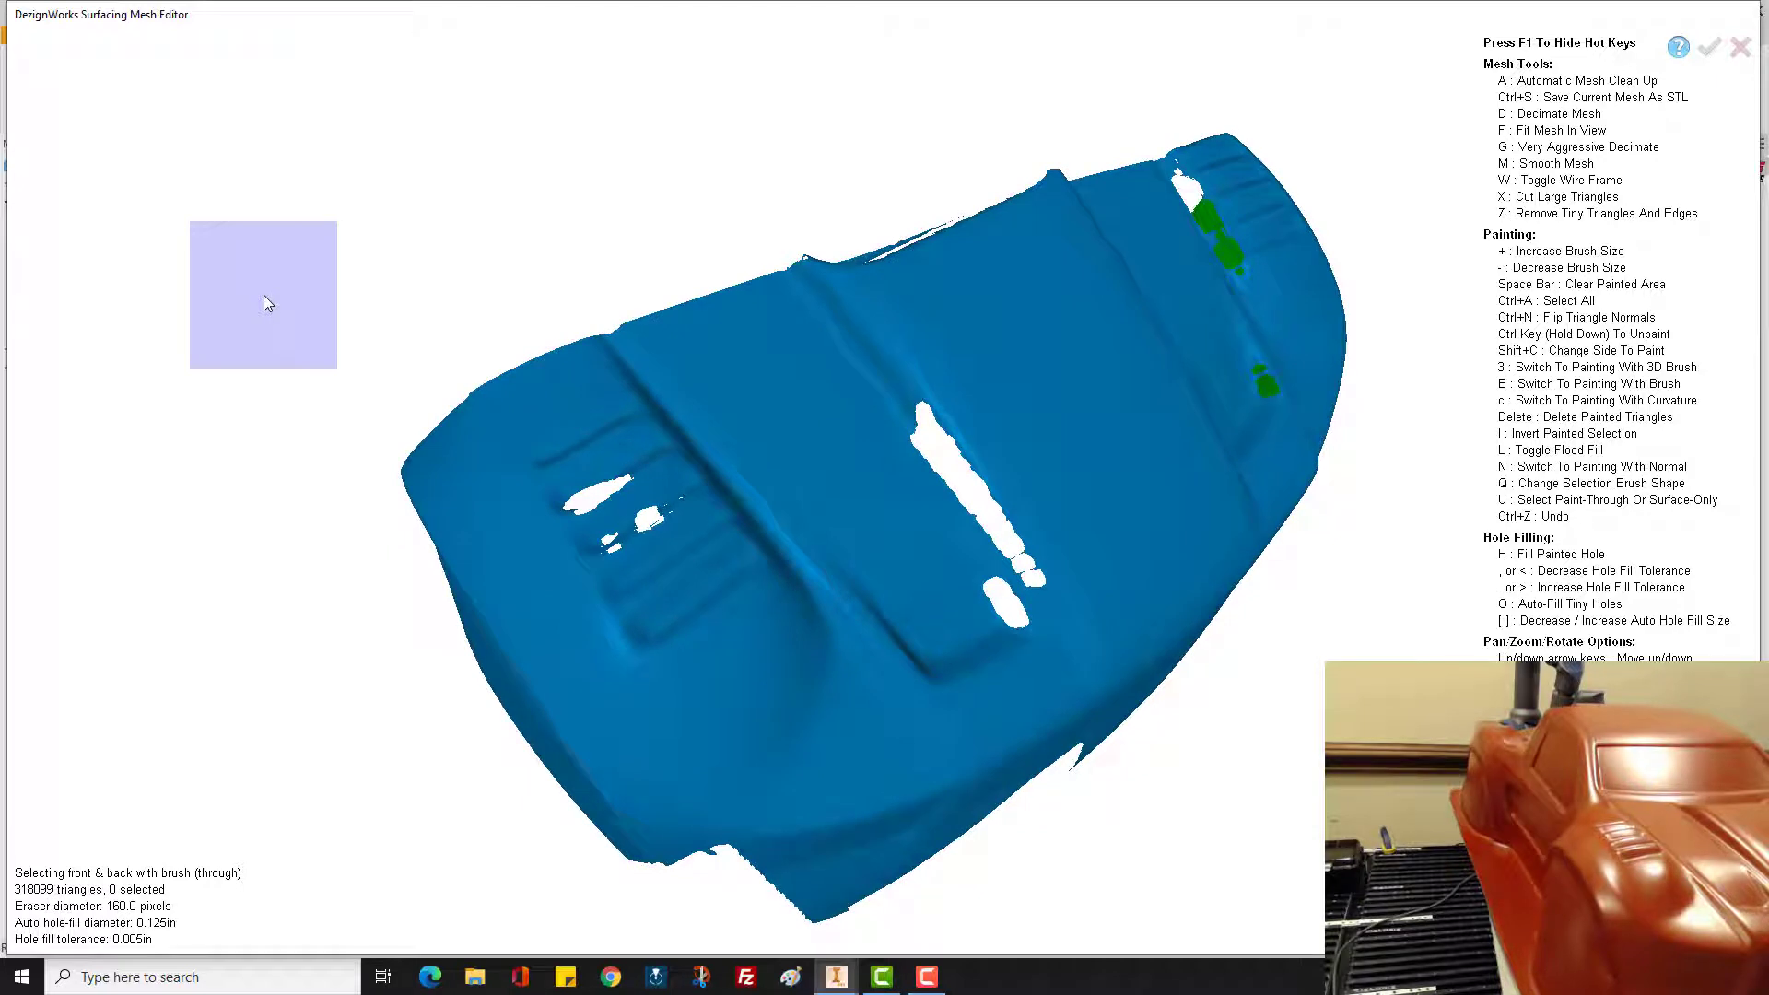
key(m)
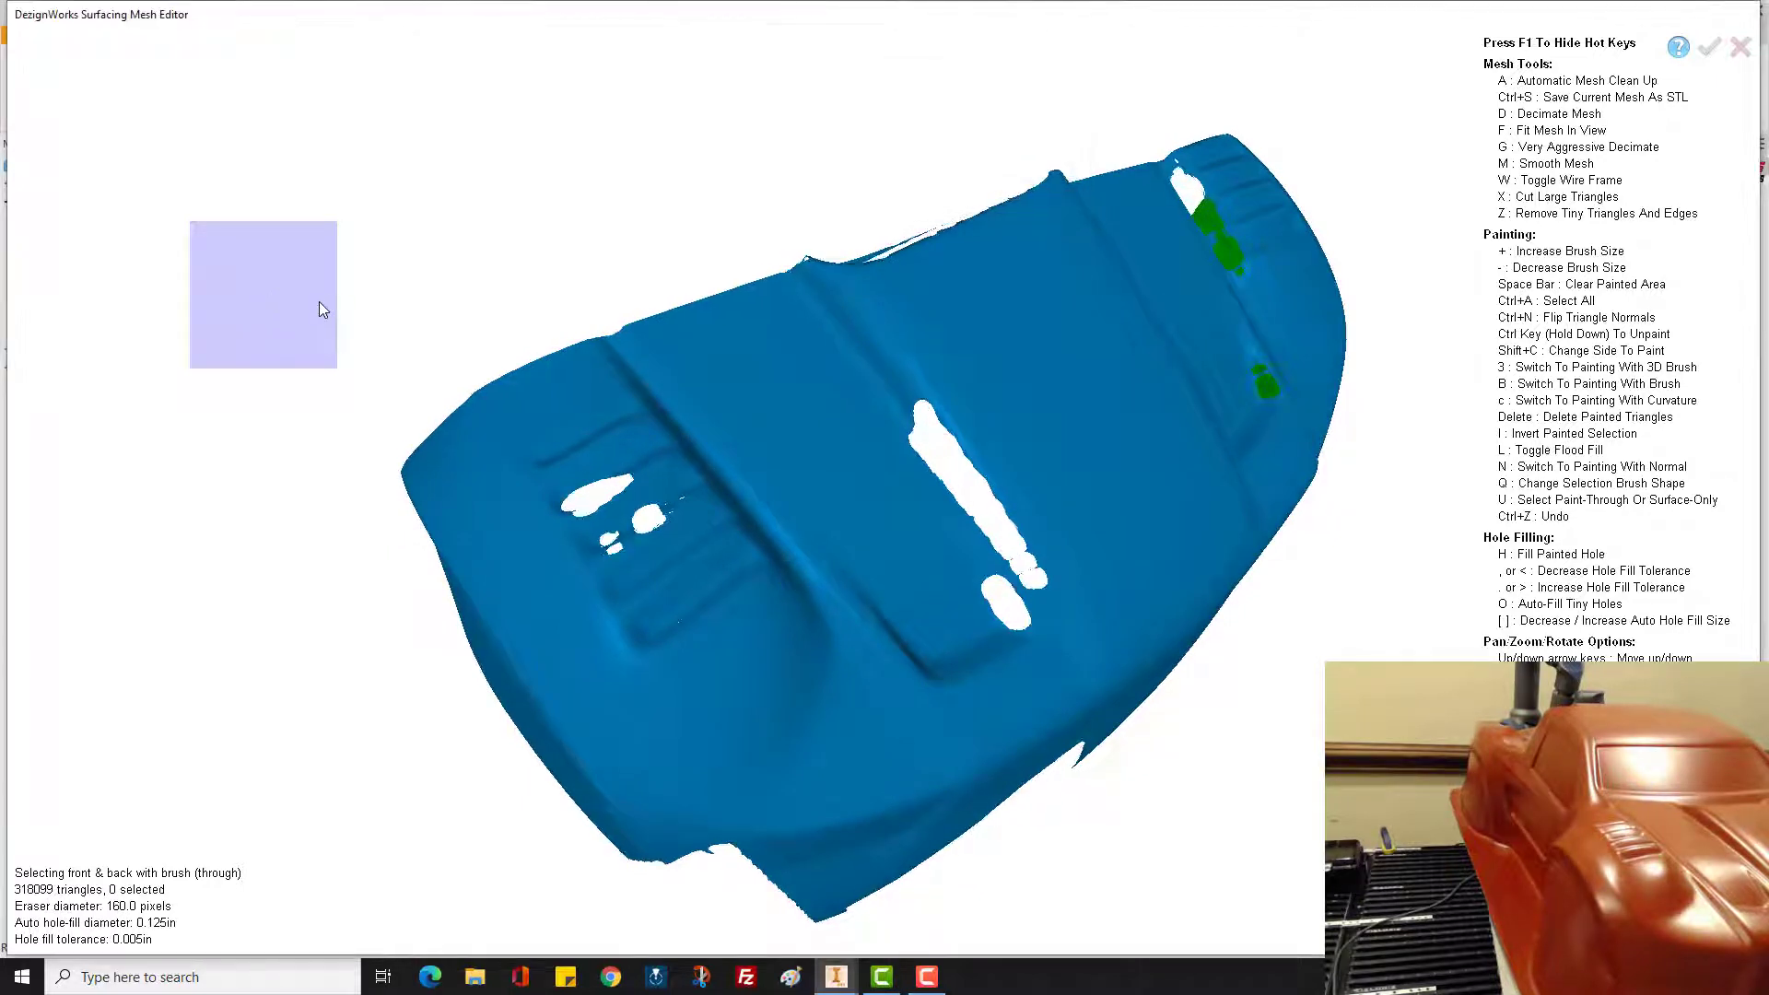
Step: Inspect the smoothed mesh around the fender vents, hood, wheel arches and lower edges from several angles
scroll(662, 451, up, 3)
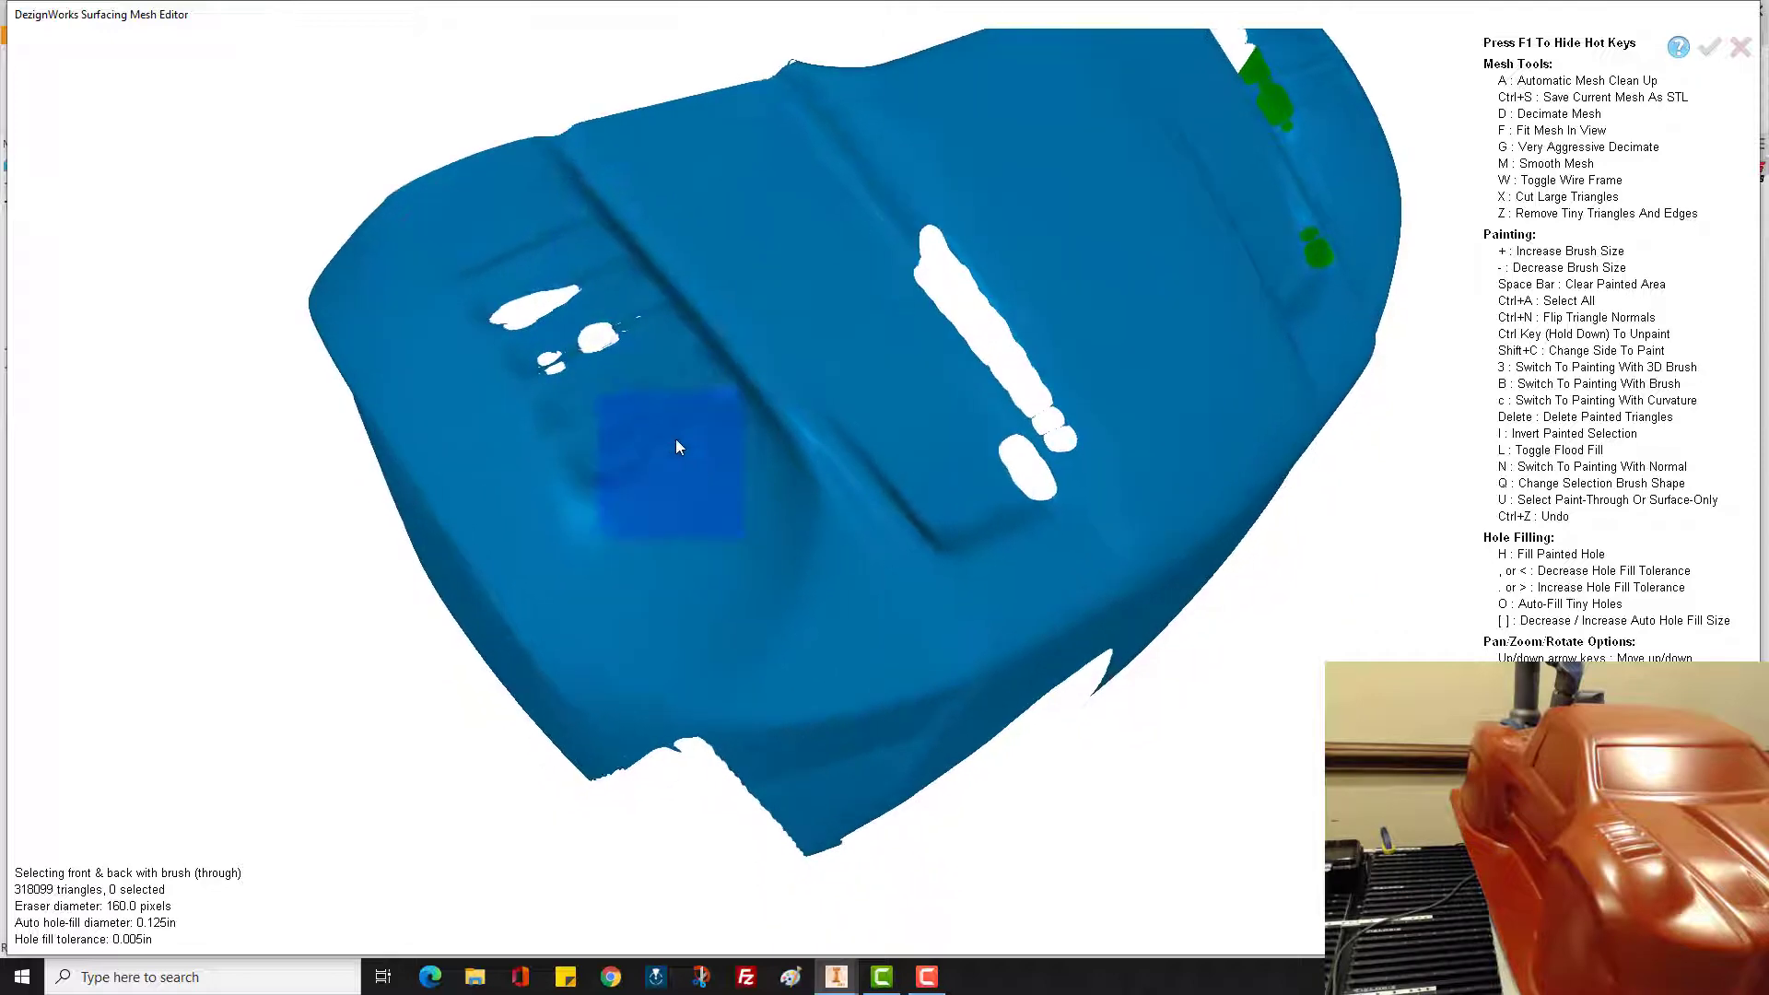
scroll(682, 407, up, 1)
scroll(667, 407, down, 3)
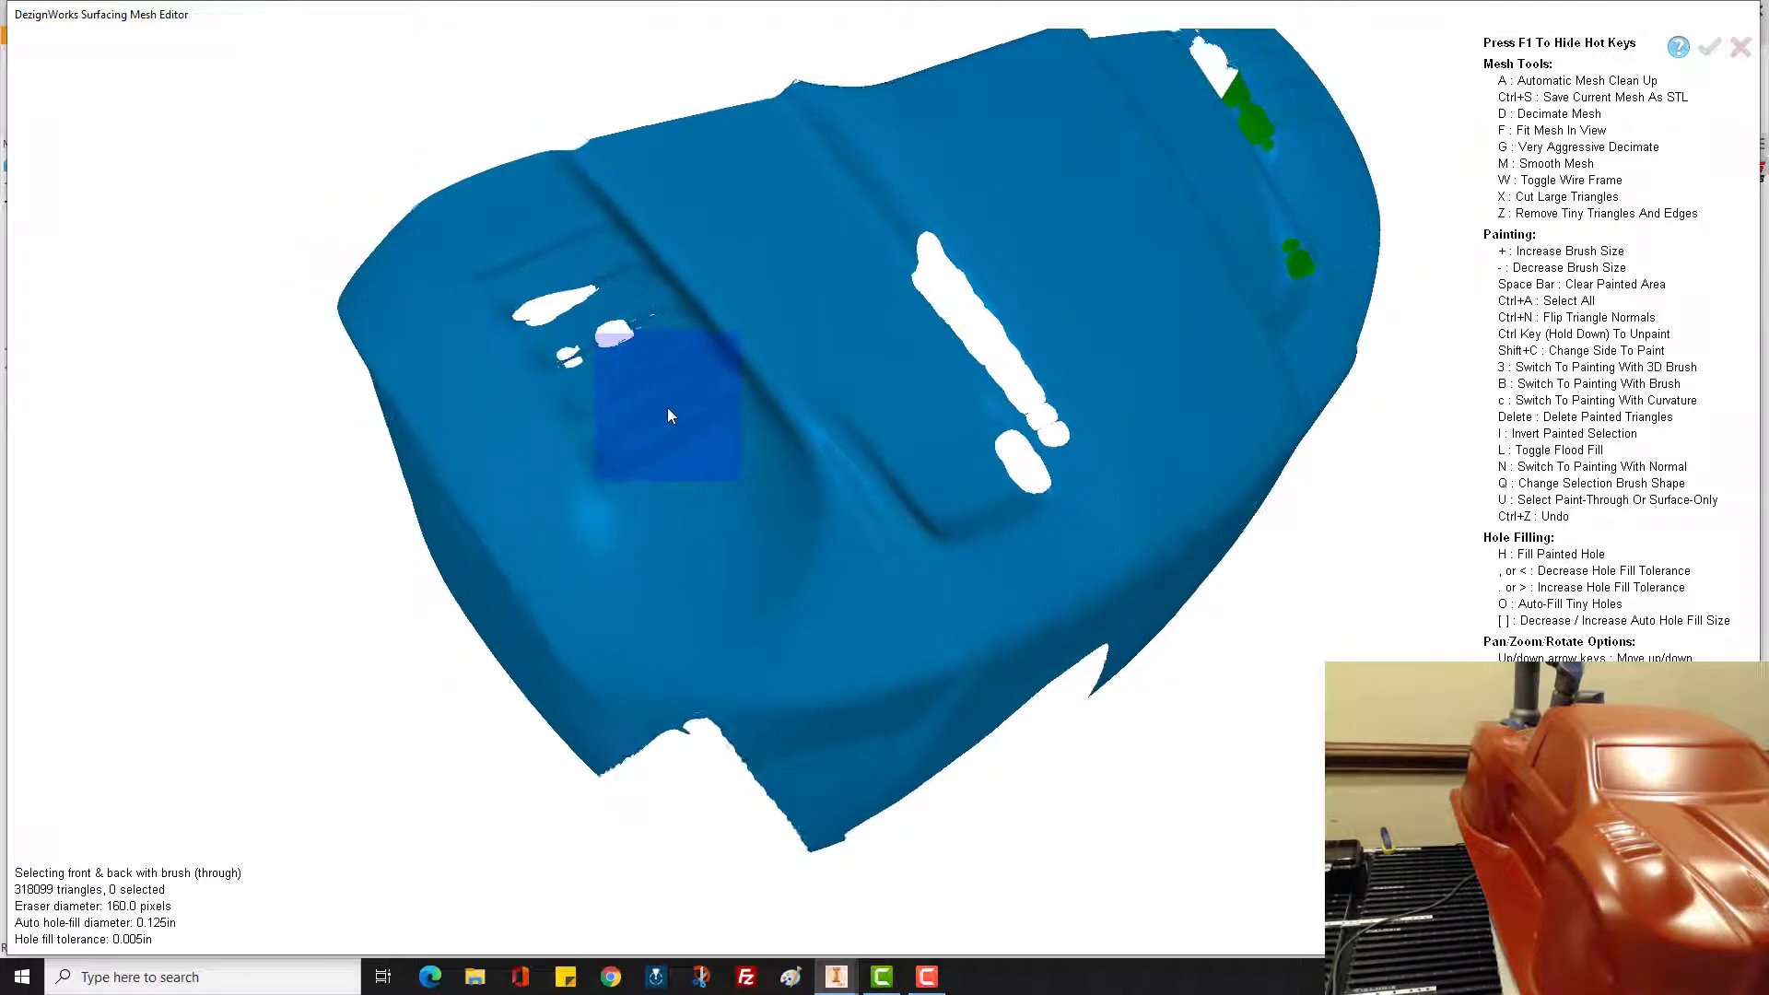
key(Down)
key(Down)
key(Down)
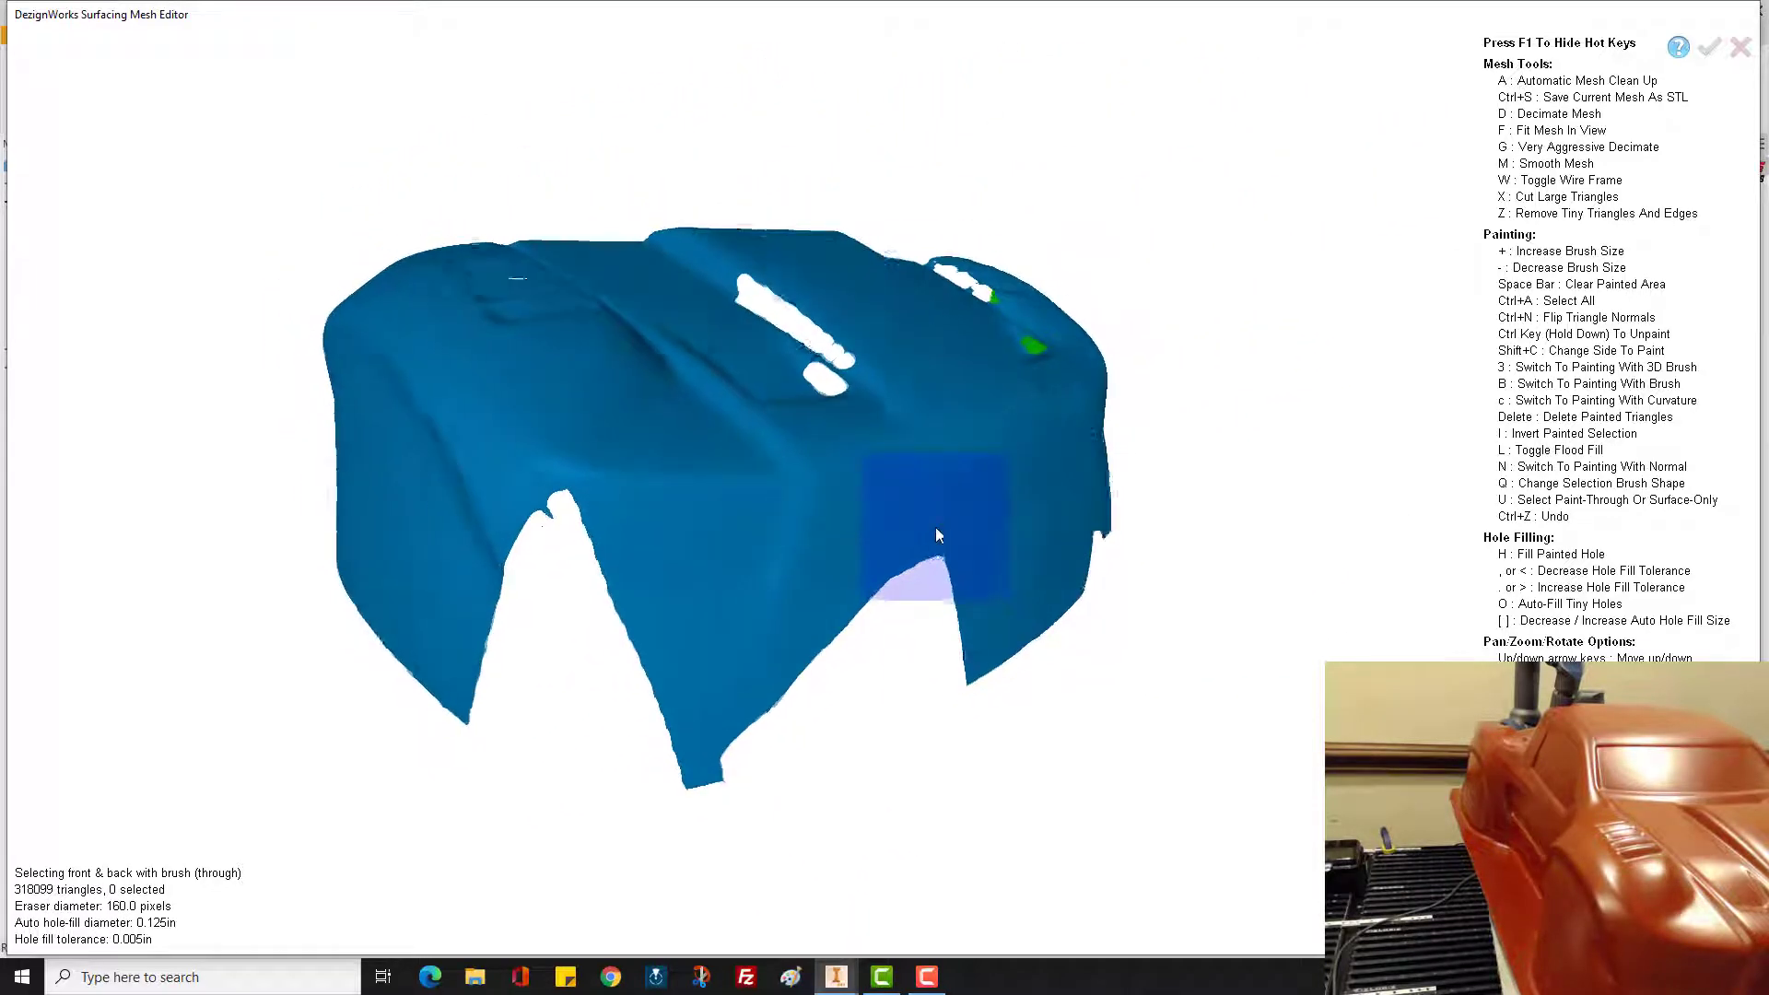
key(Left)
key(Left)
key(Left)
key(Left)
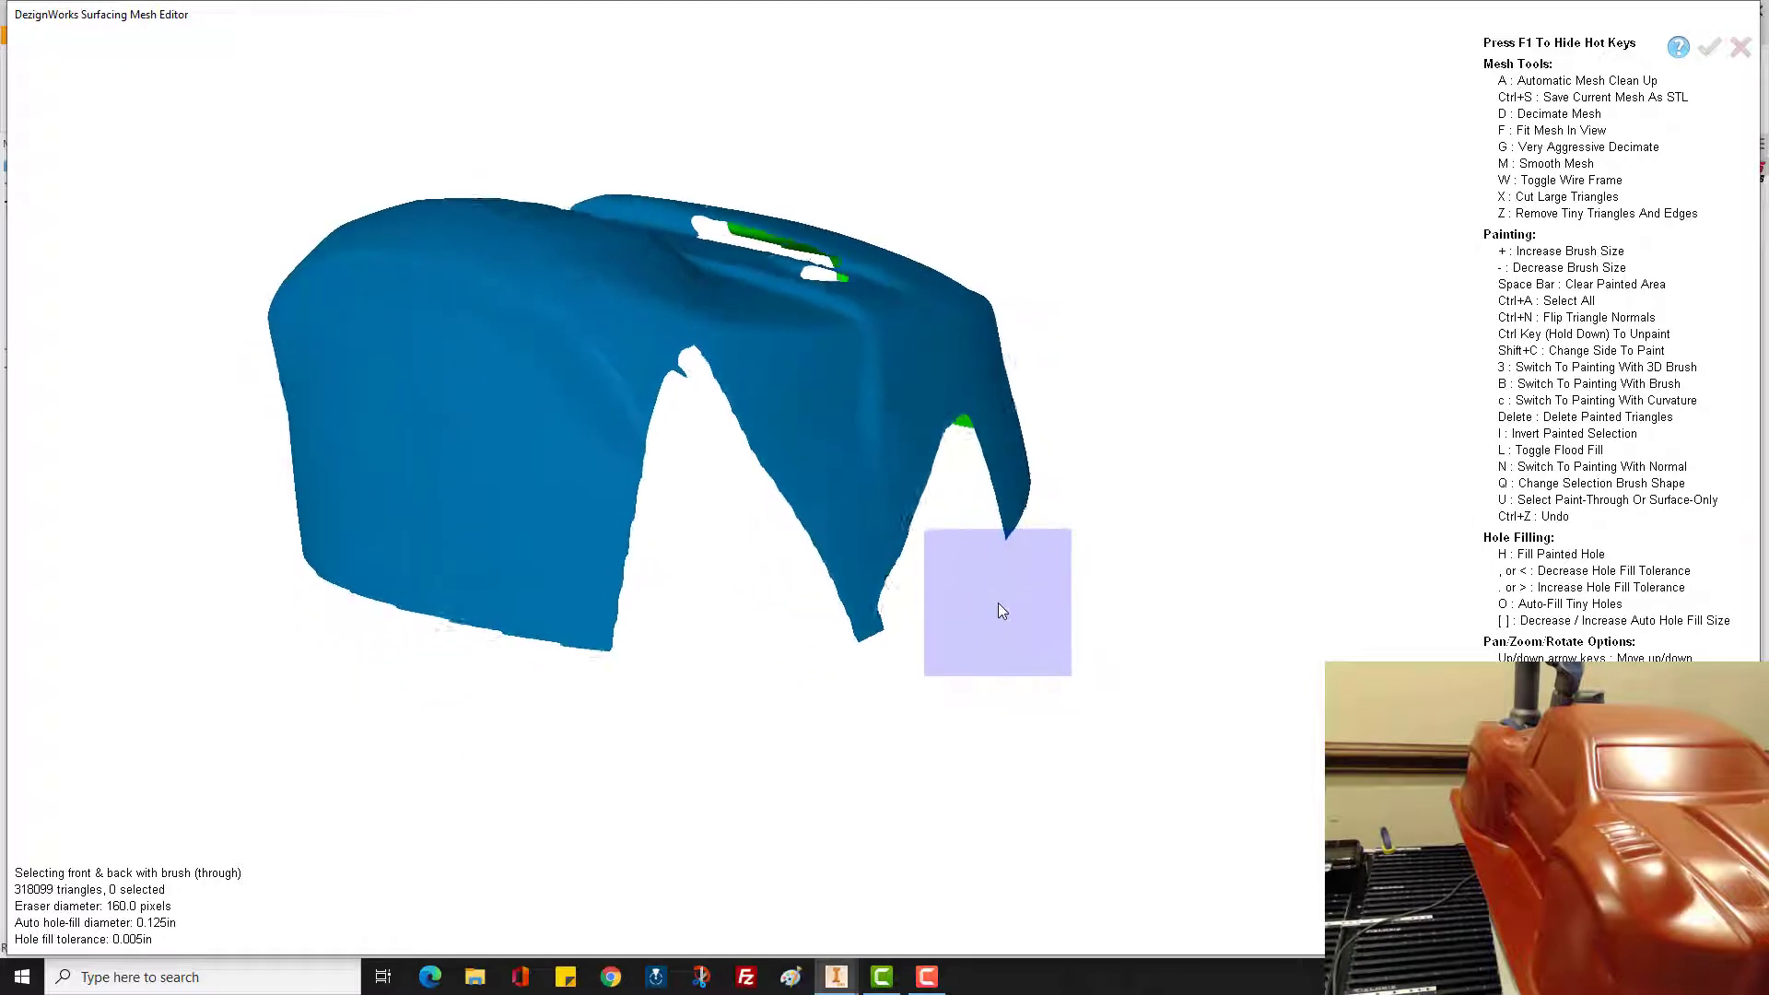
key(Left)
key(Left)
key(Left)
key(Left)
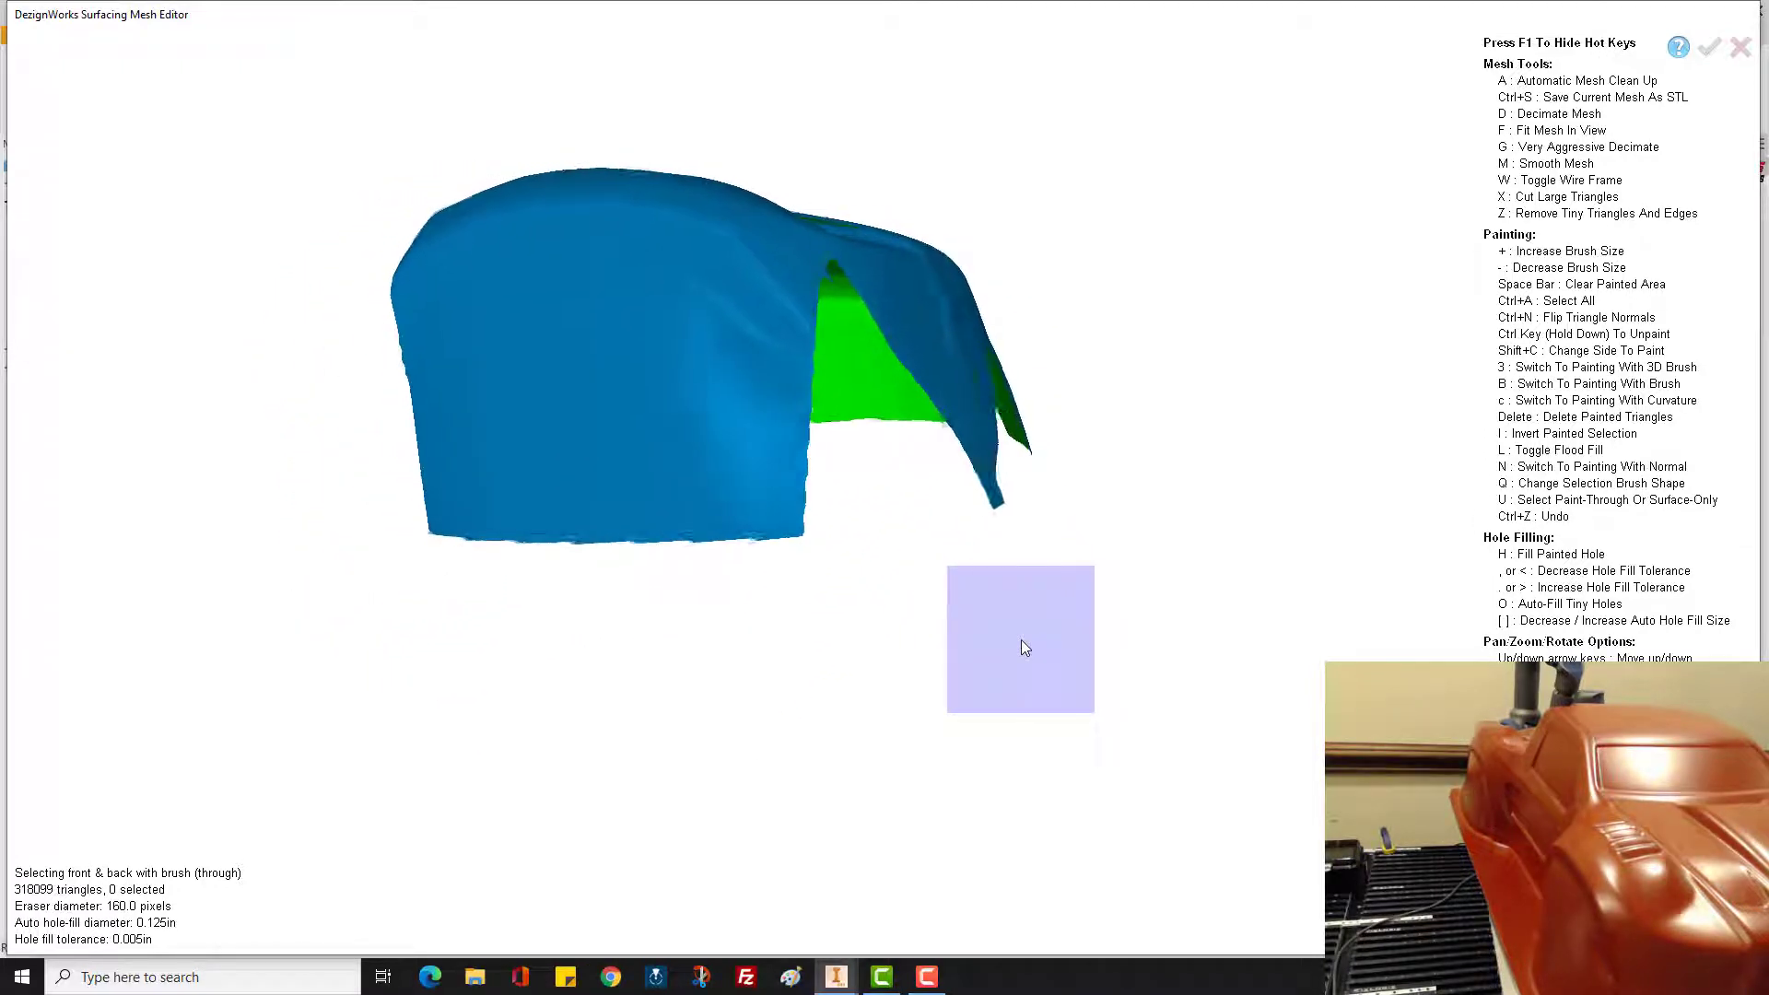
key(Left)
key(Left)
key(Left)
key(Left)
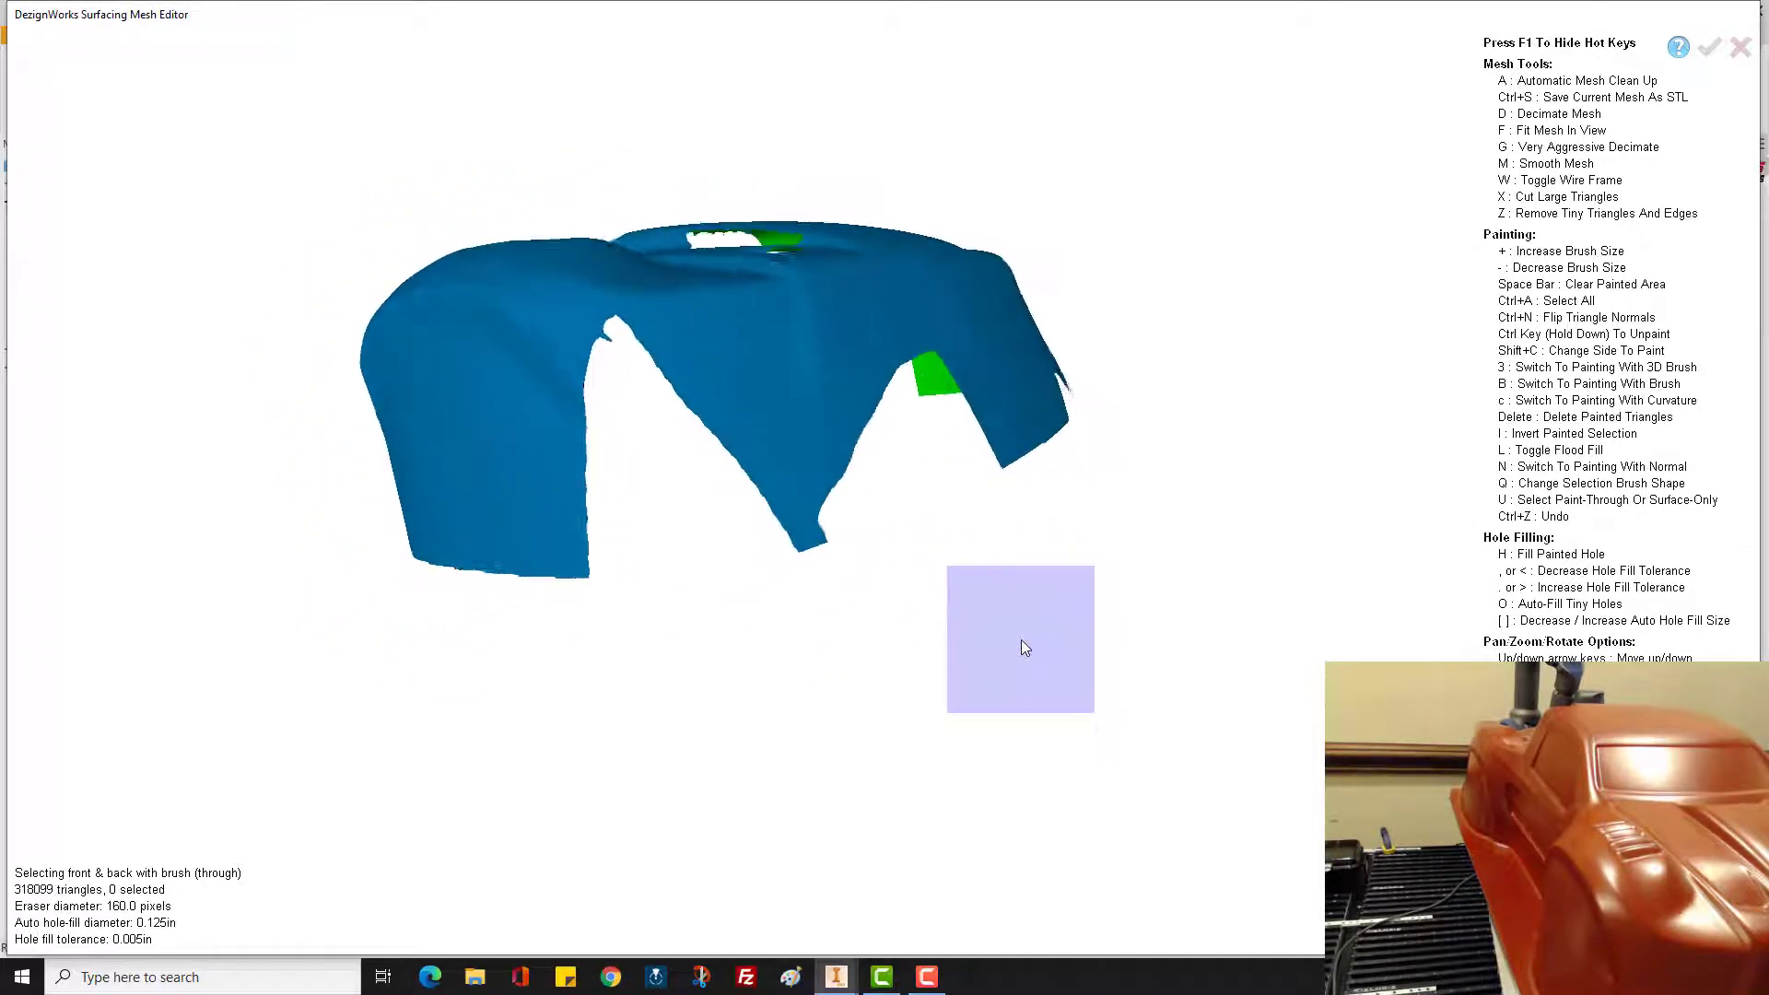
key(Left)
key(Left)
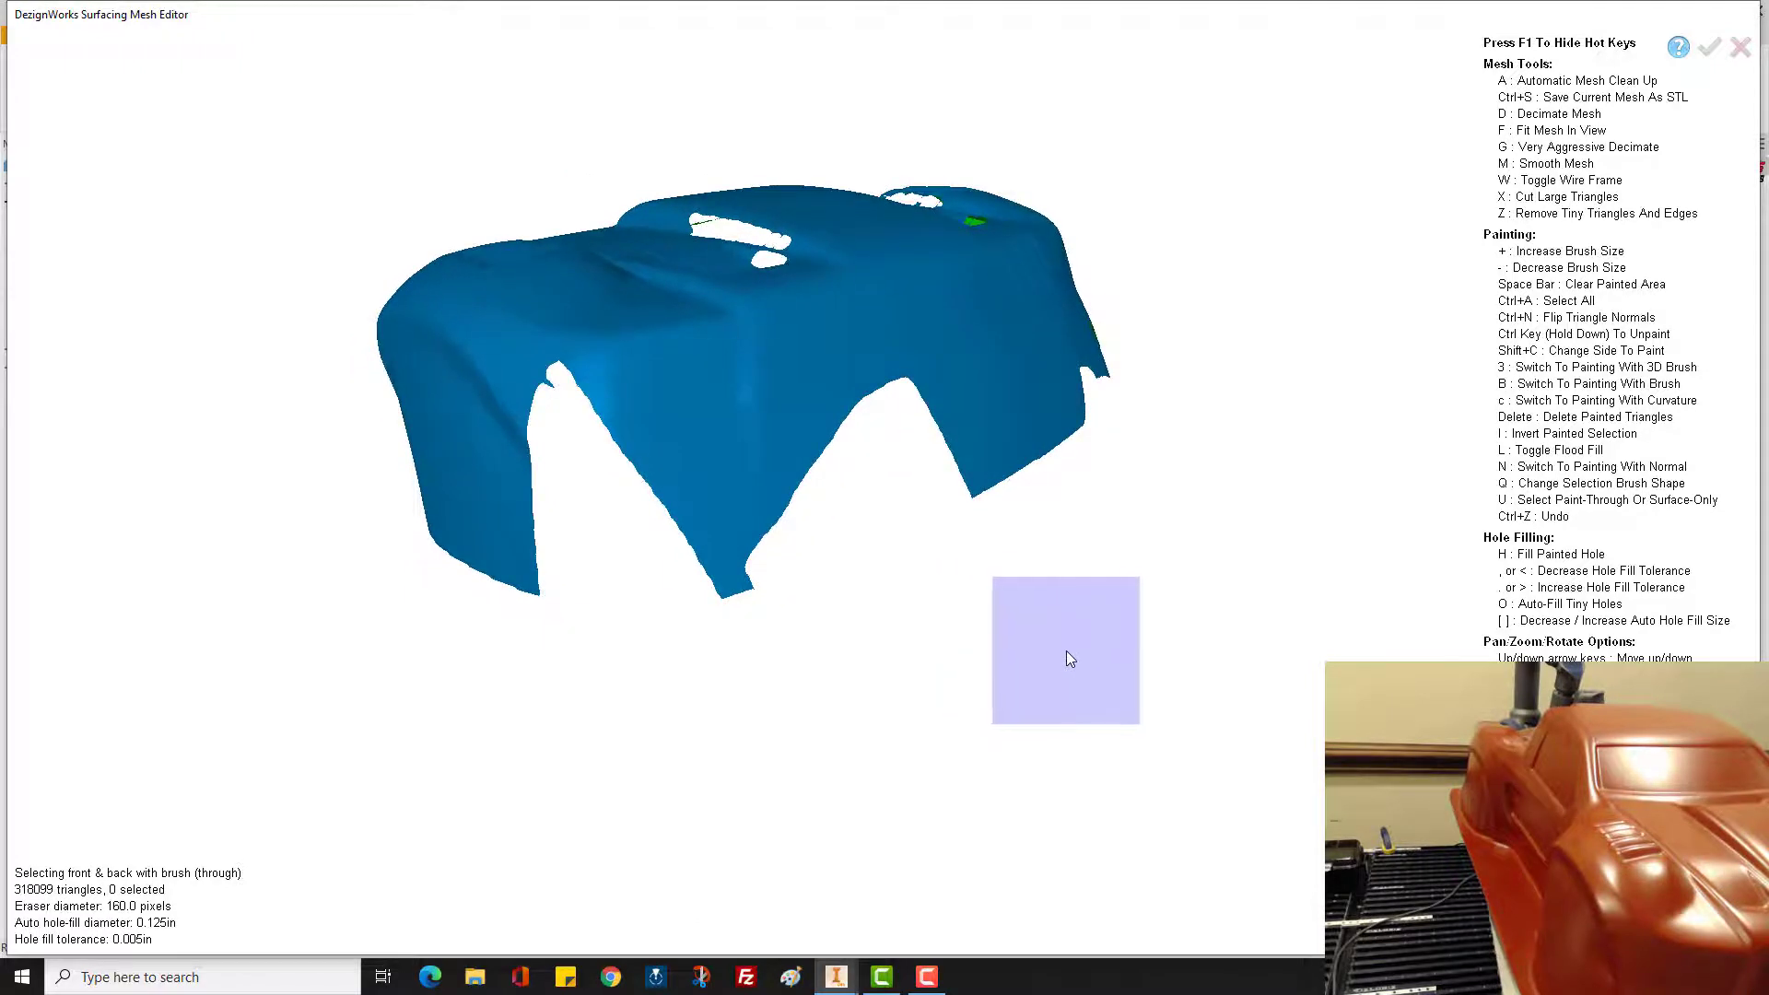
key(Left)
key(Left)
key(Left)
key(Left)
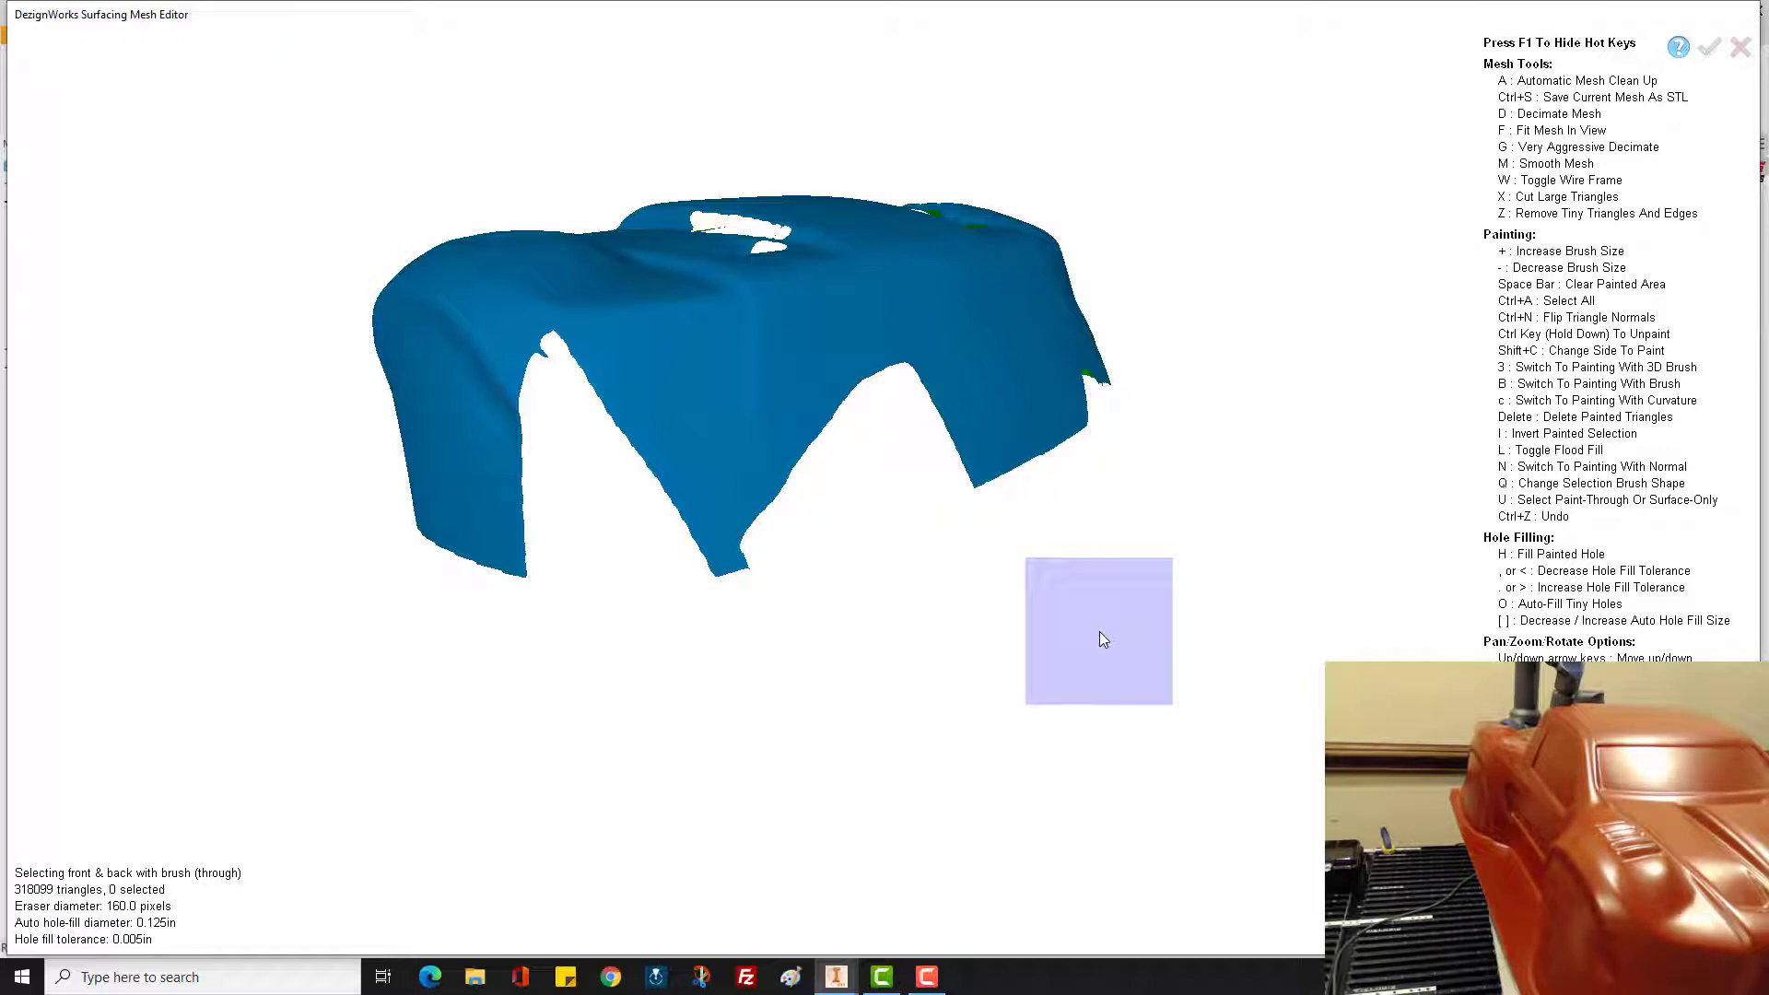
scroll(1275, 523, up, 1)
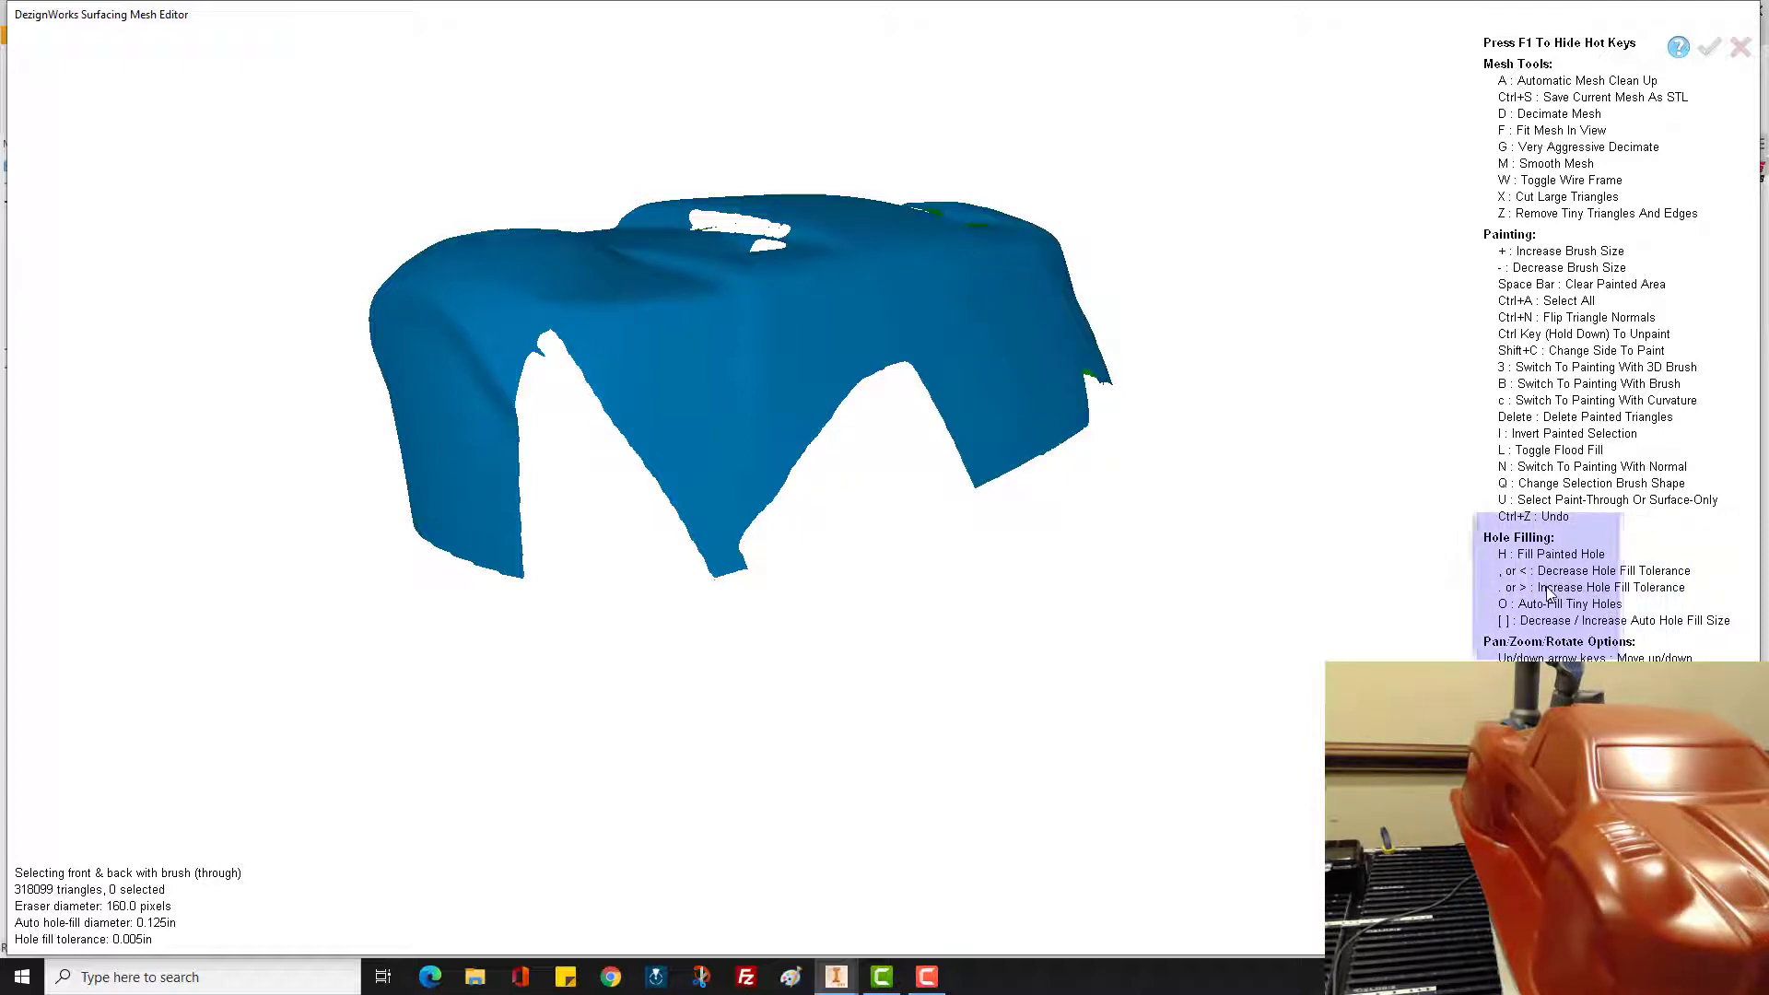
key(Left)
key(Left)
key(Left)
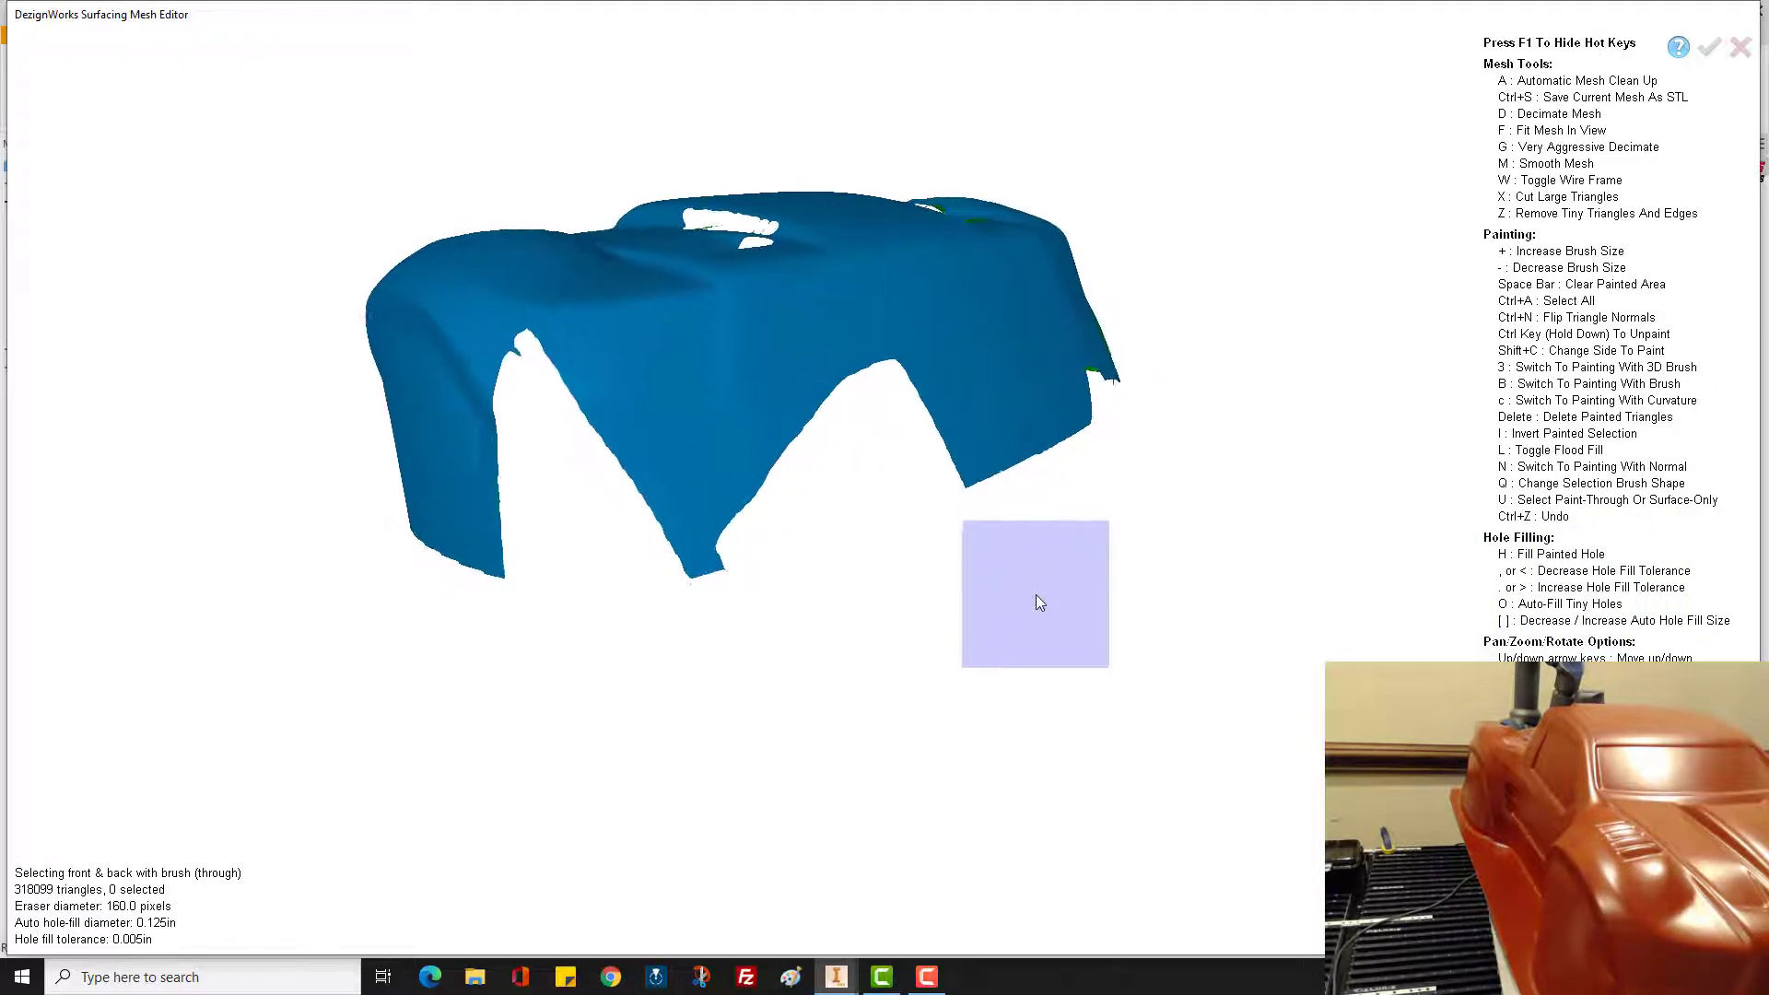
key(Left)
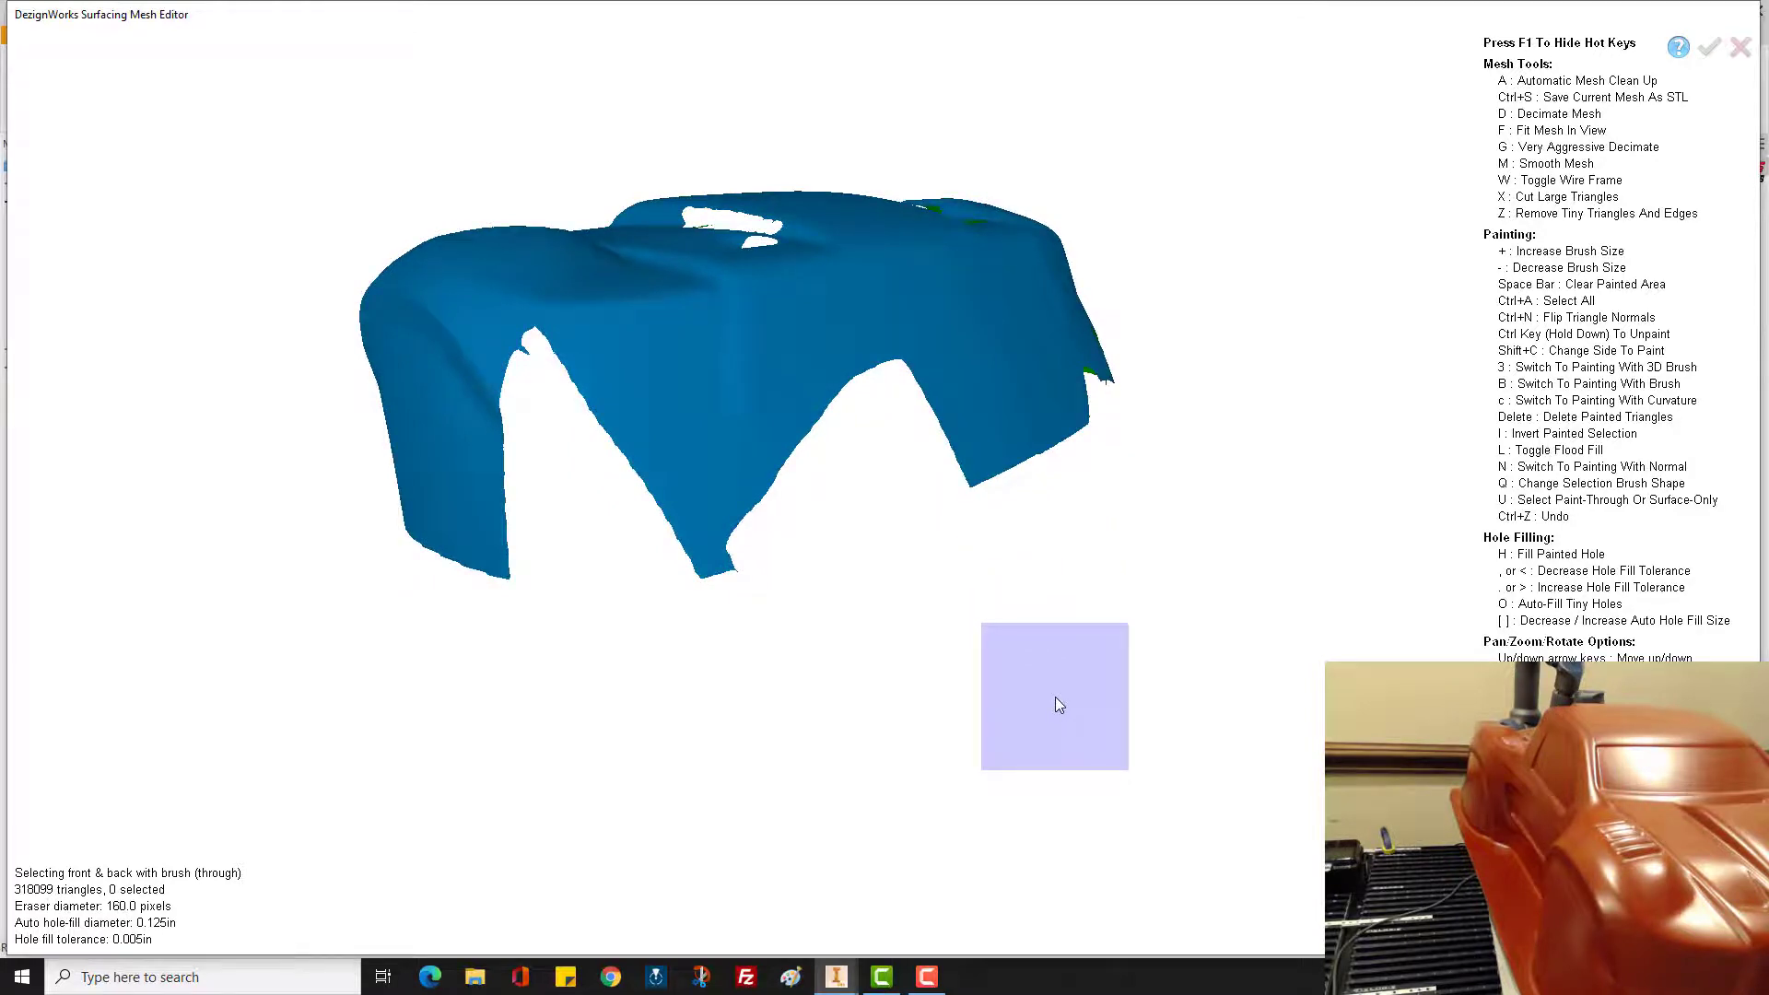
Step: Open the dialog for saving the current mesh as an STL file and close it without saving
key(ctrl+s)
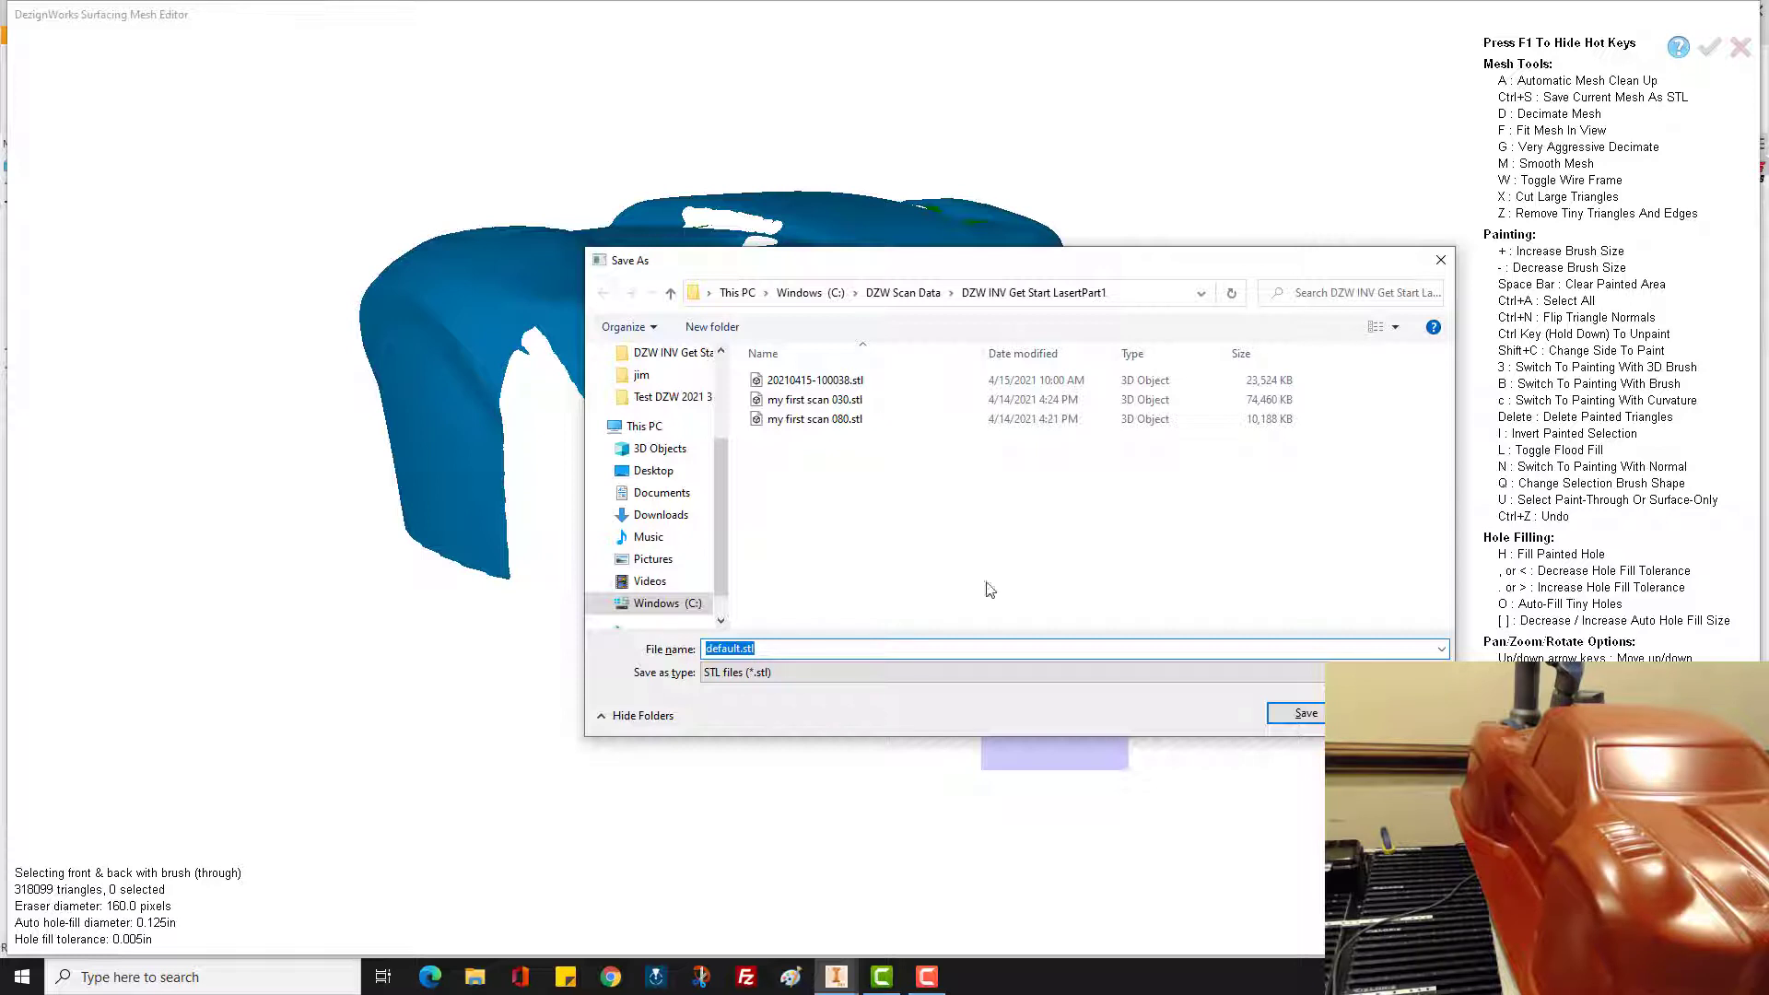
click(1402, 712)
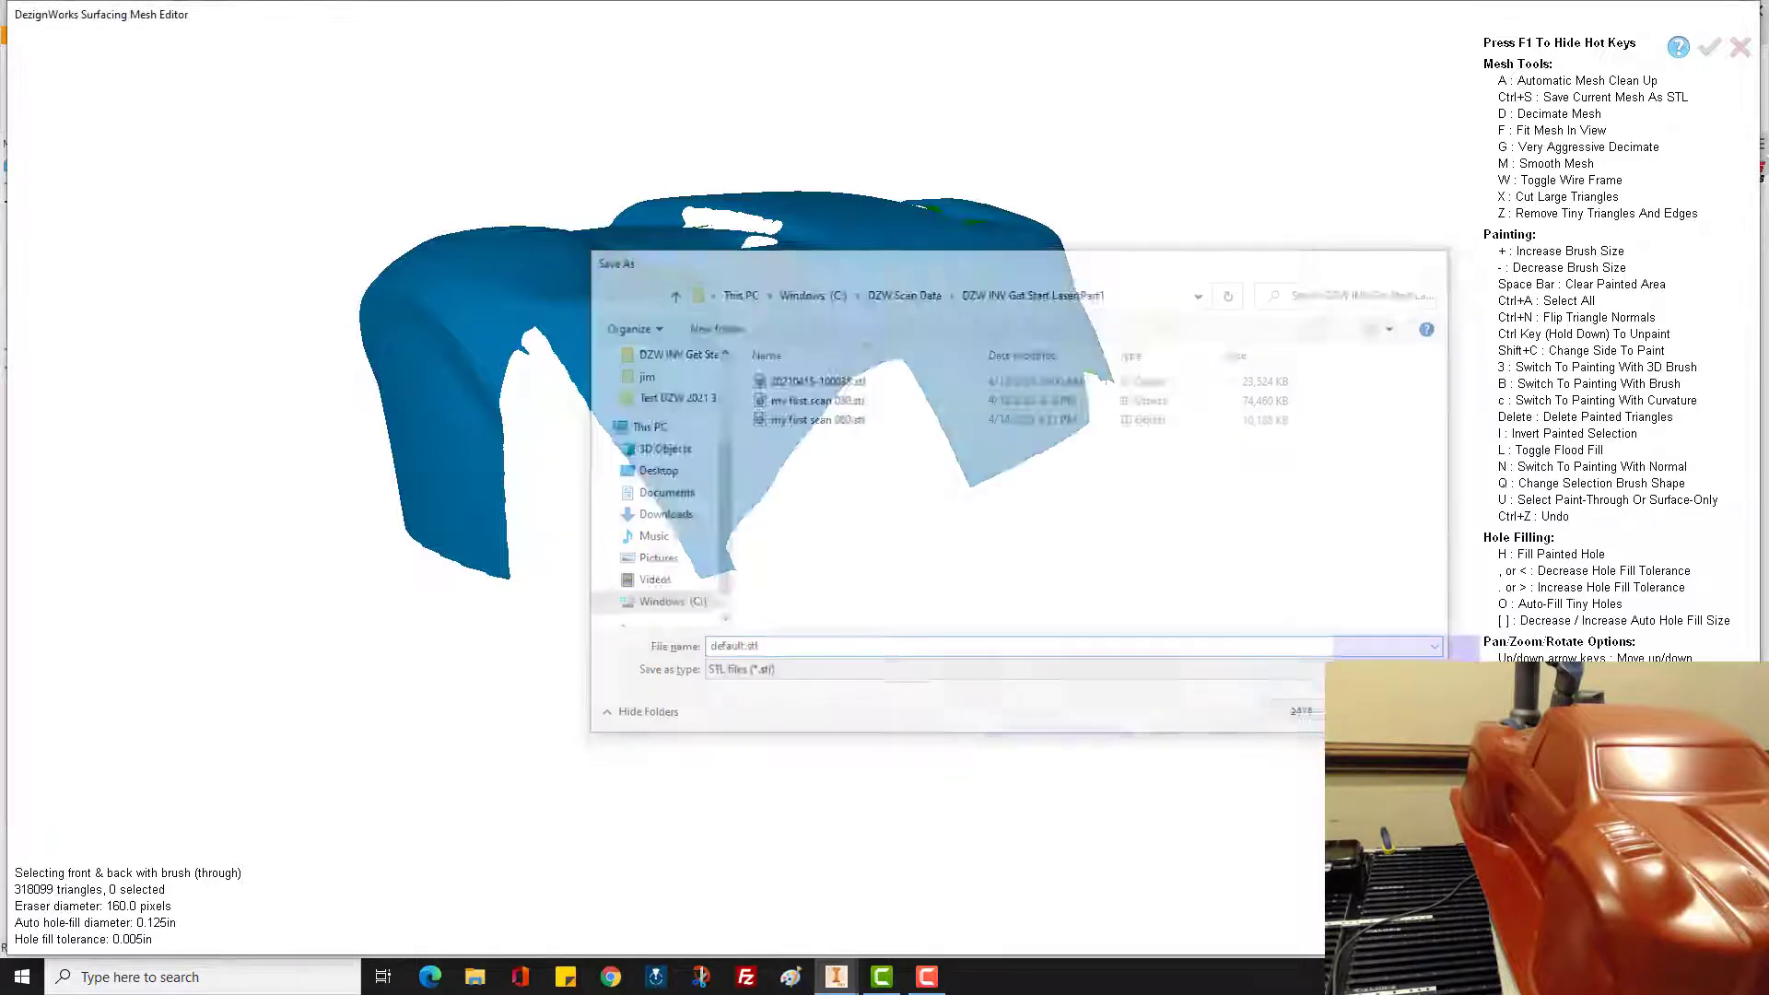
key(Left)
key(Left)
key(Left)
key(Left)
key(Left)
key(Left)
key(Left)
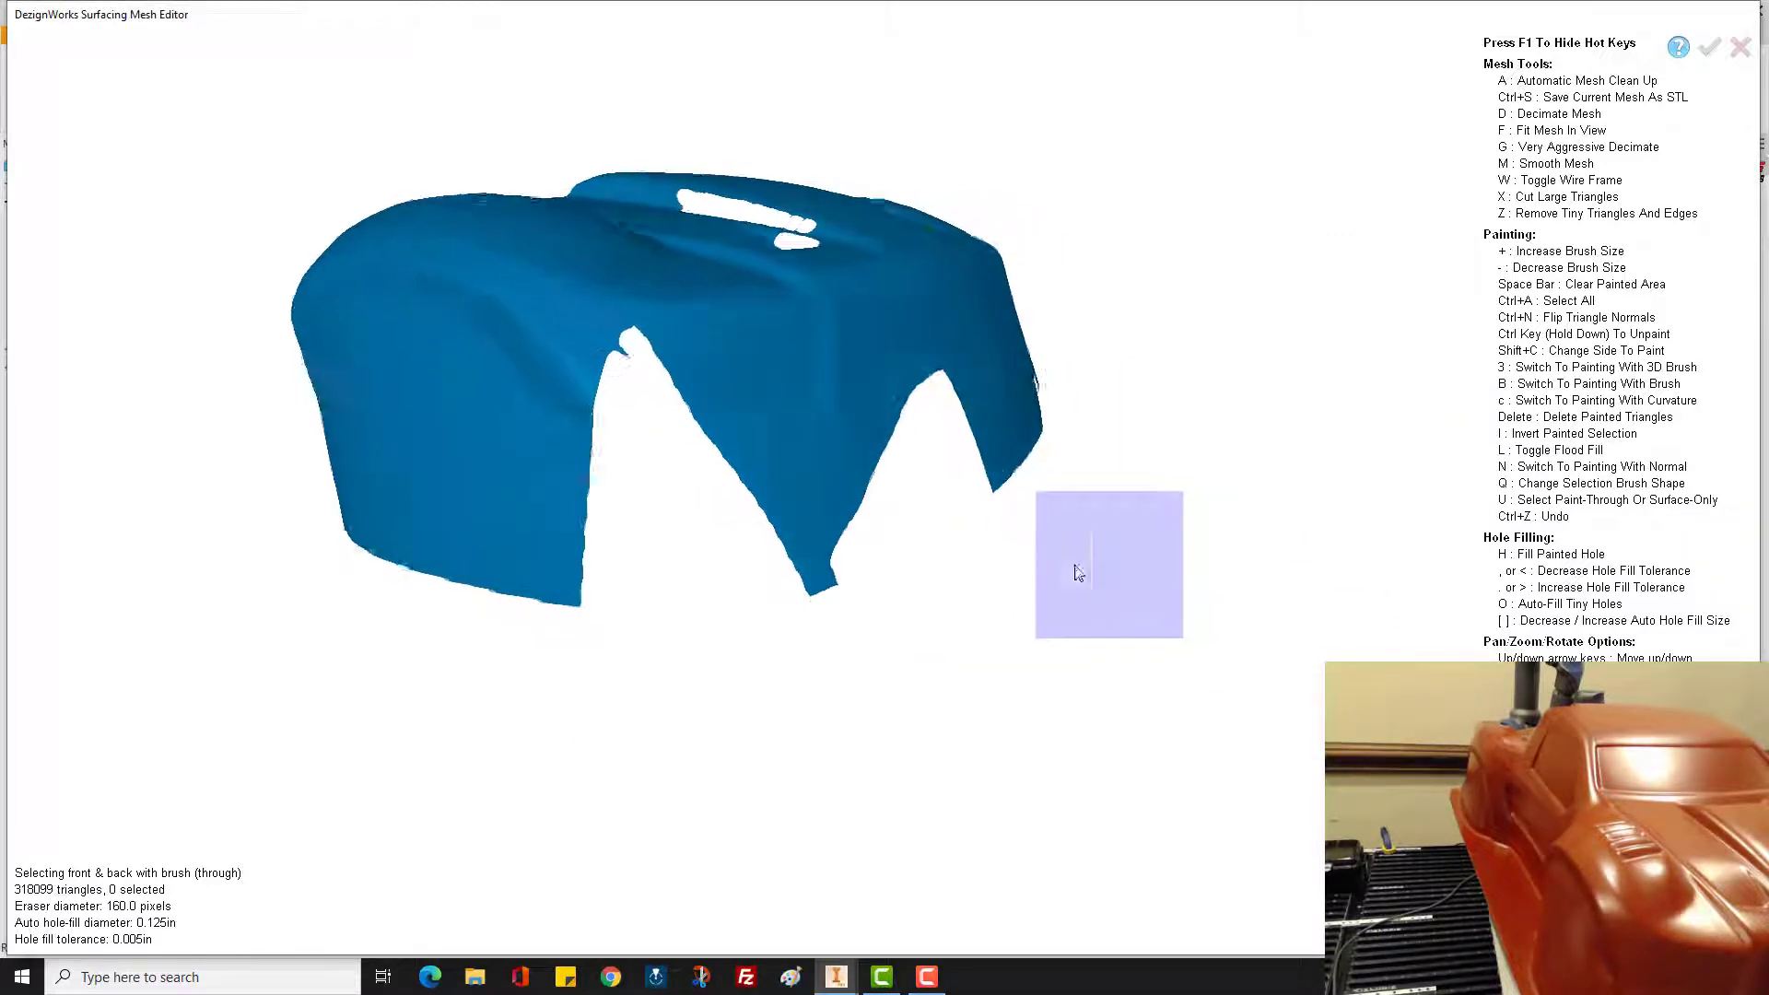
key(Left)
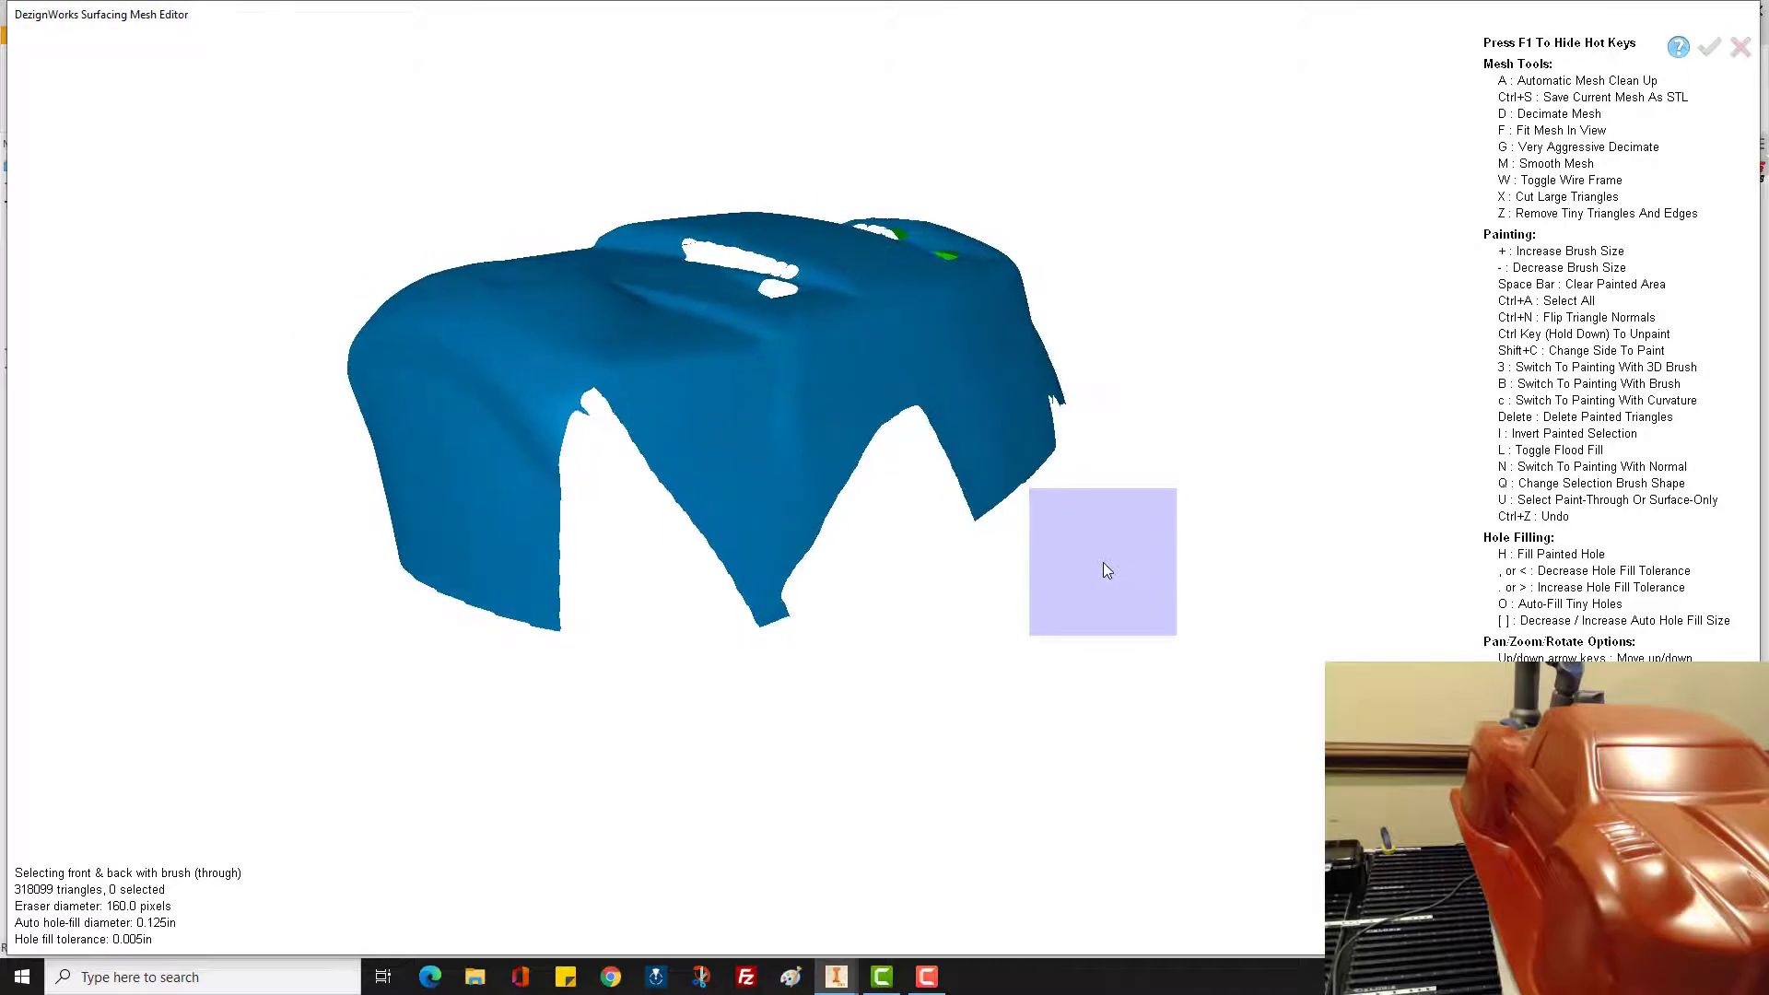
Step: Accept the mesh edits, update the laser data to match them, and save the edited scan as a DZWL file in the part's scan folder
click(1710, 48)
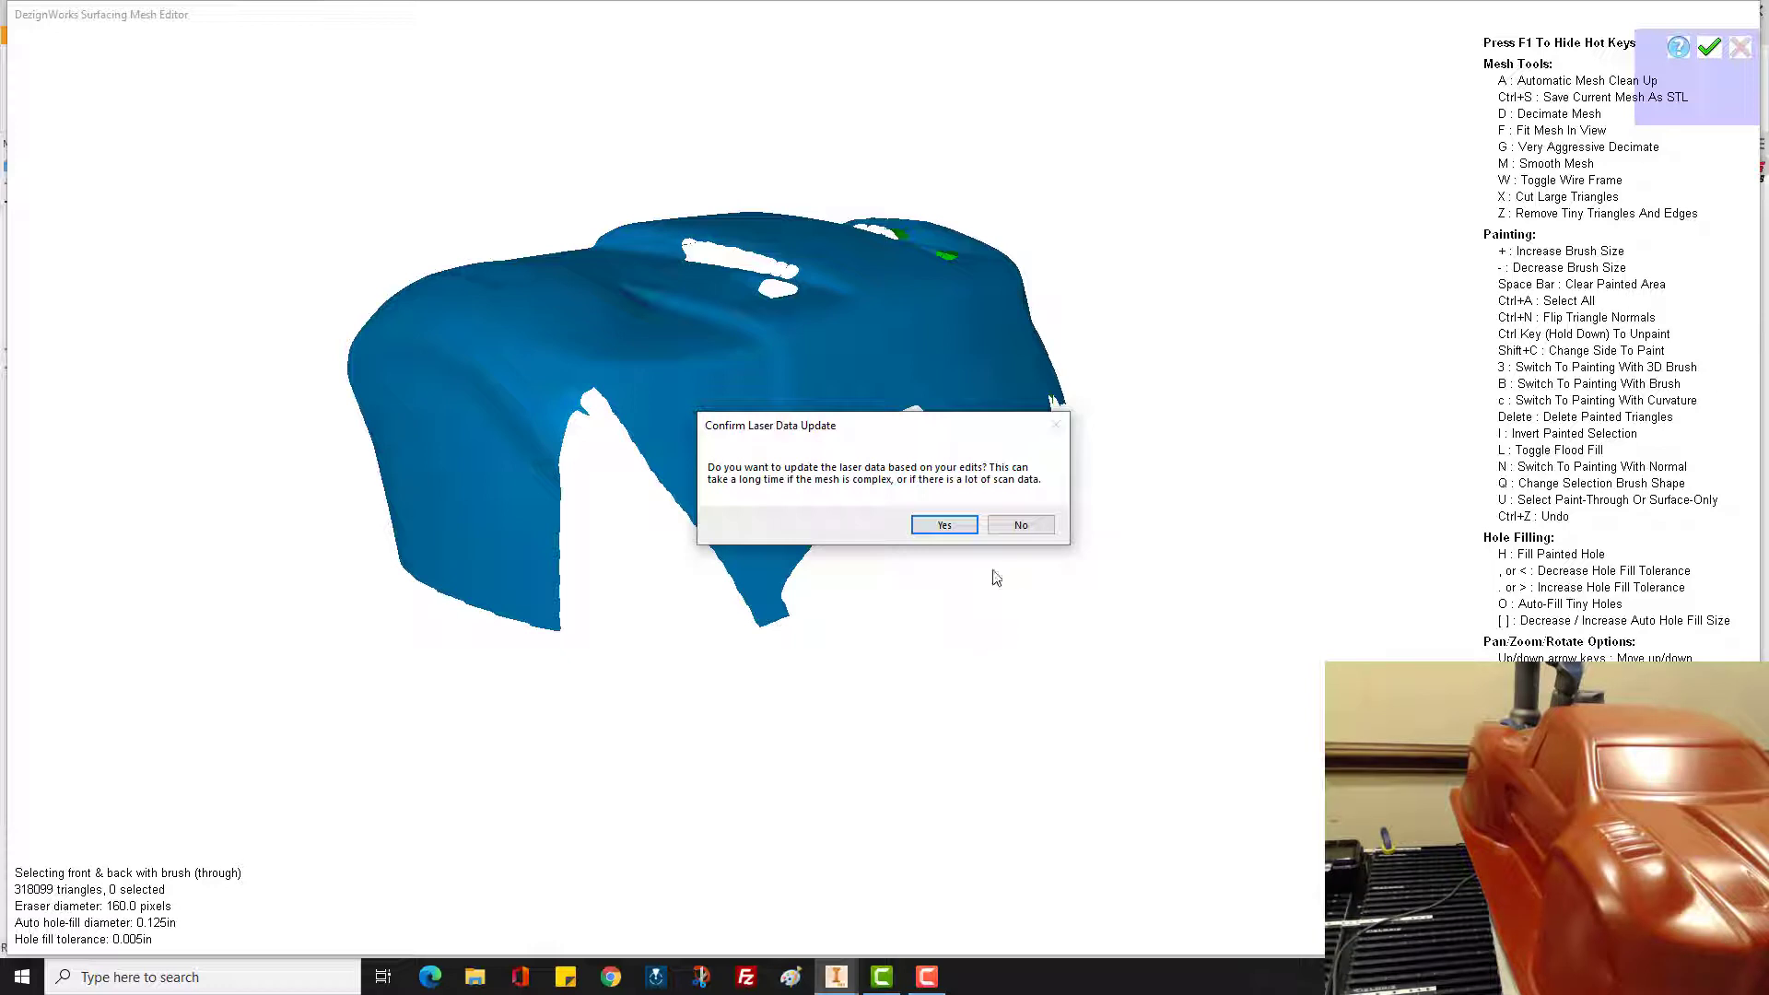
click(945, 525)
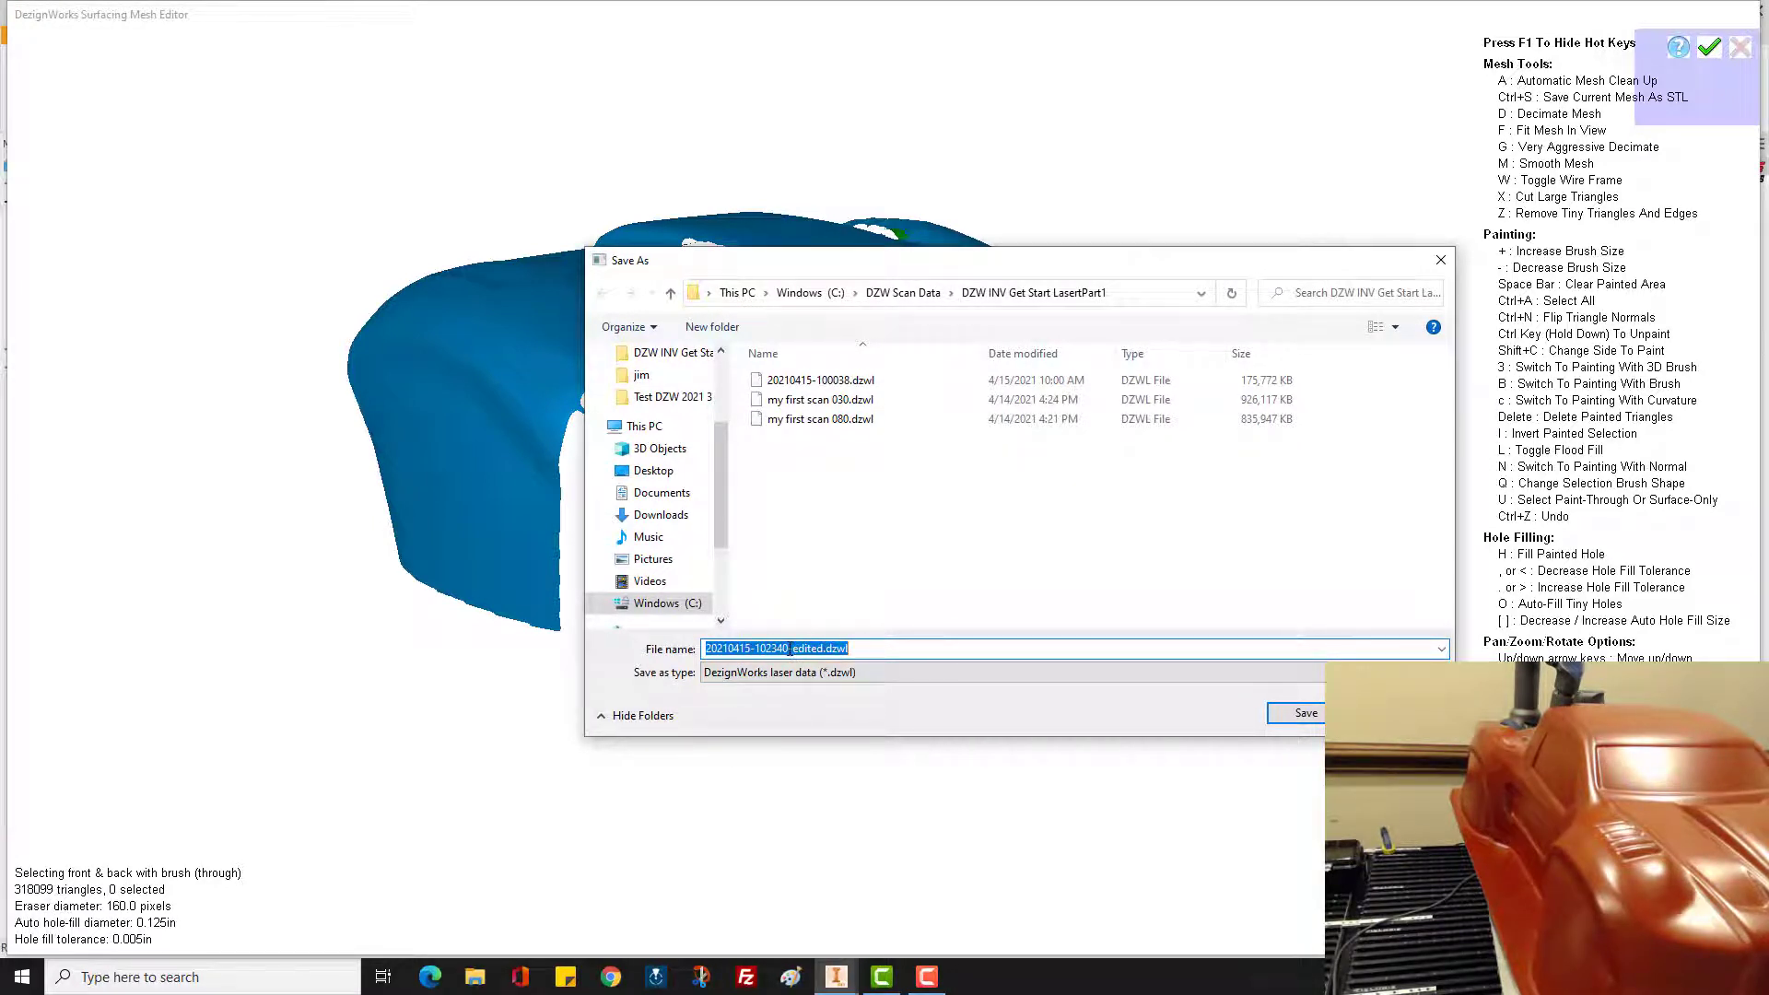
click(788, 649)
key(BackSpace)
click(1306, 713)
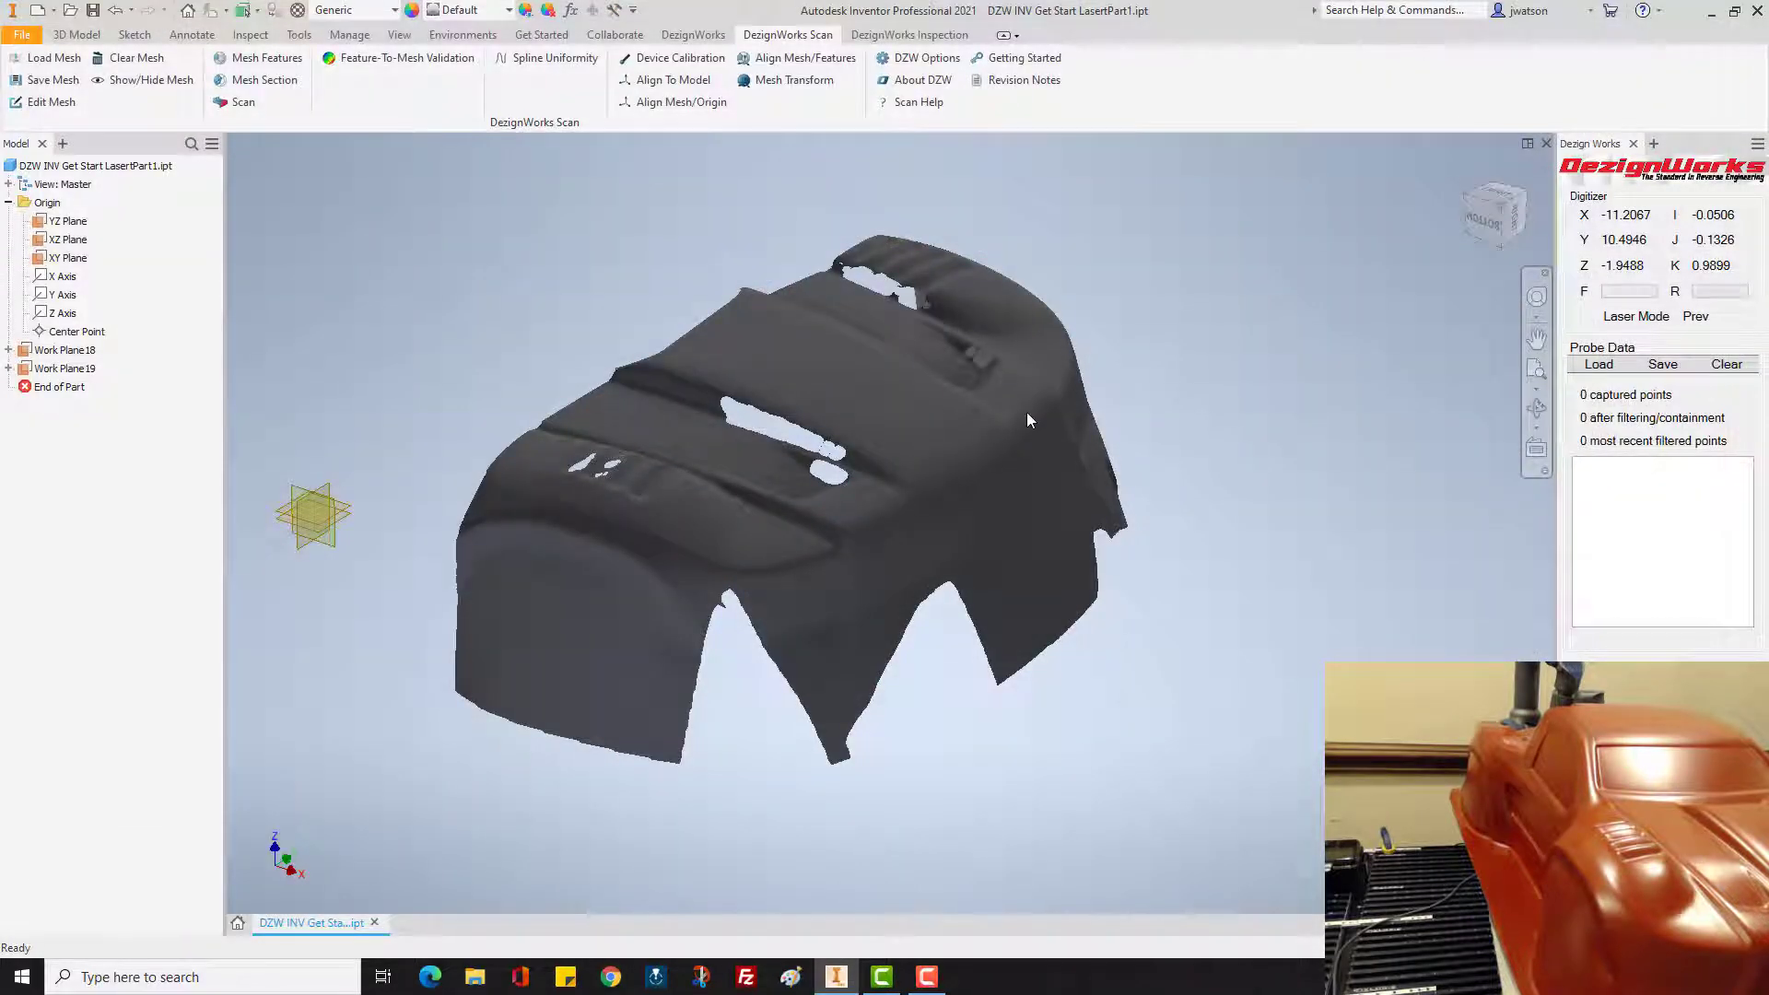
Step: Restart laser scanning on the edited truck body mesh with Work Plane19 as the clip plane
key(F5)
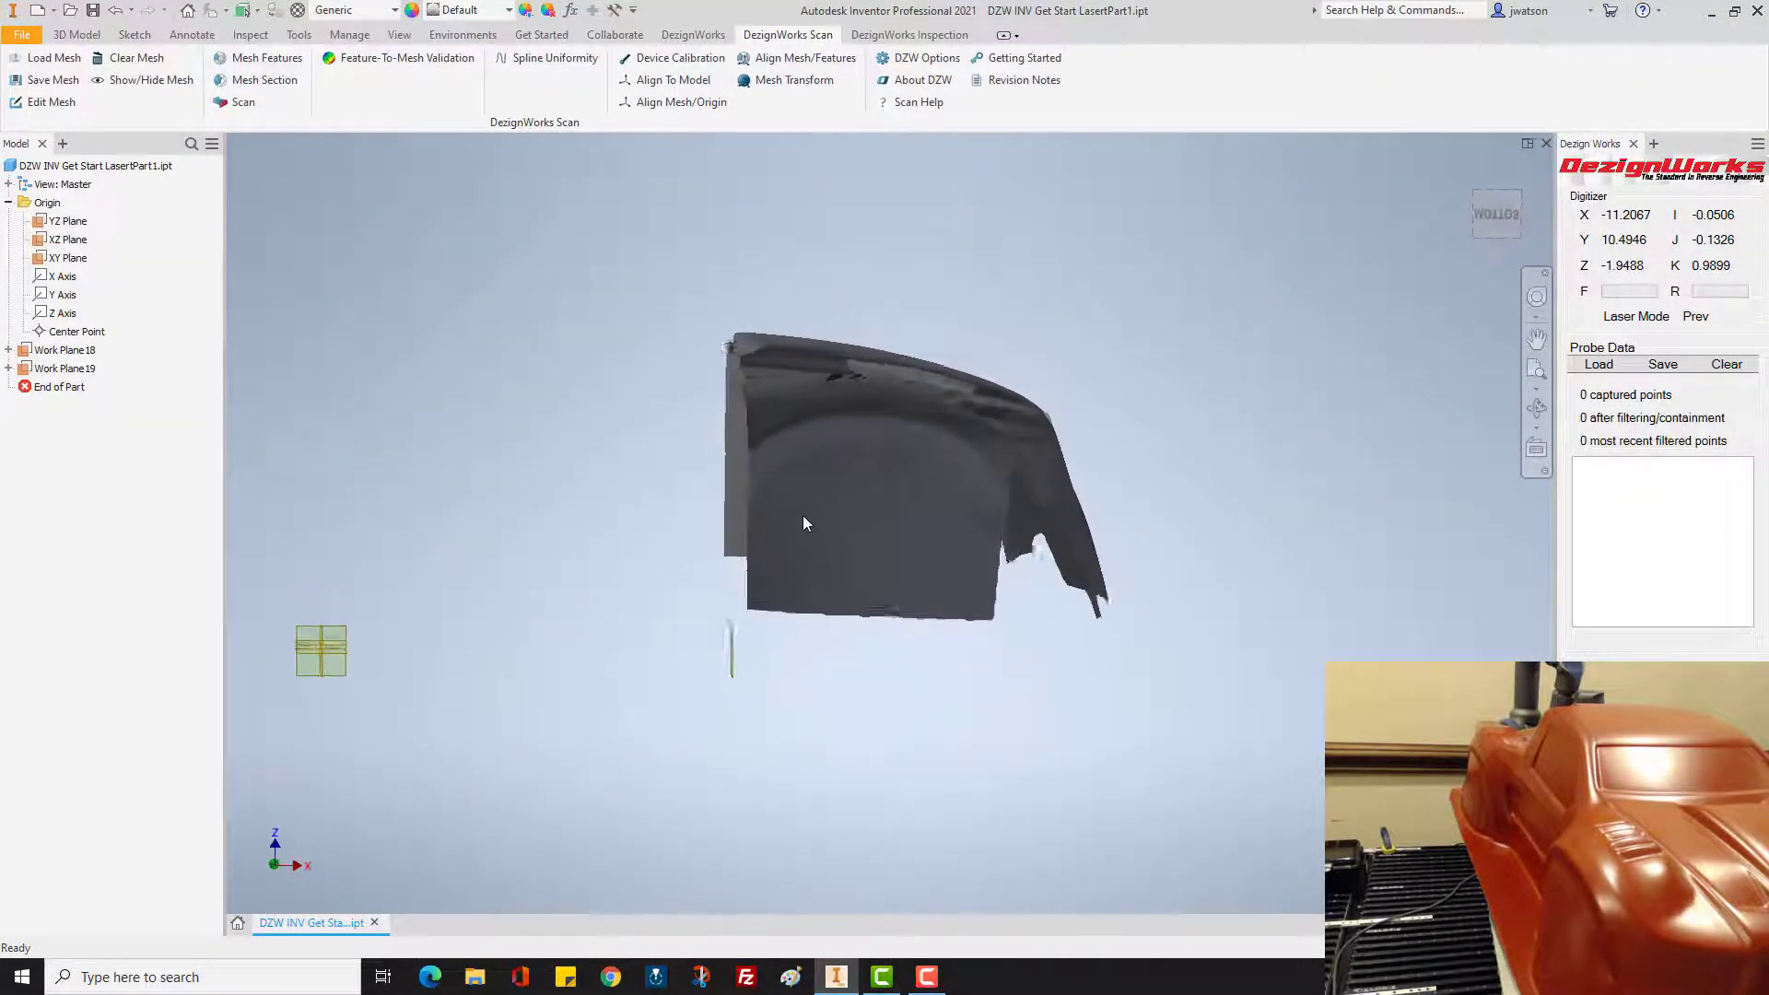
shift+middle_drag(804, 518, 494, 389)
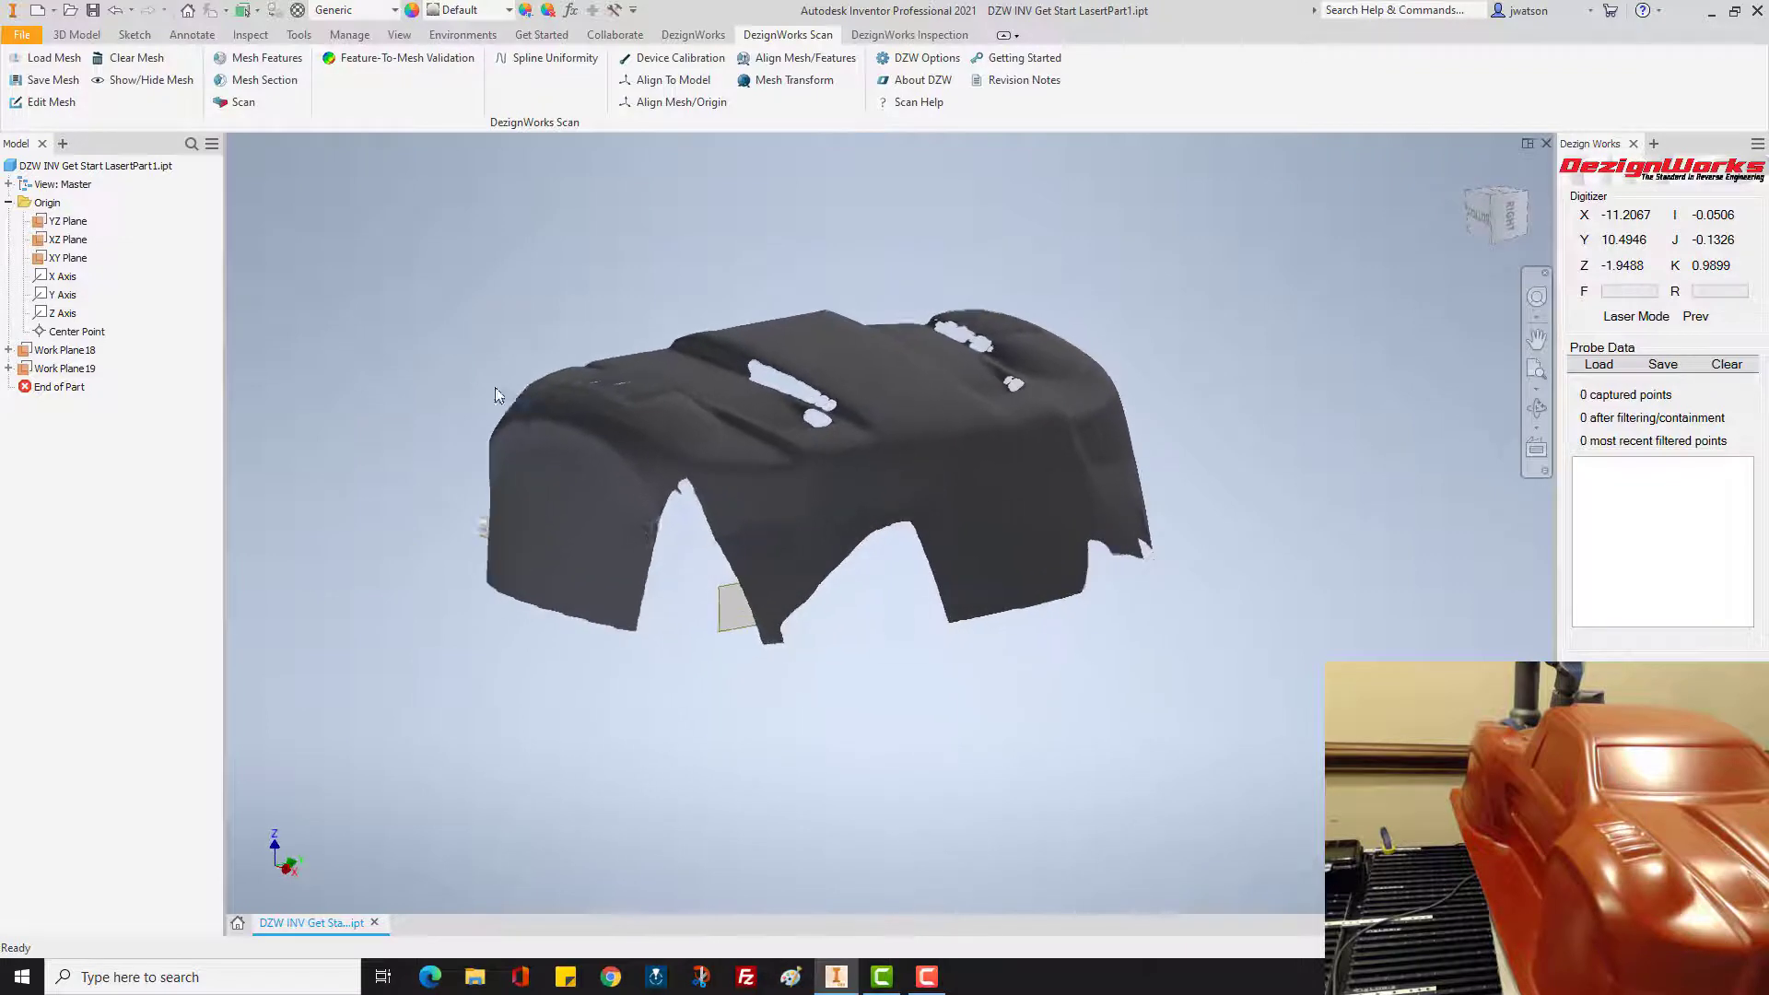
click(244, 102)
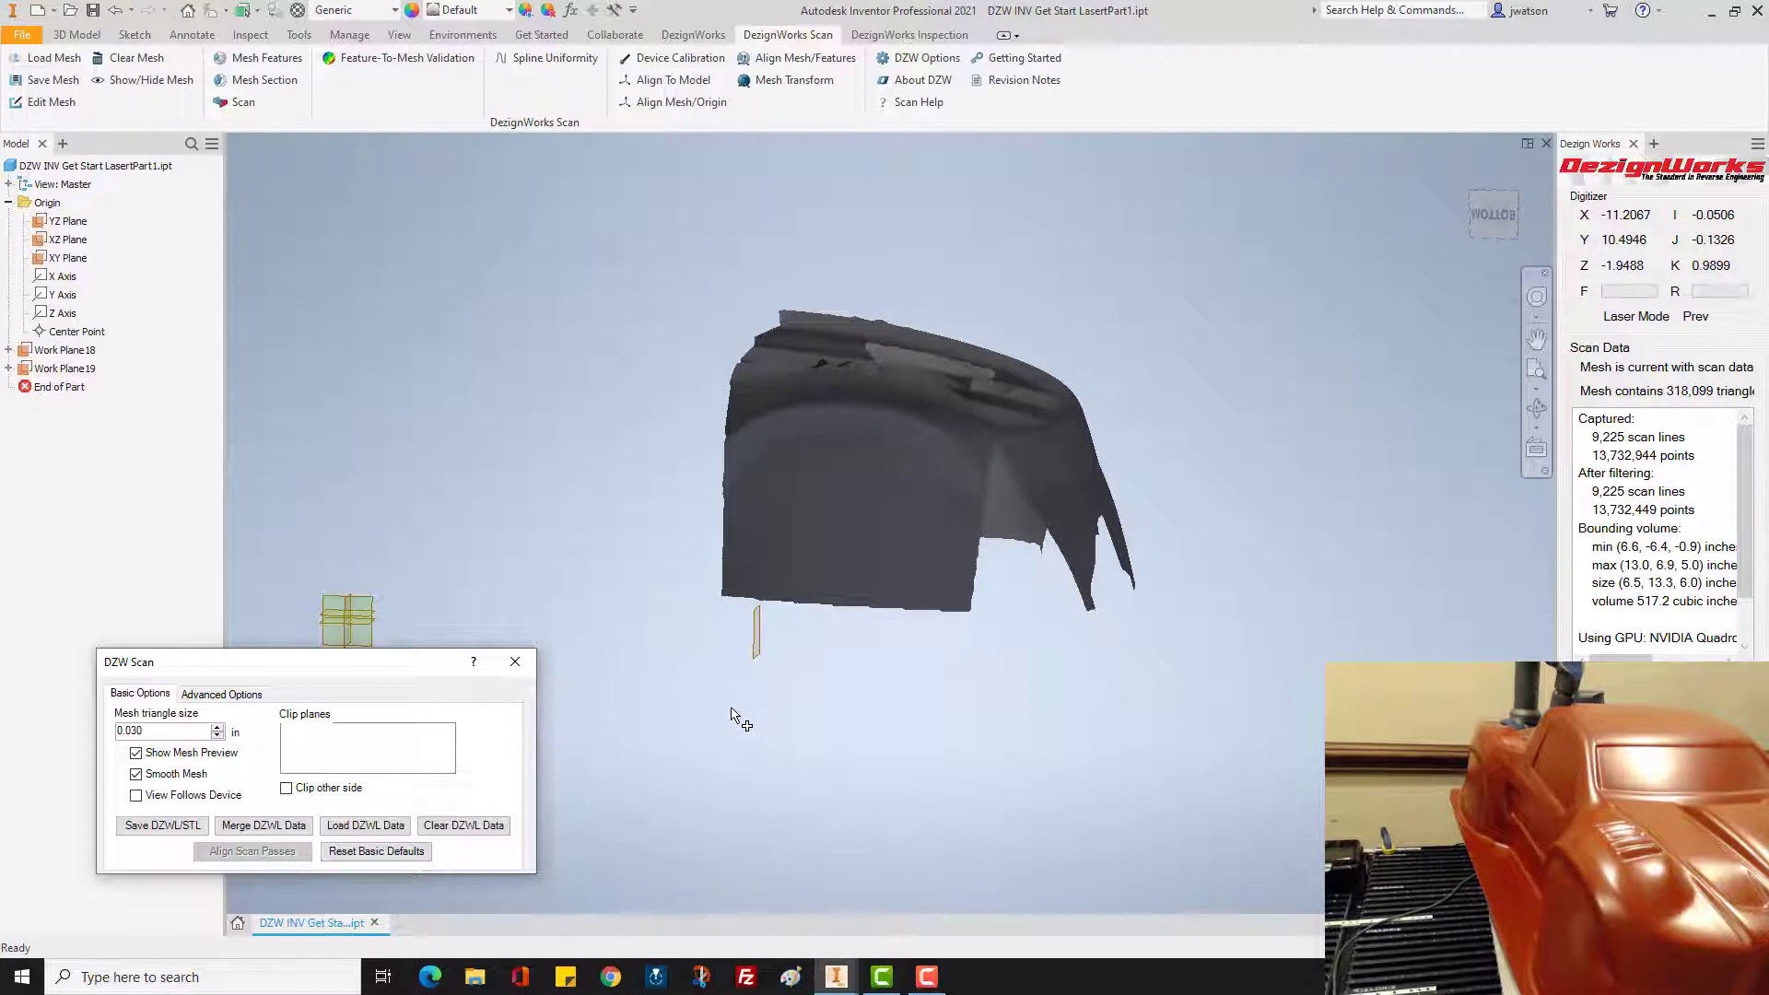
click(766, 643)
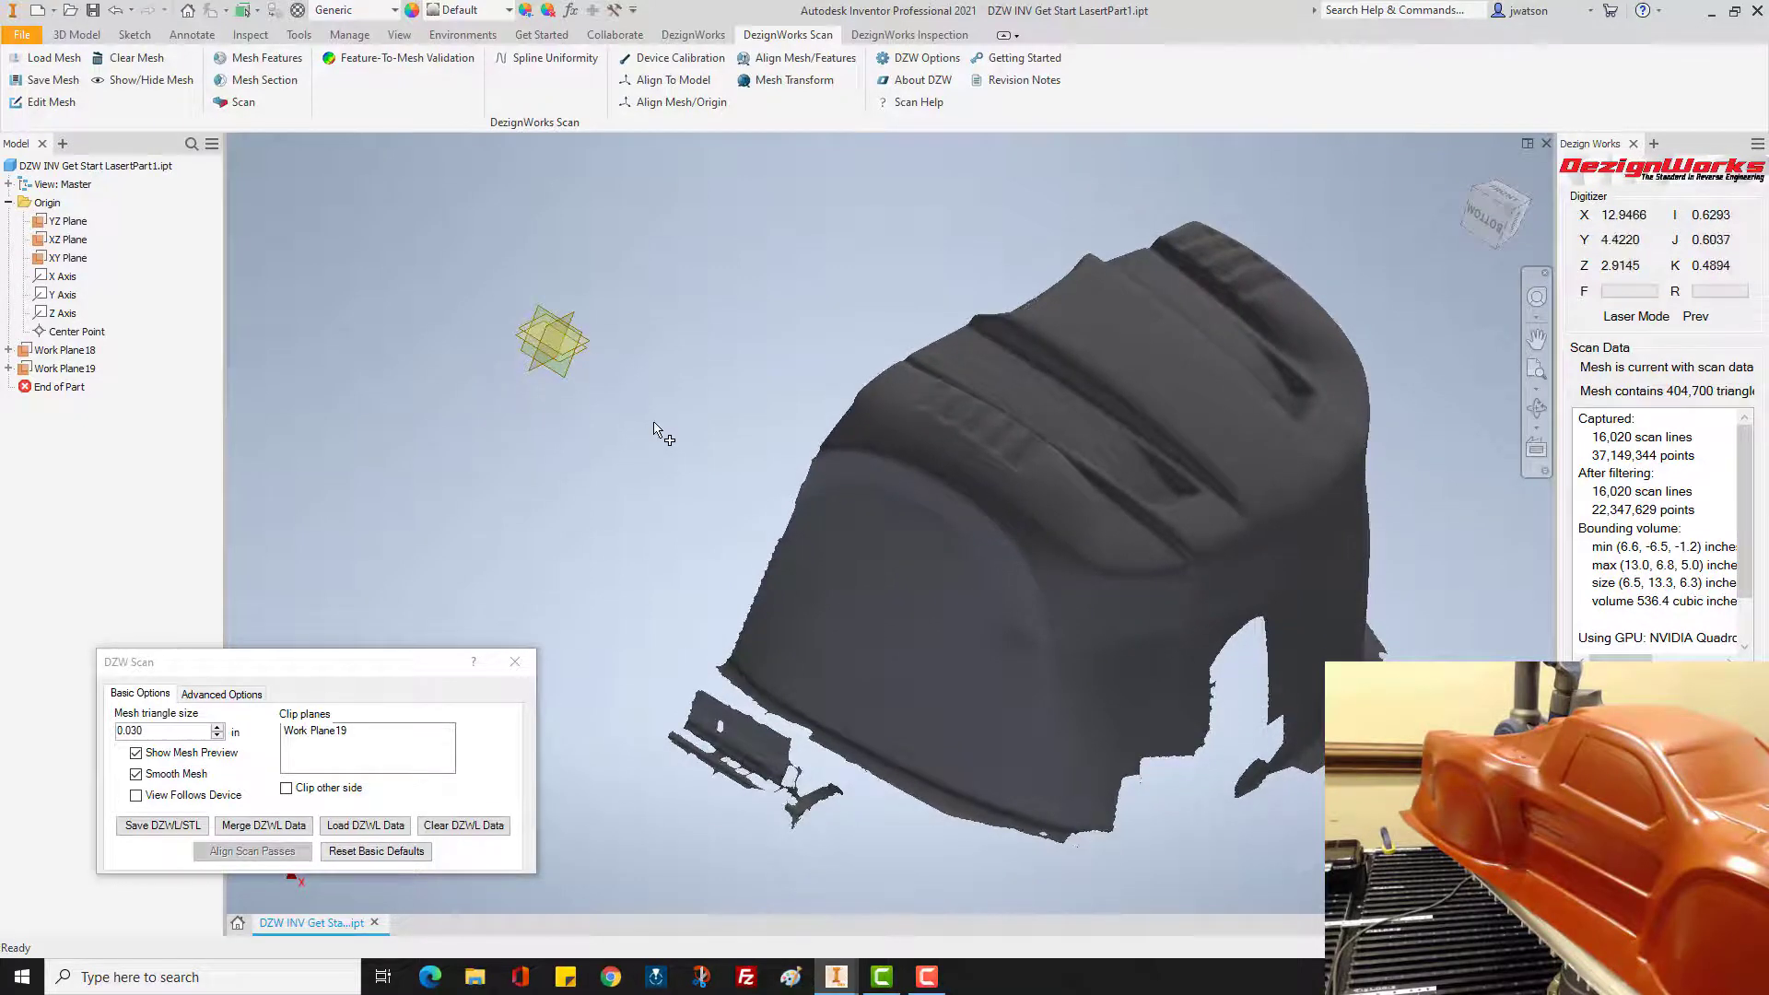
click(926, 978)
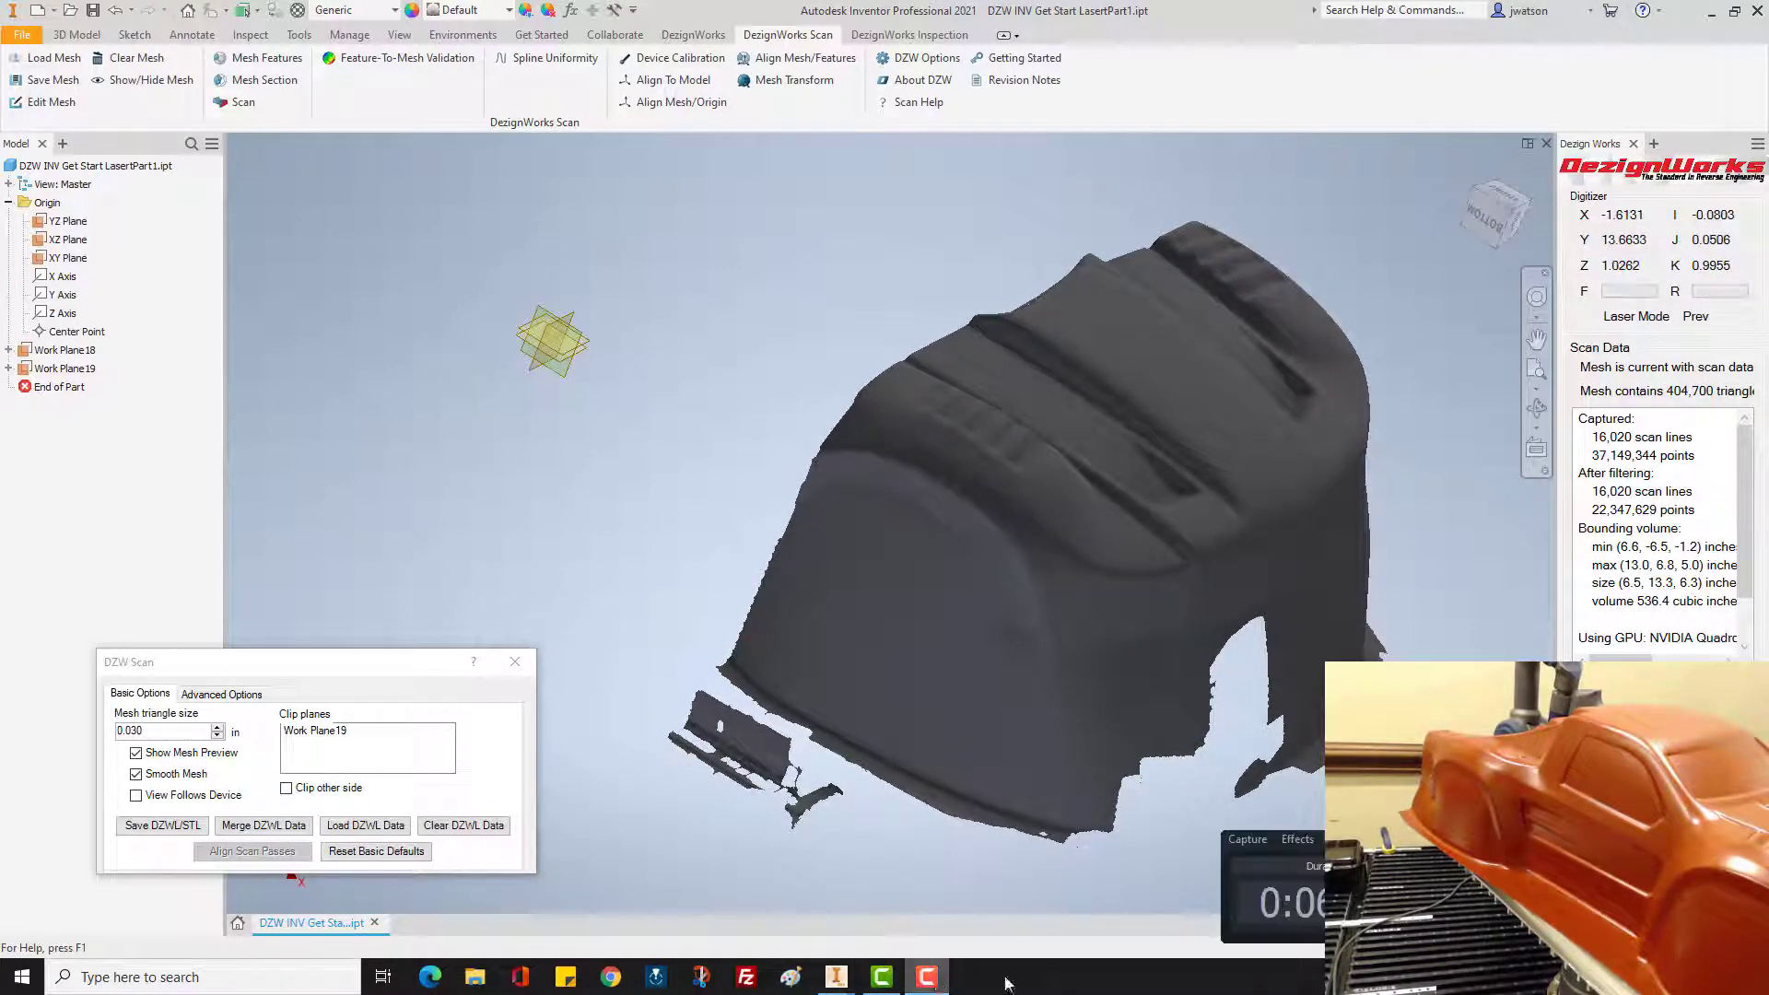